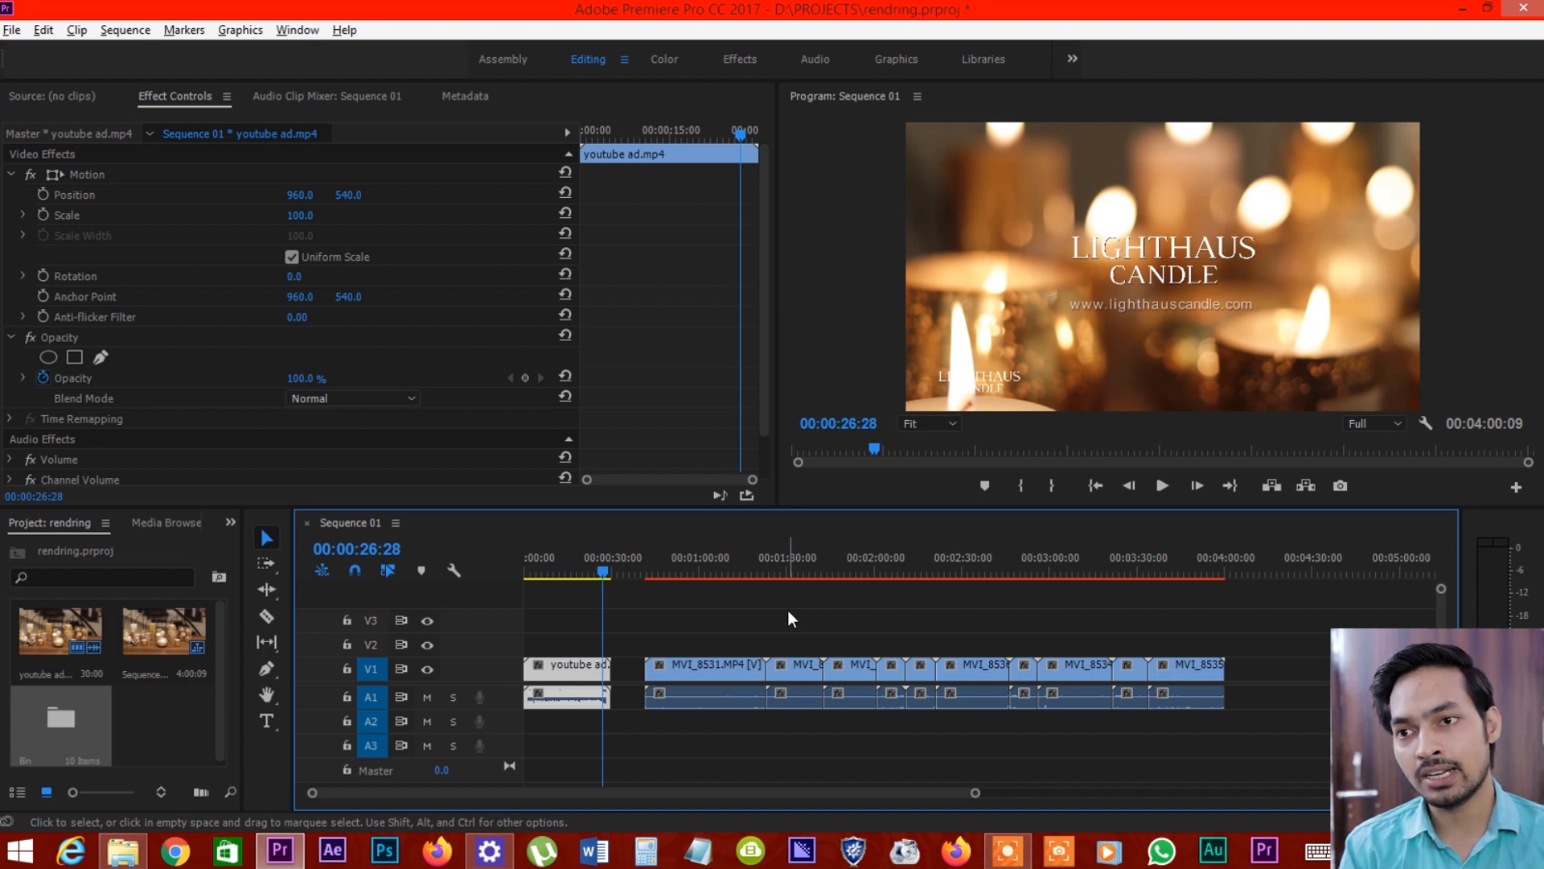
Mark an In point at the start of the sequence and an Out point at 00:00:30:07.
{"action": "left_click", "coordinate": [61, 95]}
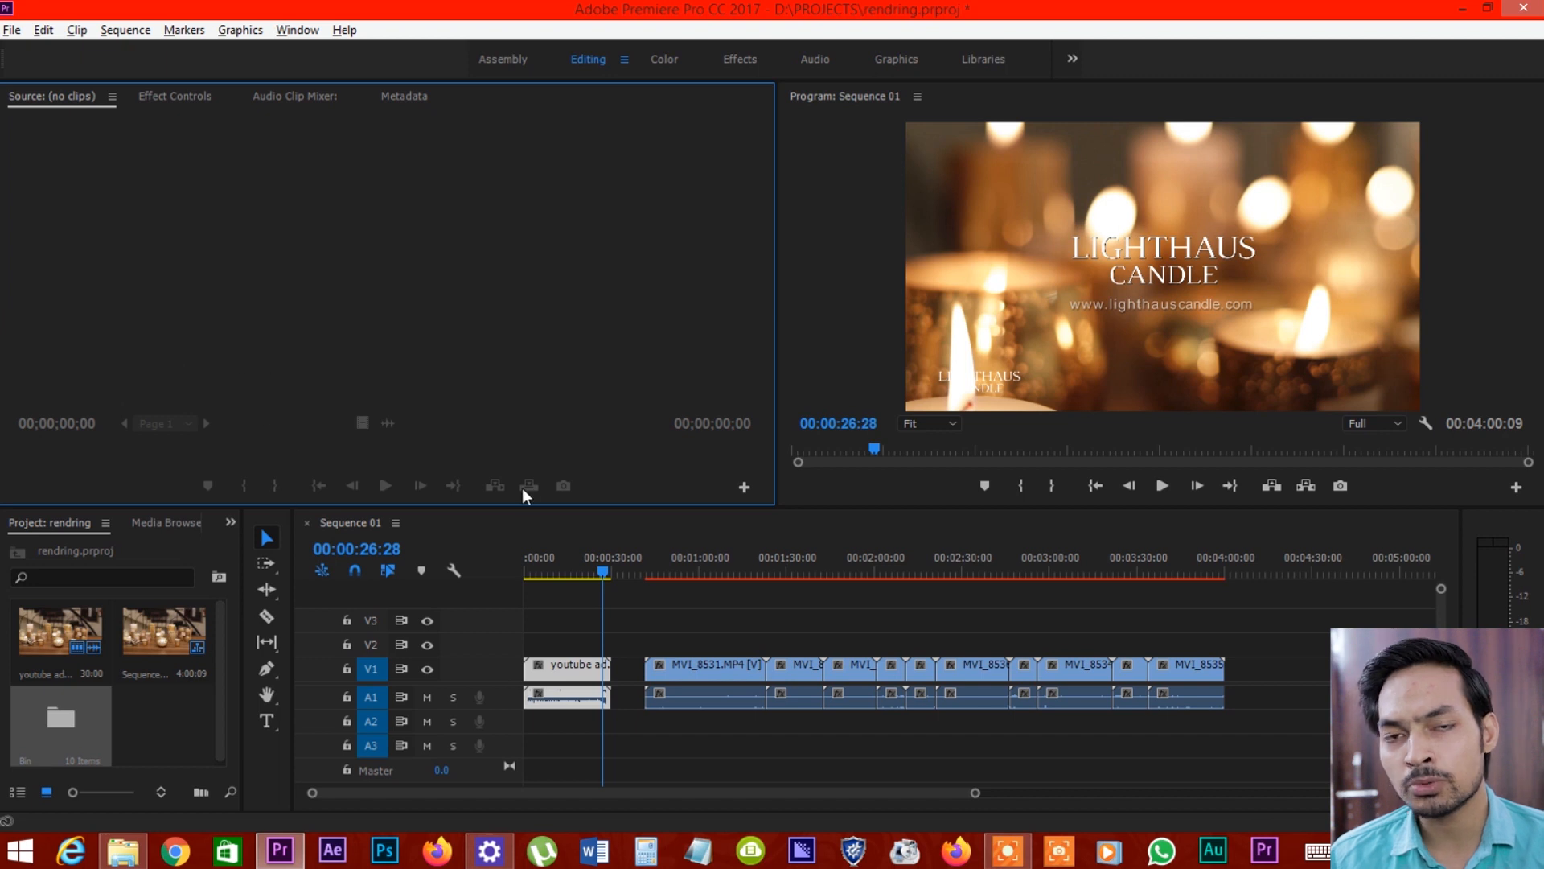
{"action": "left_click", "coordinate": [569, 615]}
{"action": "key", "text": "equal"}
{"action": "key", "text": "equal"}
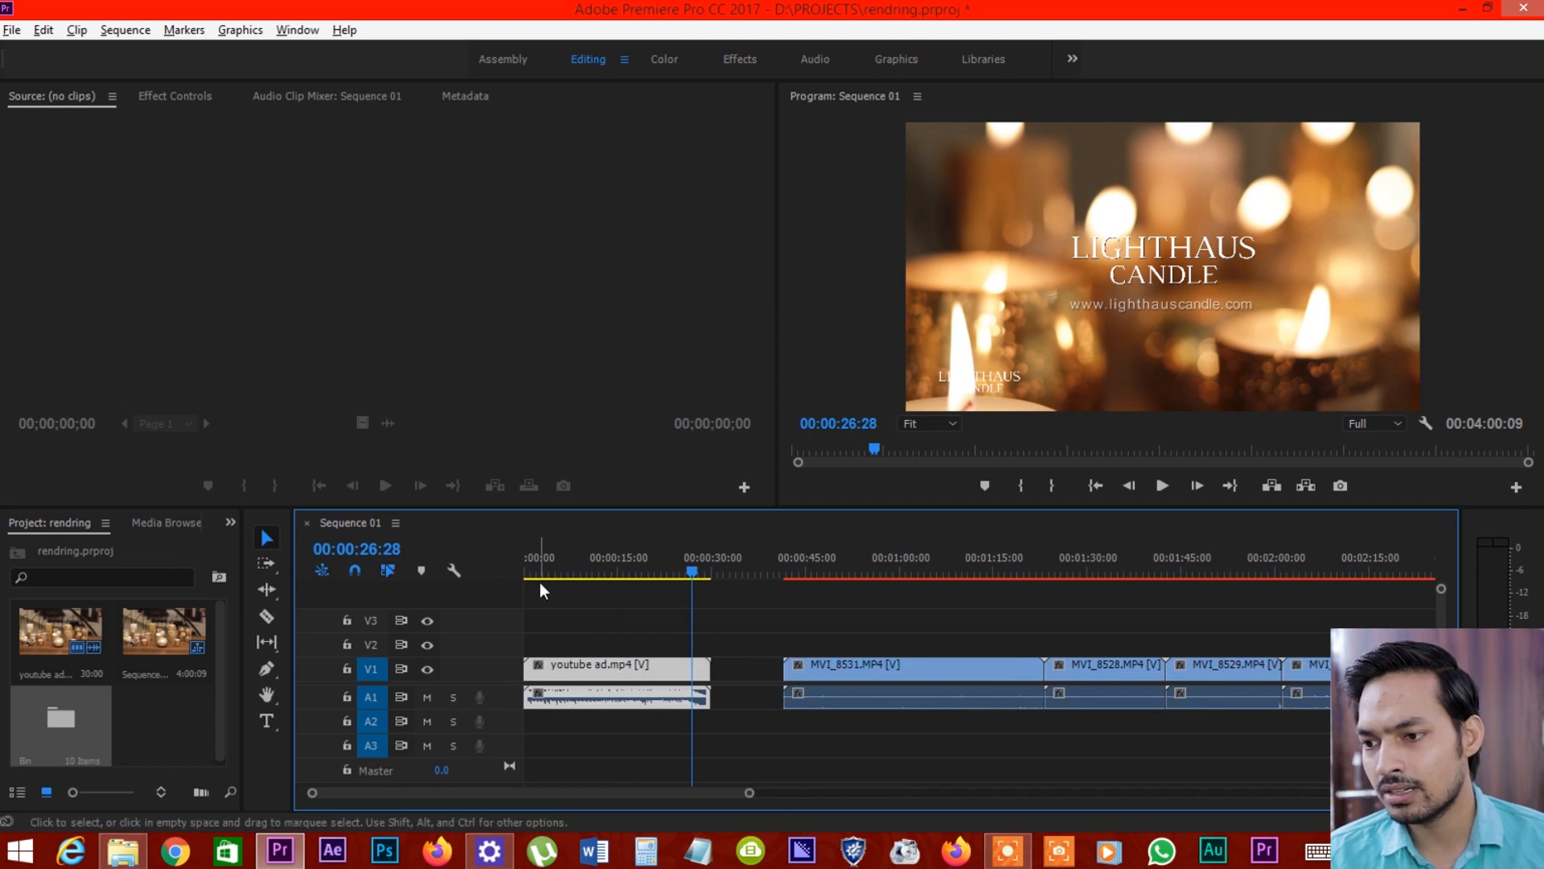
{"action": "key", "text": "Home"}
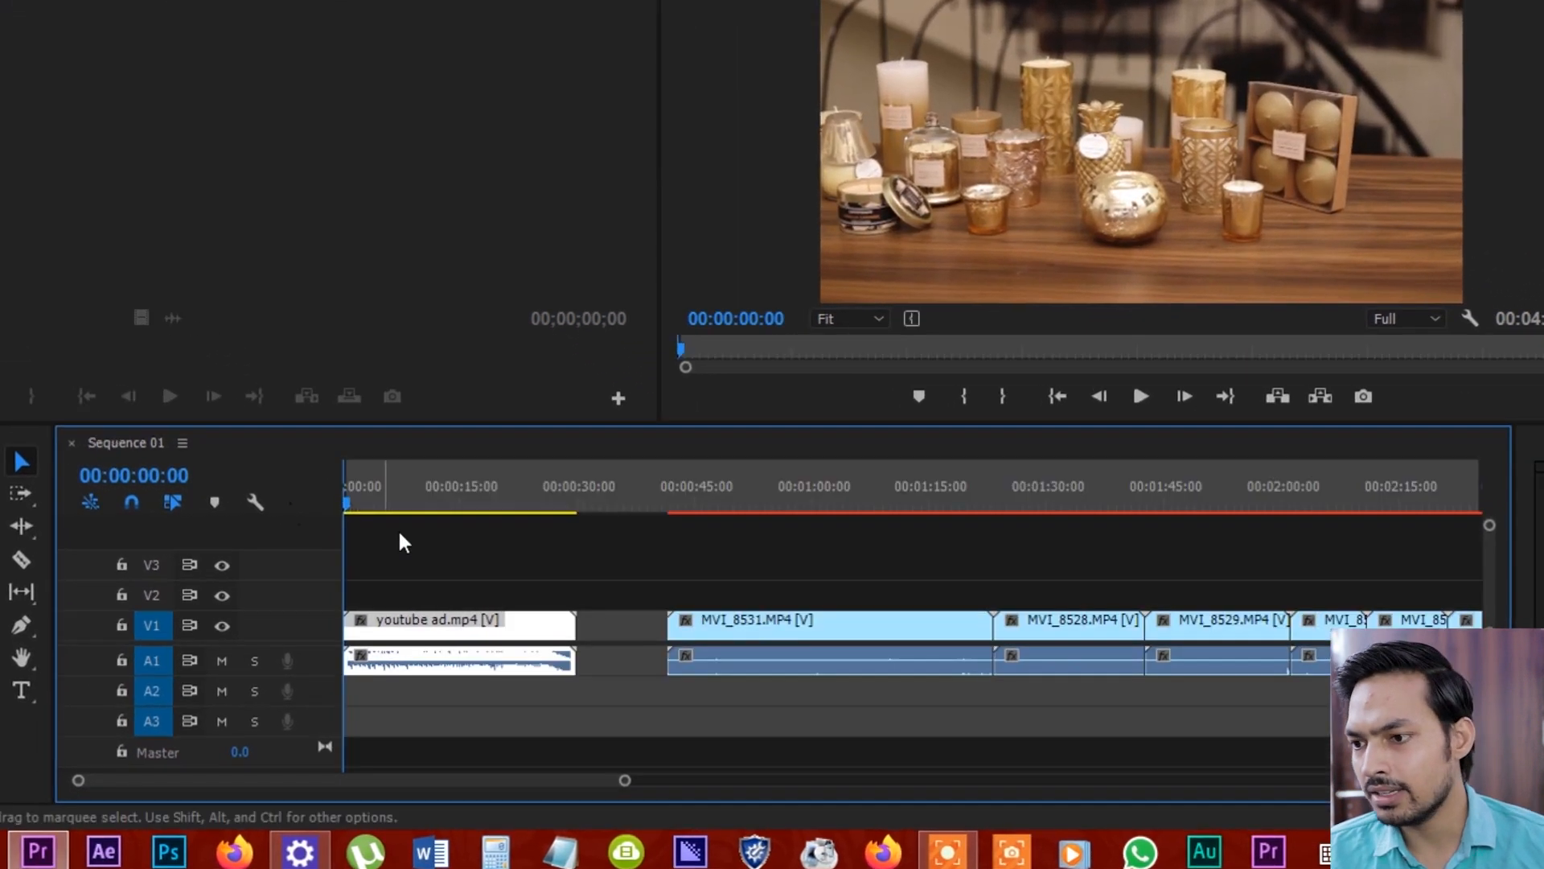
{"action": "left_click", "coordinate": [581, 490]}
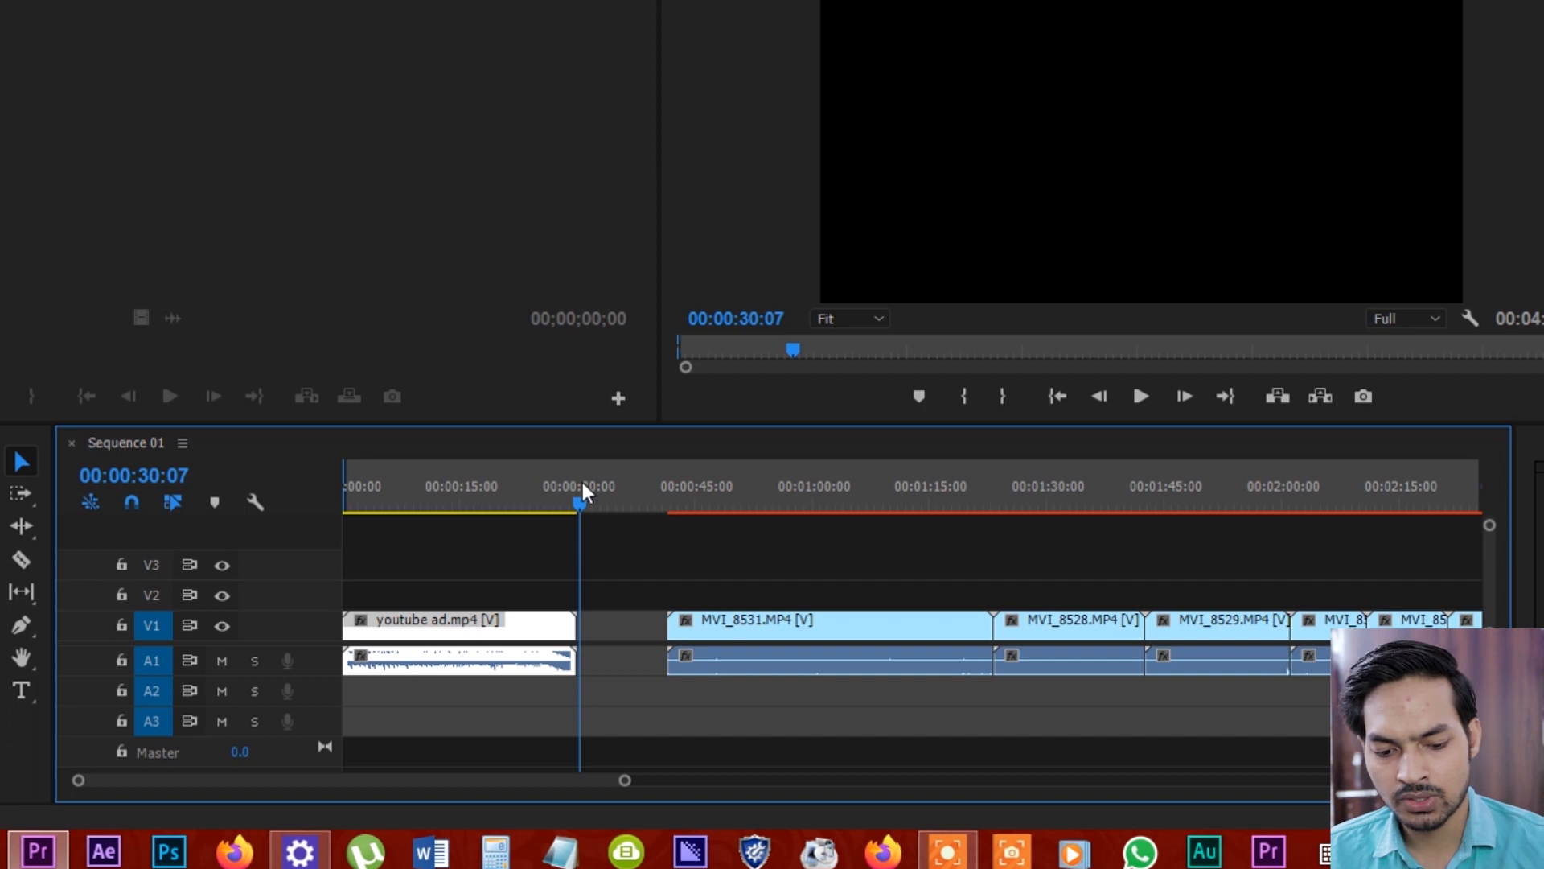
{"action": "key", "text": "o"}
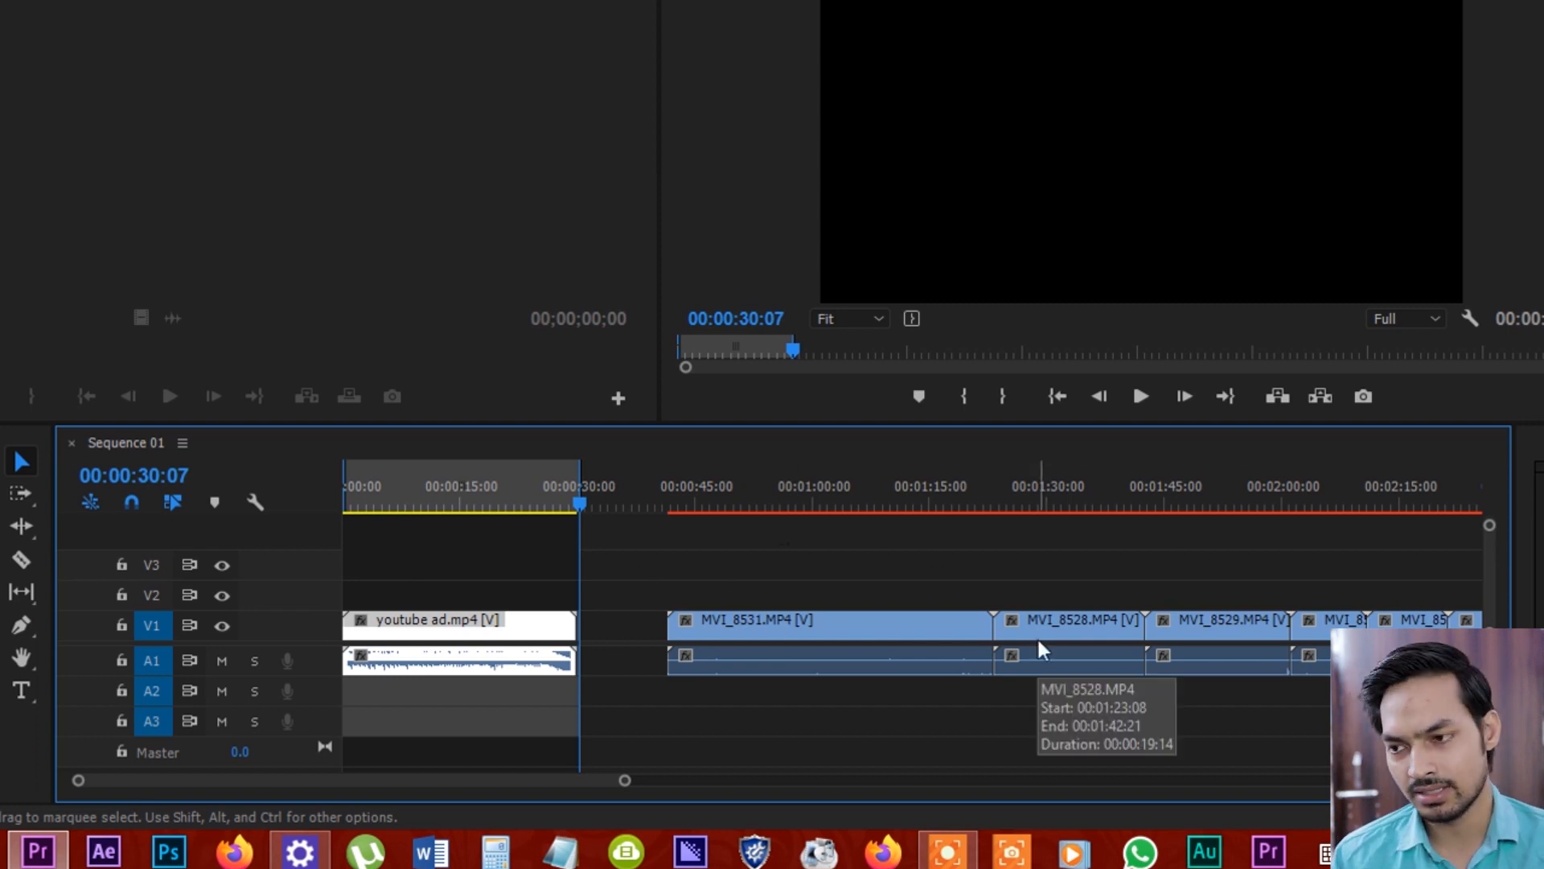
Adjust the sequence's Out point to the end of the youtube ad.mp4 clip and park the playhead at 00:00:32:18.
{"action": "left_click", "coordinate": [519, 530]}
{"action": "scroll", "coordinate": [566, 603], "scroll_direction": "up", "scroll_amount": 5}
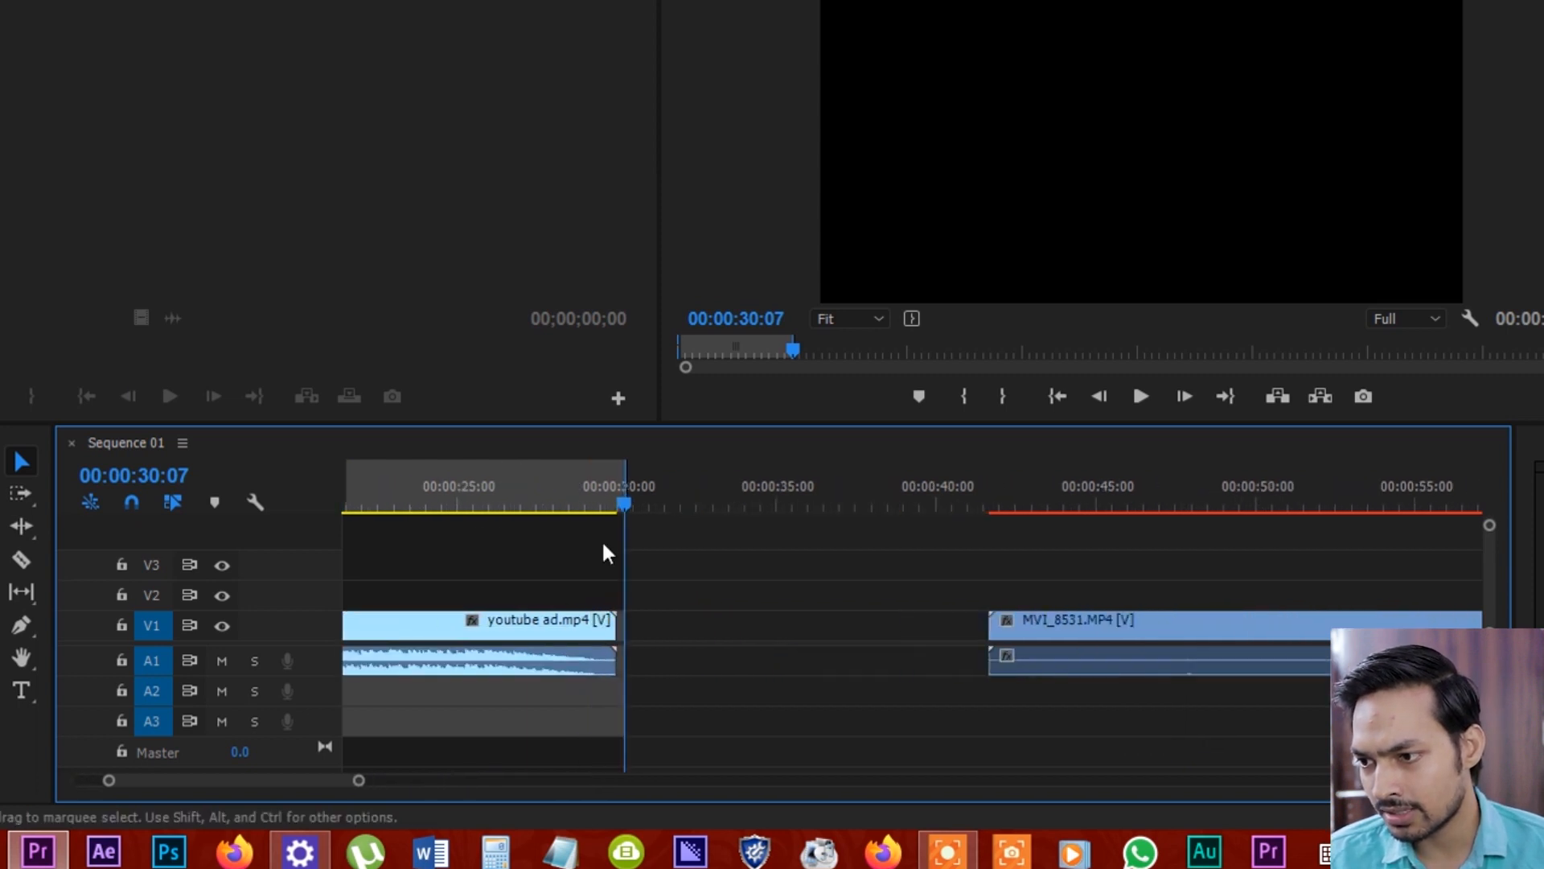
{"action": "scroll", "coordinate": [603, 544], "scroll_direction": "up", "scroll_amount": 2}
{"action": "left_click_drag", "start_coordinate": [642, 500], "coordinate": [768, 518]}
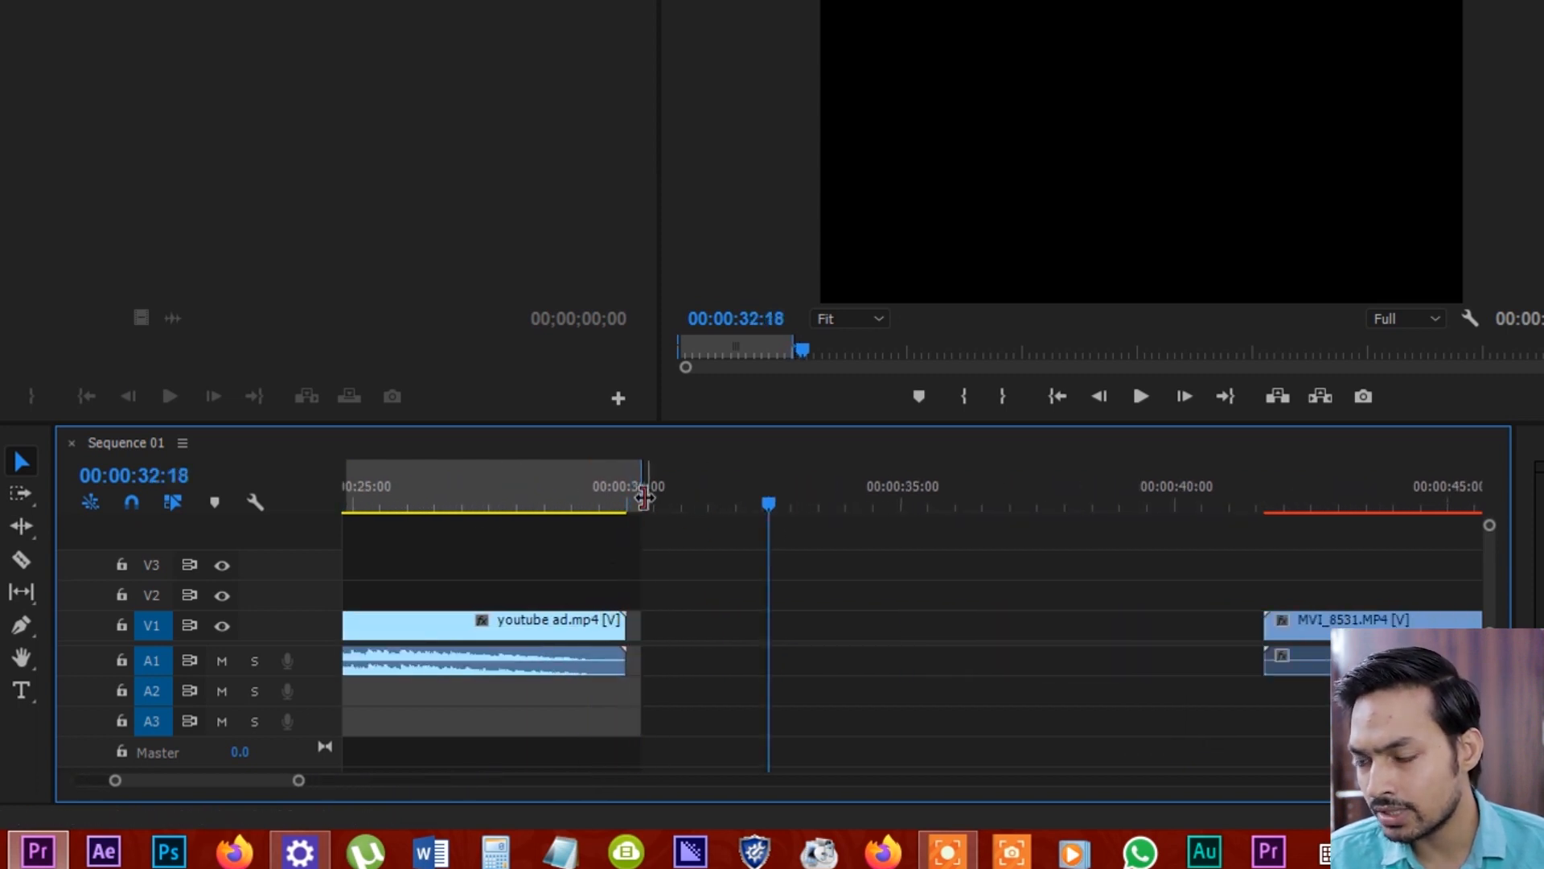
{"action": "left_click_drag", "start_coordinate": [639, 488], "coordinate": [932, 497]}
{"action": "scroll", "coordinate": [1182, 543], "scroll_direction": "down", "scroll_amount": 3}
{"action": "scroll", "coordinate": [666, 576], "scroll_direction": "down", "scroll_amount": 4}
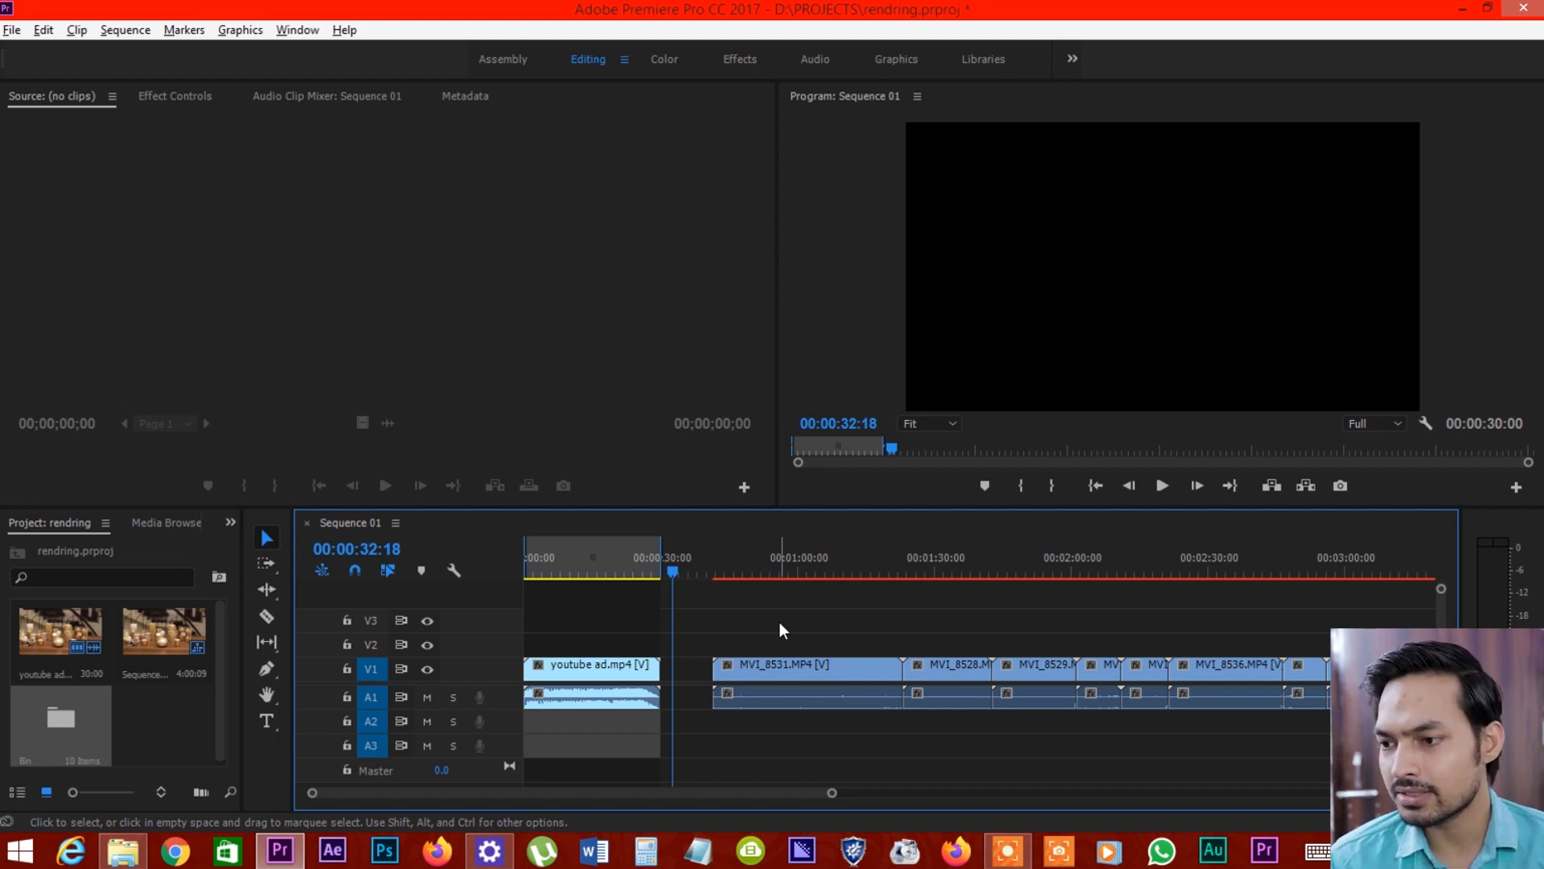
Open the media export settings for the marked part of the sequence.
{"action": "key", "text": "ctrl+m"}
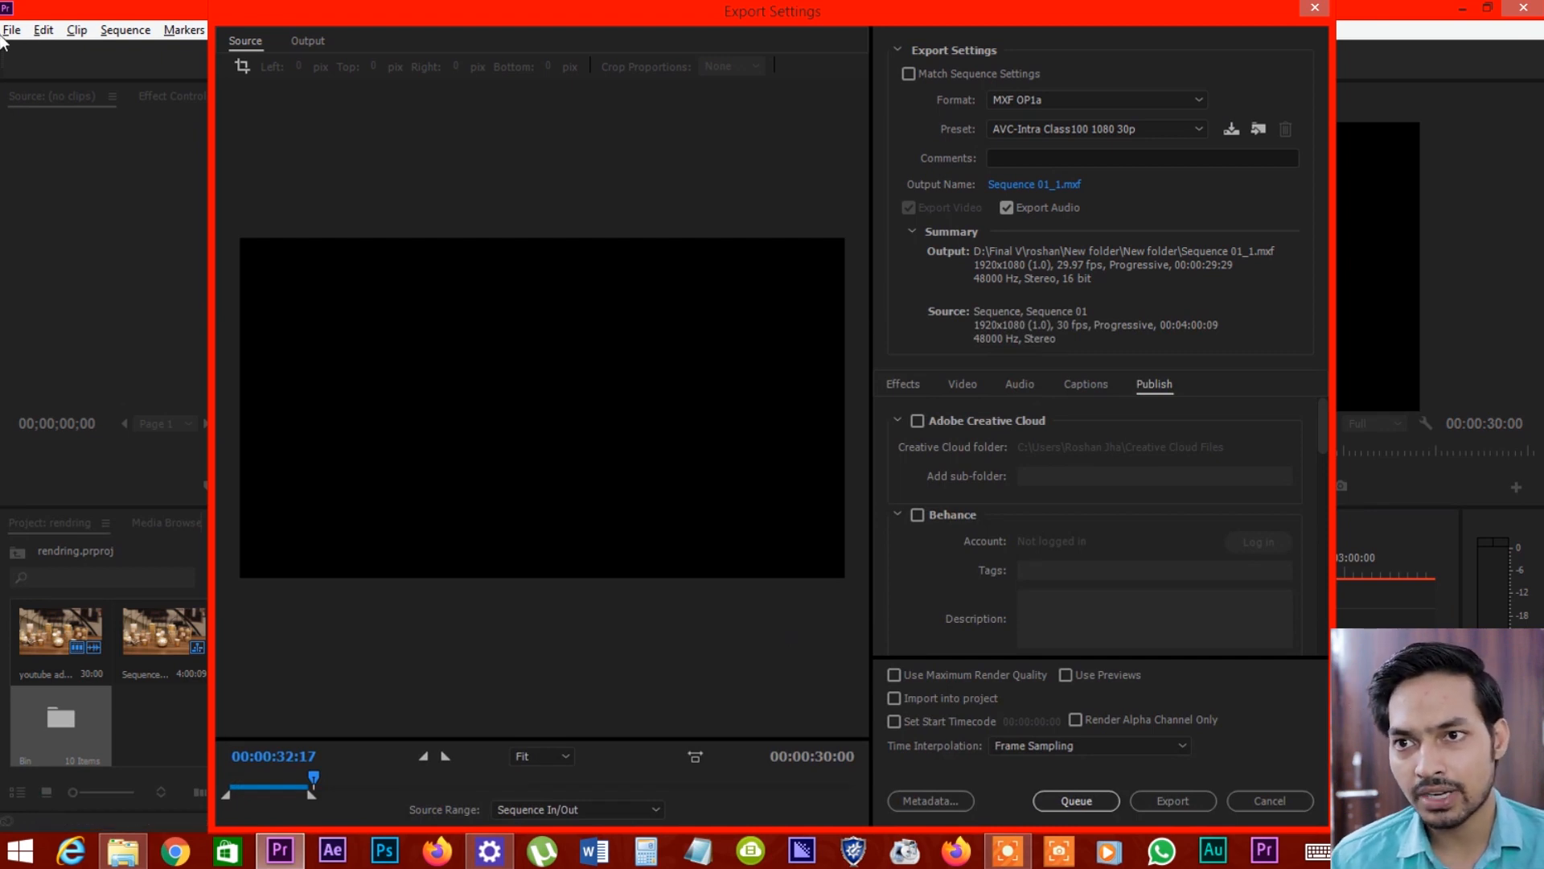
{"action": "left_click", "coordinate": [1314, 8]}
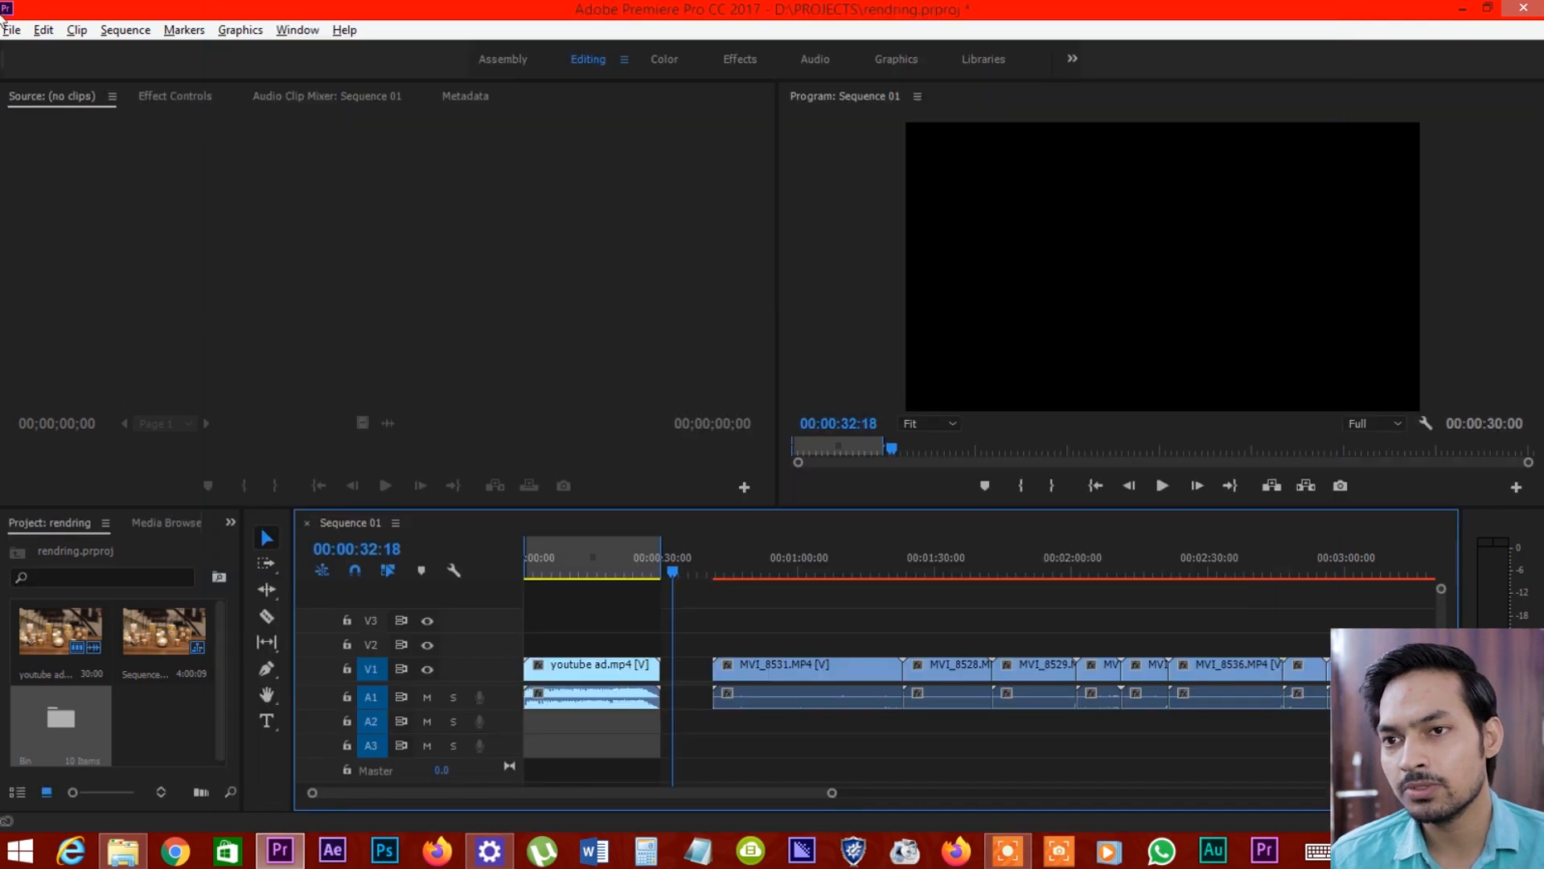
{"action": "left_click", "coordinate": [12, 29]}
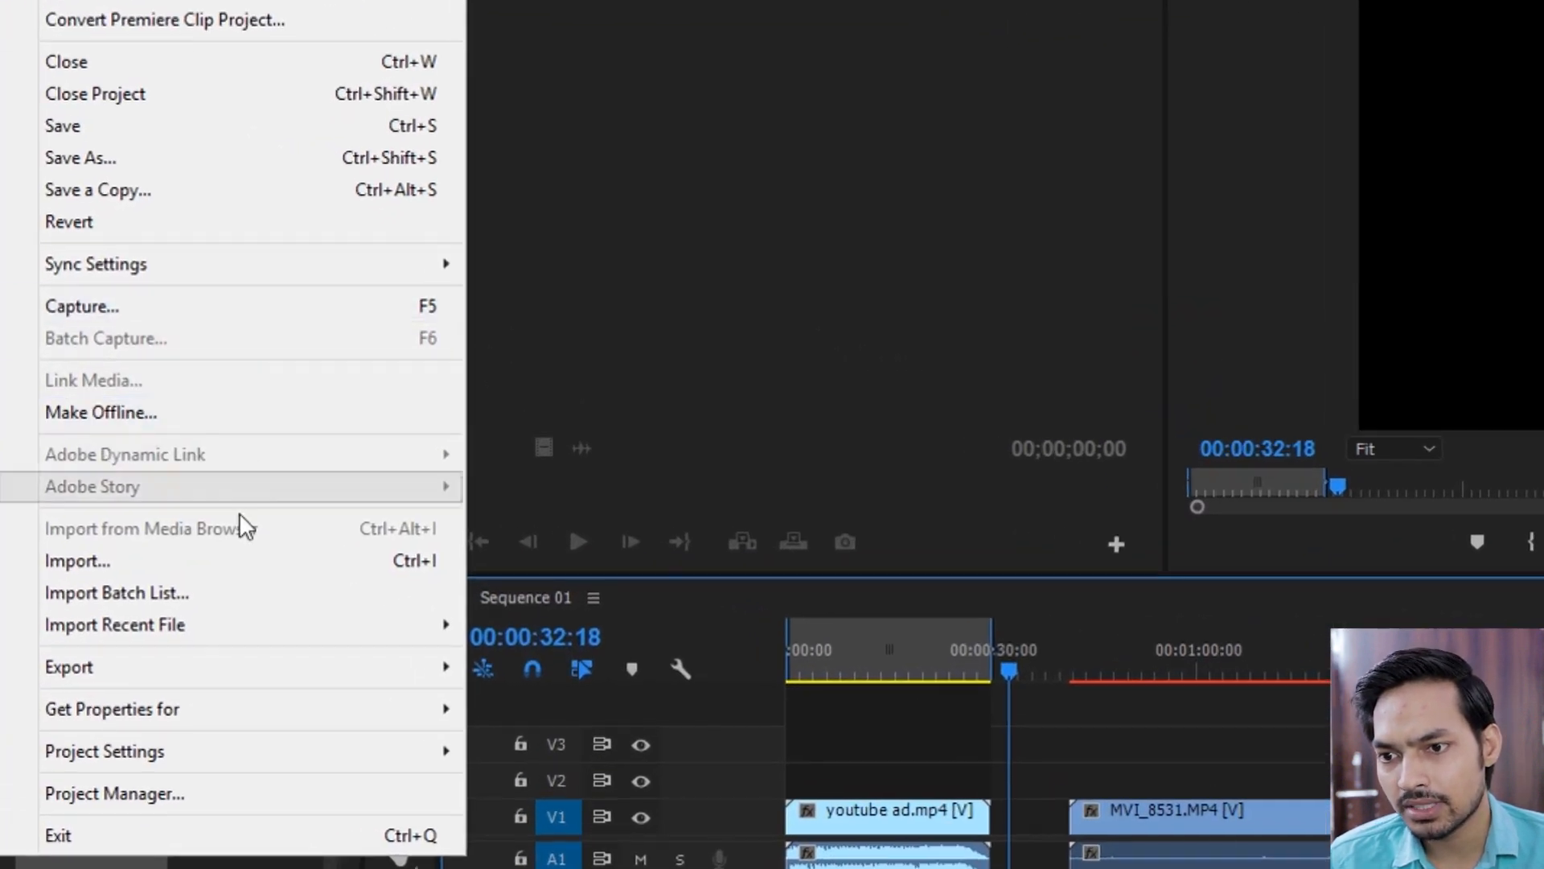
{"action": "mouse_move", "coordinate": [167, 573]}
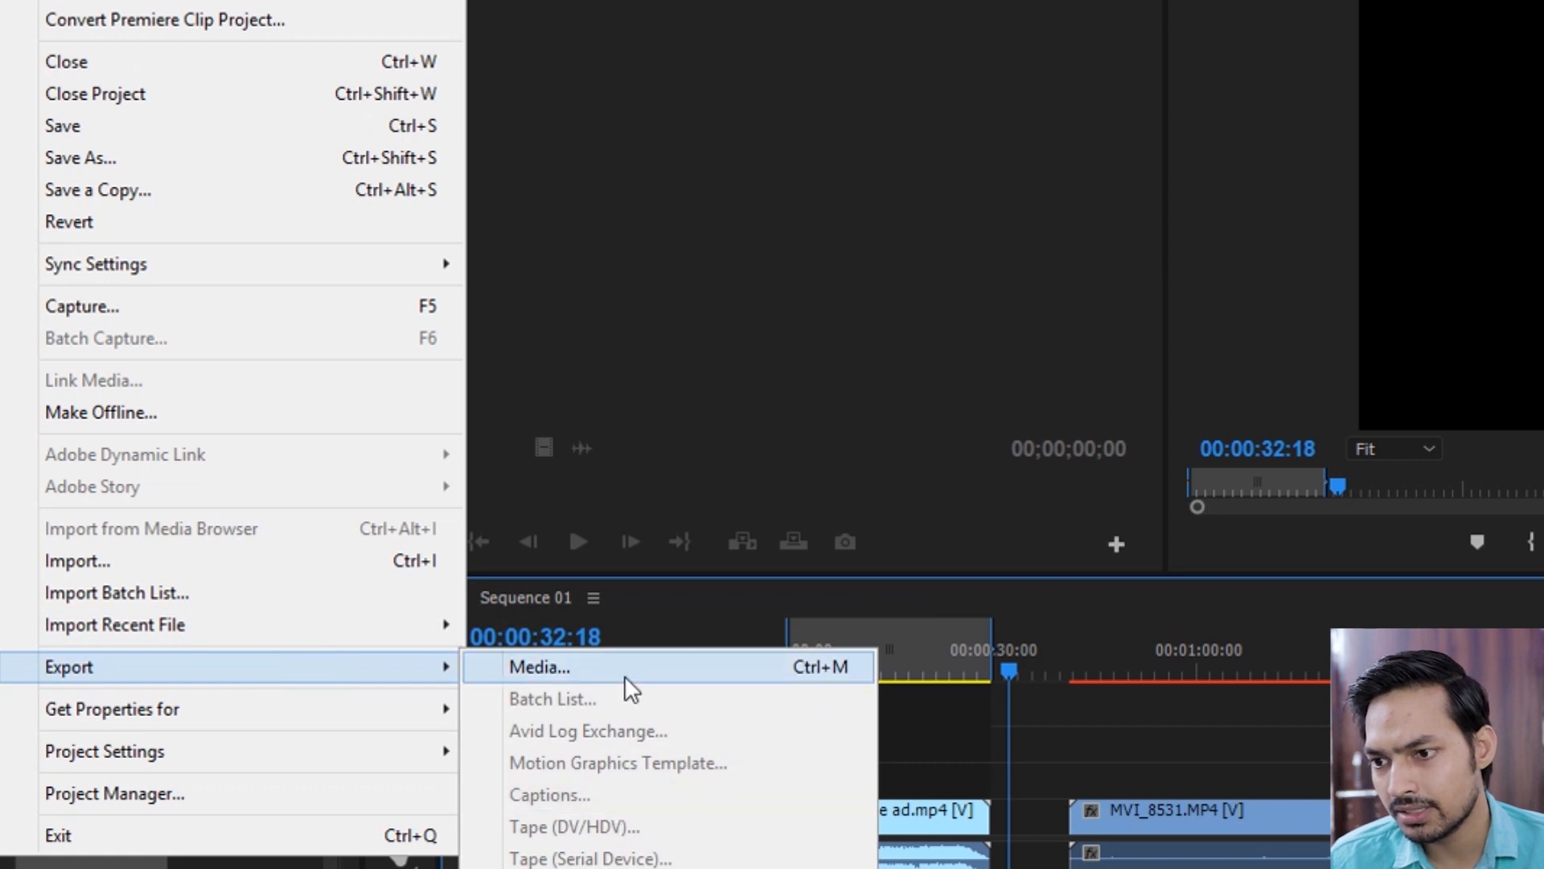
{"action": "mouse_move", "coordinate": [441, 668]}
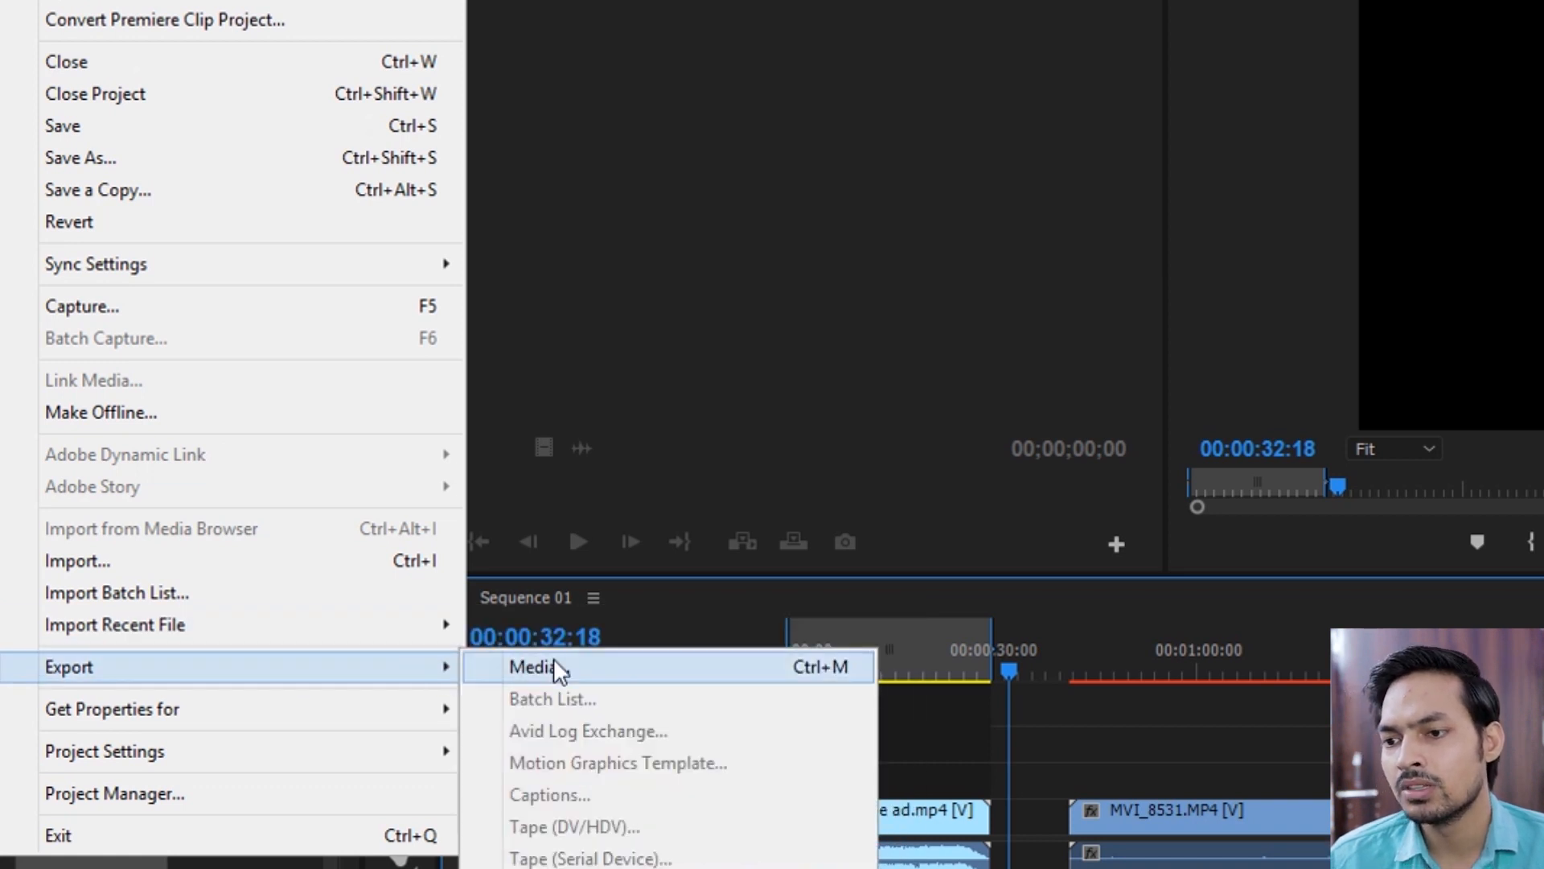
{"action": "left_click", "coordinate": [552, 667]}
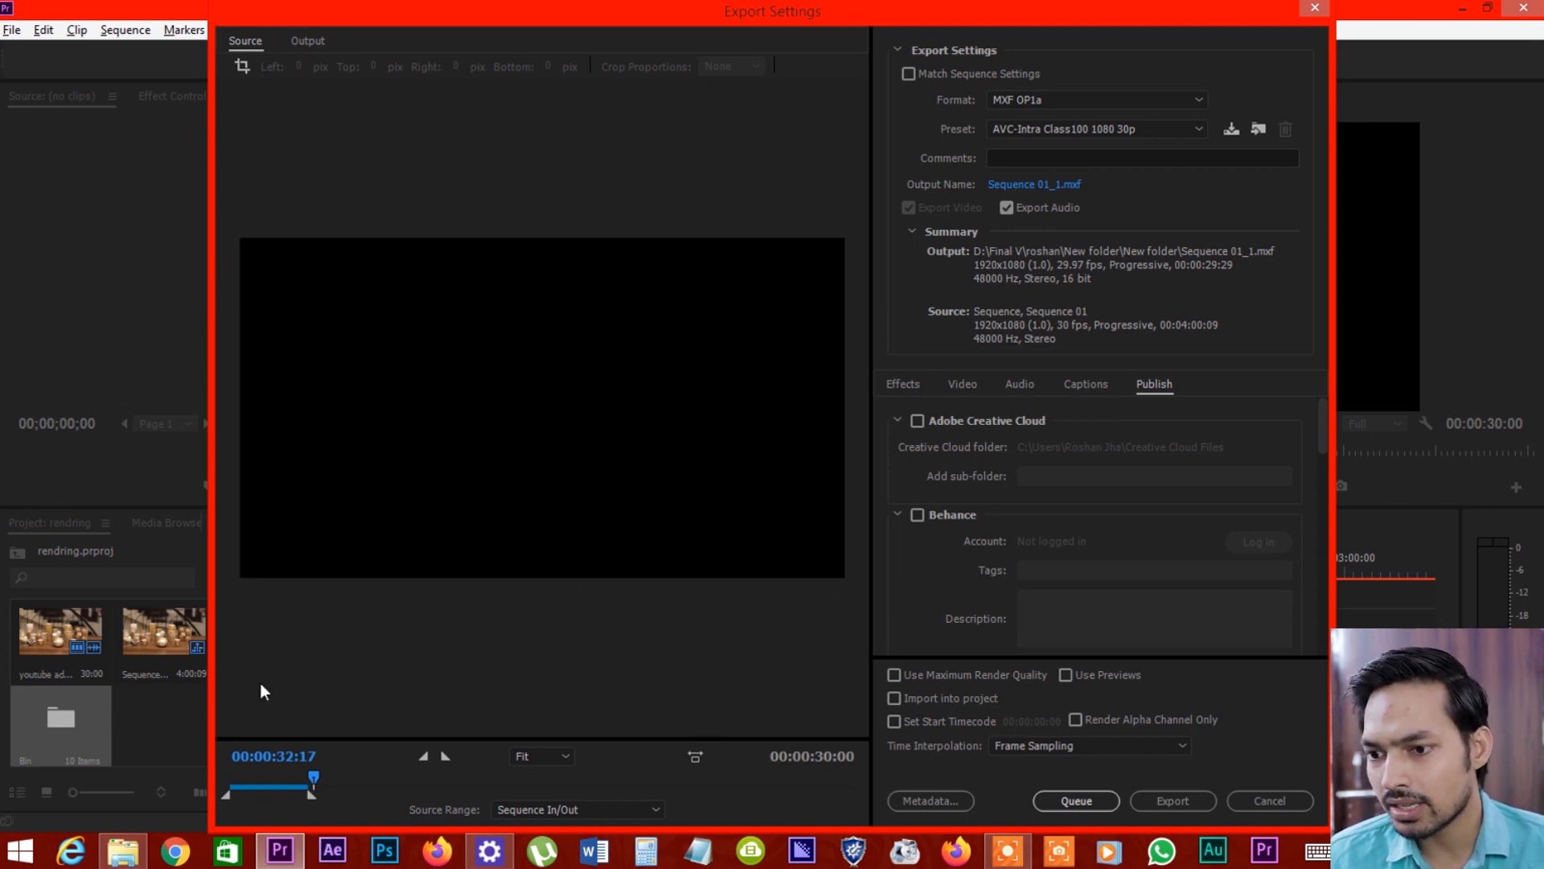
Preview the footage in the export range and shorten the range's end to about 24 seconds.
{"action": "left_click", "coordinate": [277, 777]}
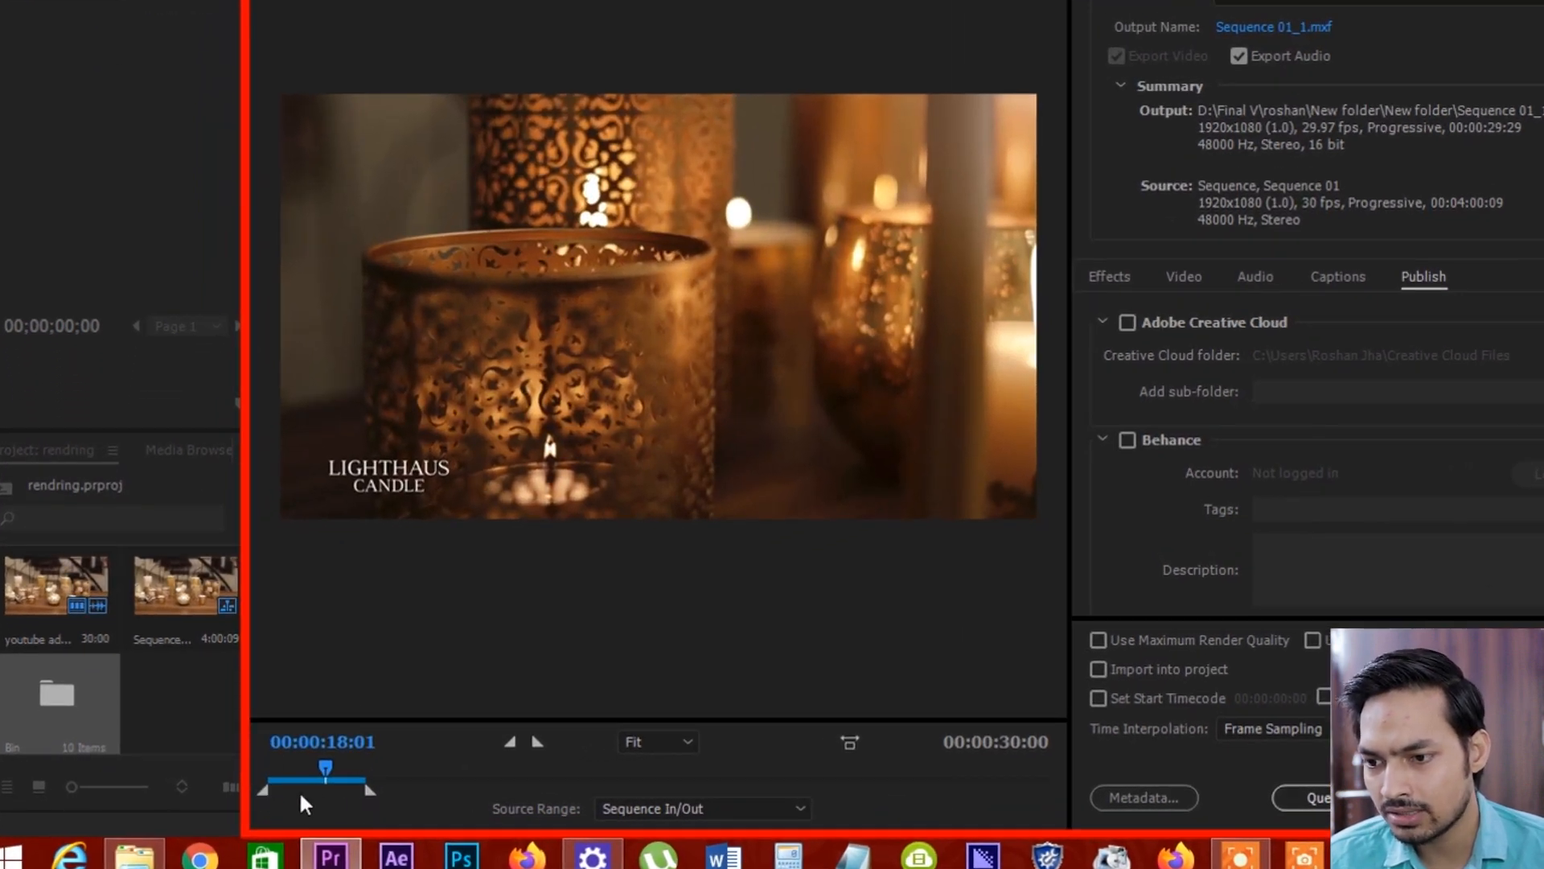
{"action": "left_click_drag", "start_coordinate": [326, 769], "coordinate": [361, 770]}
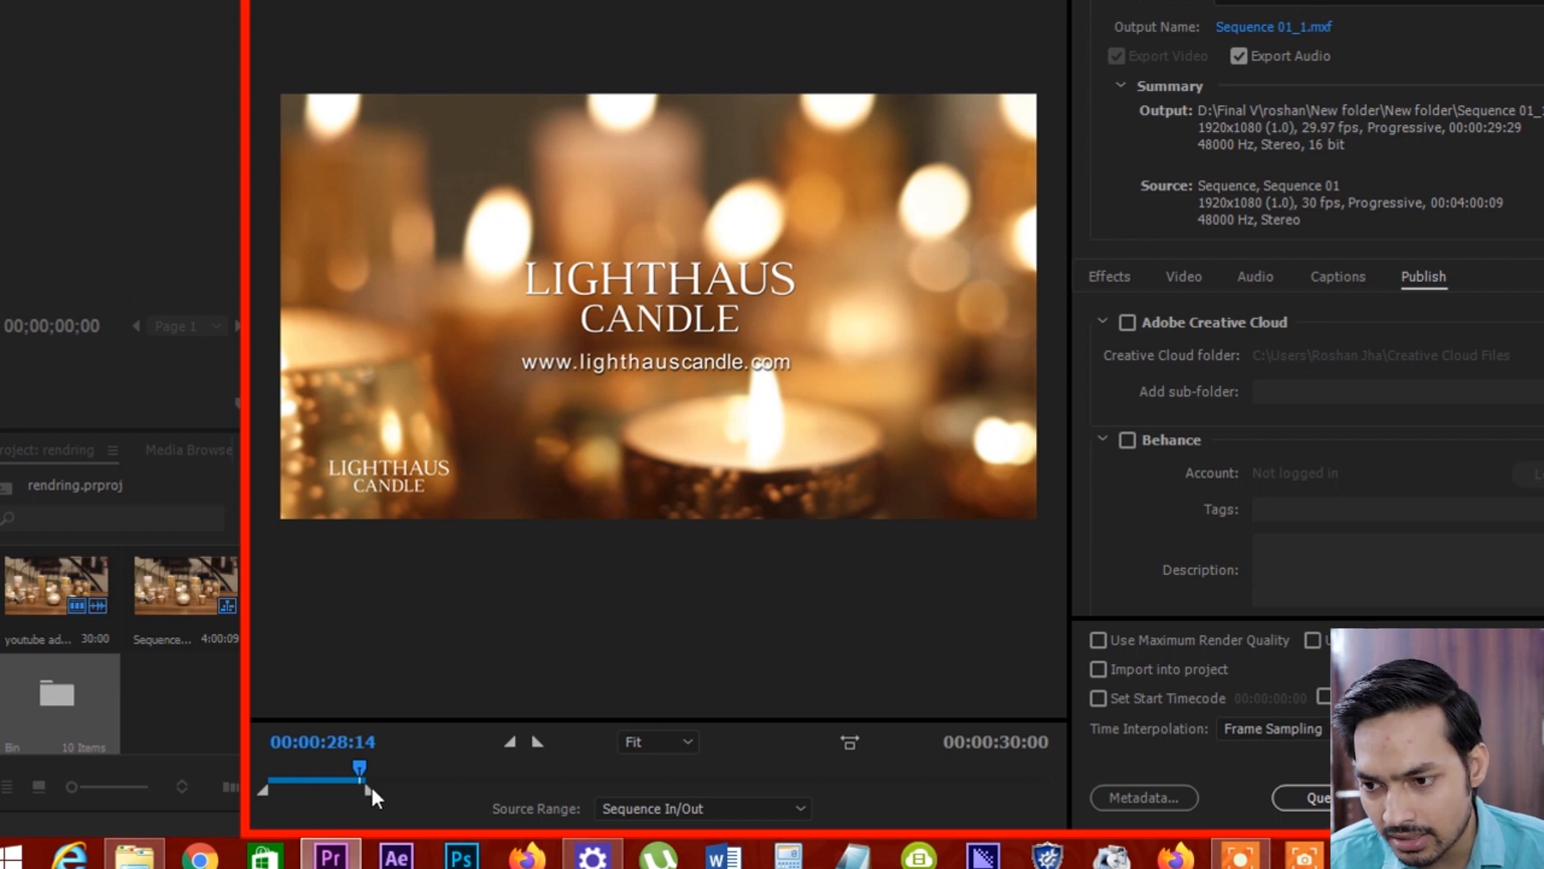
{"action": "left_click_drag", "start_coordinate": [369, 792], "coordinate": [346, 769]}
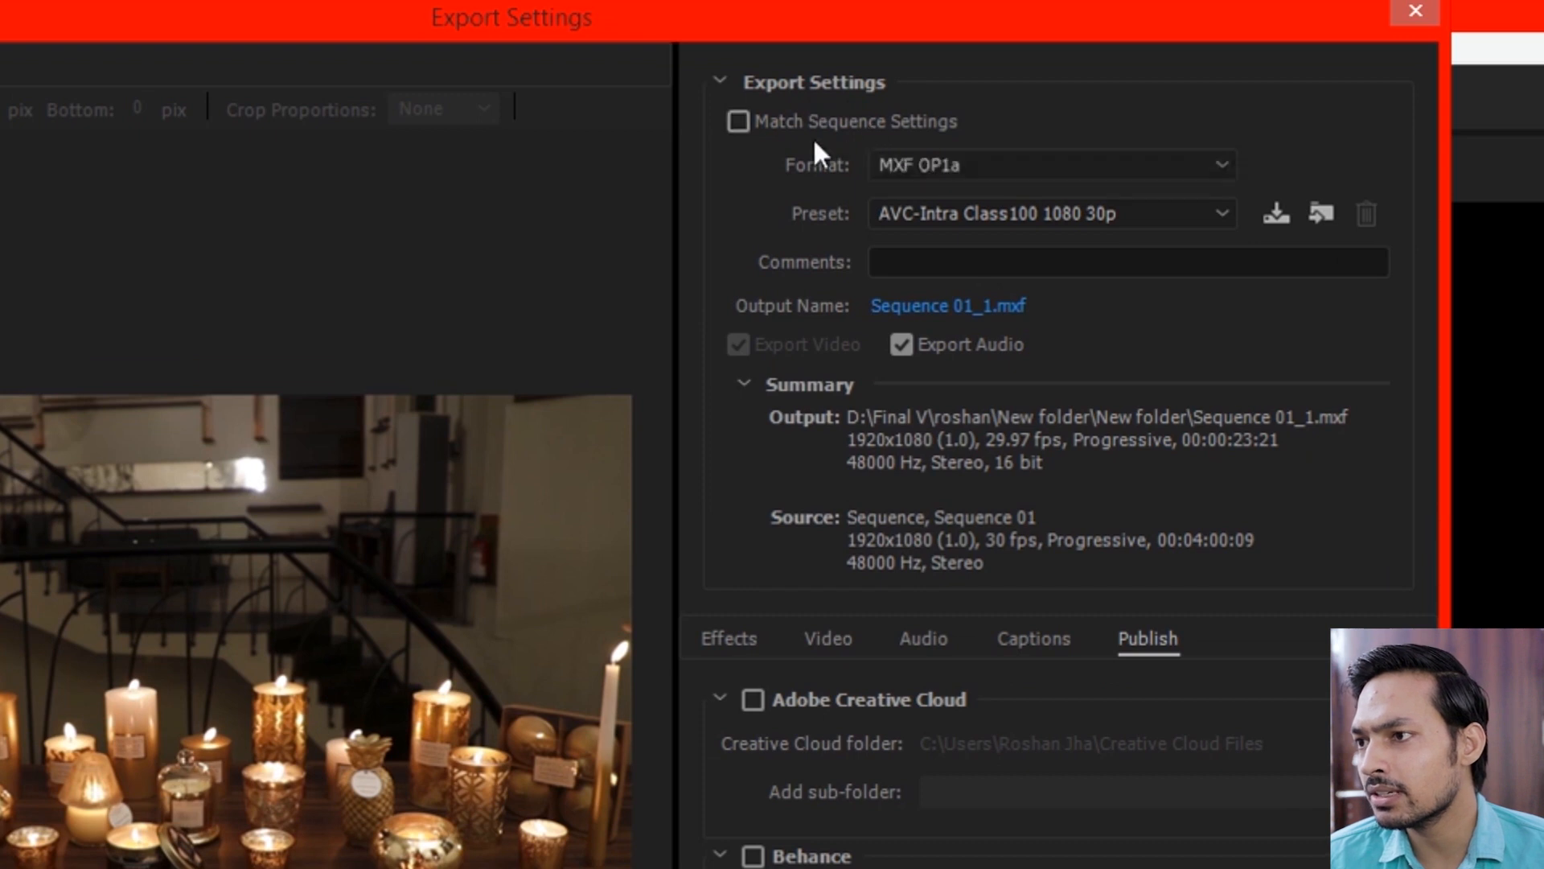
Match the export to the sequence settings and direct the output file to a new folder named render inside Final V.
{"action": "left_click", "coordinate": [739, 122]}
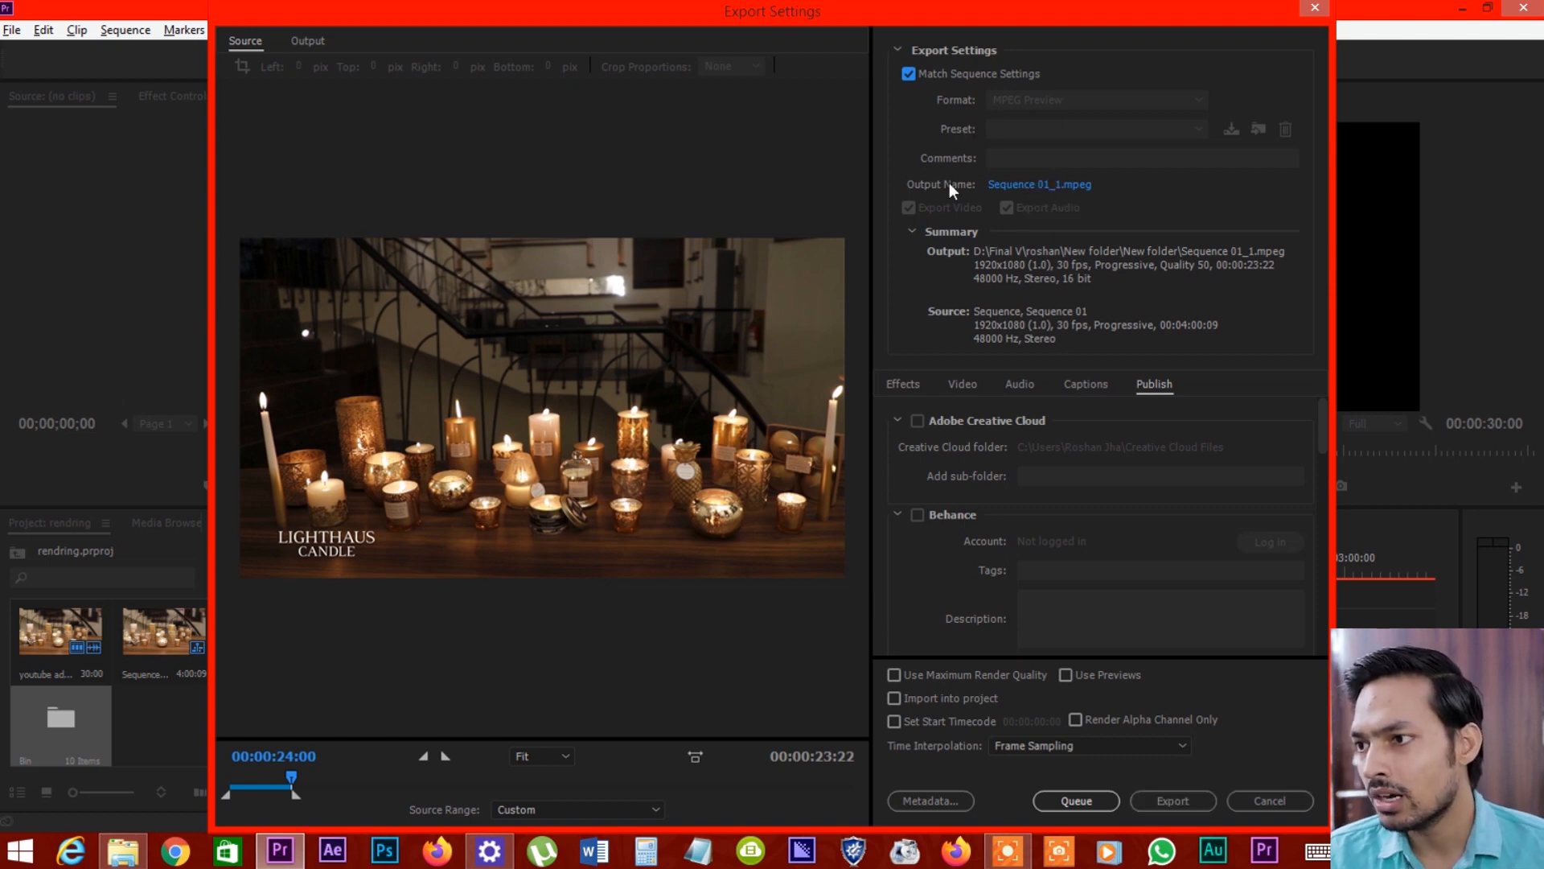
{"action": "left_click", "coordinate": [1012, 186]}
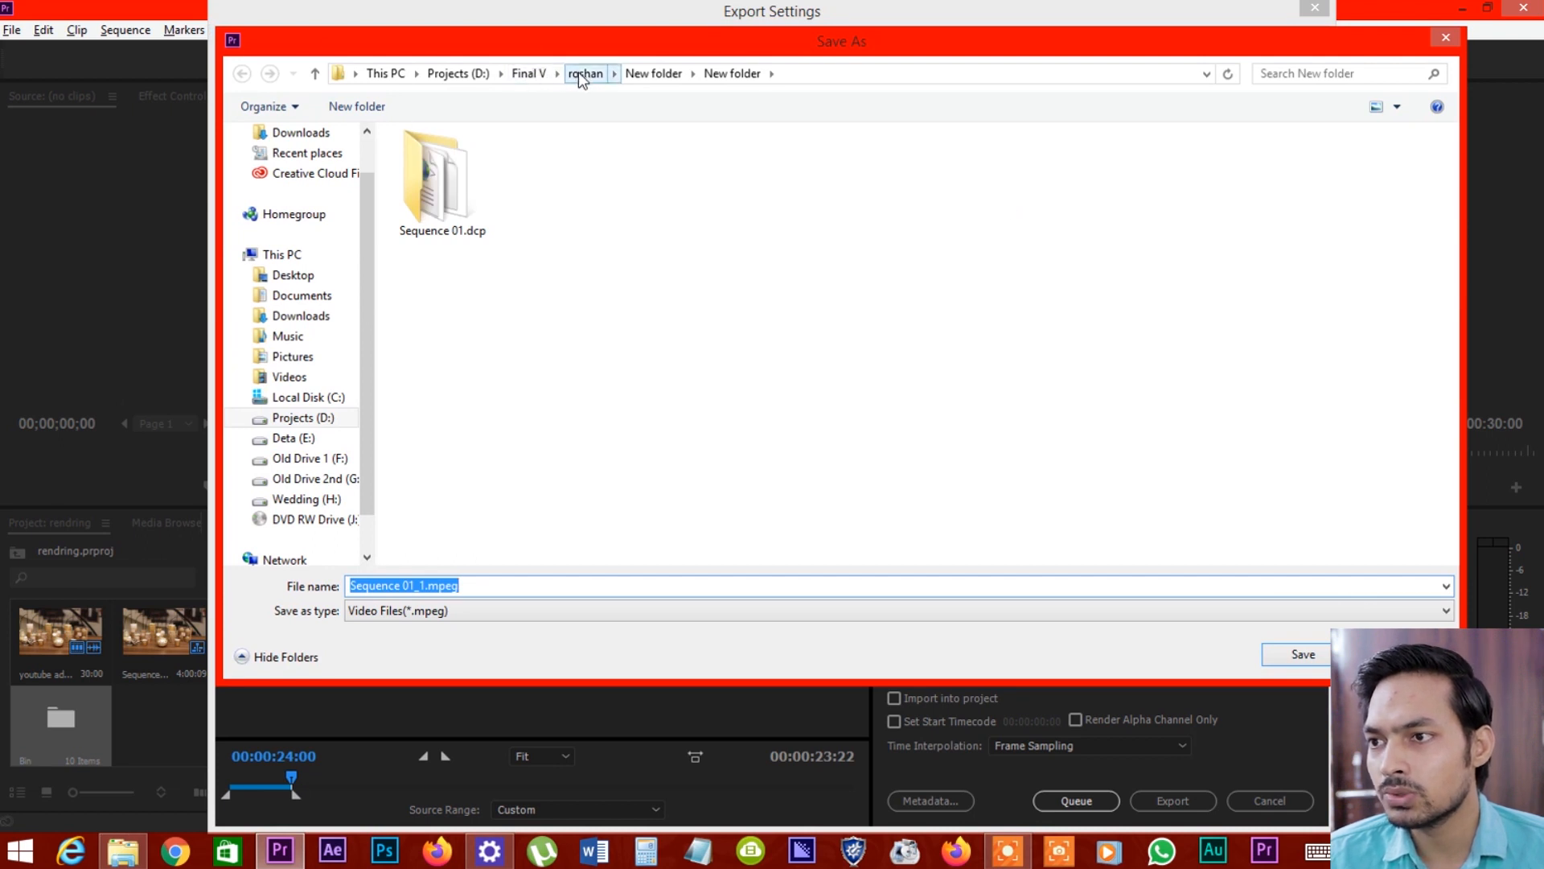
{"action": "left_click", "coordinate": [529, 73]}
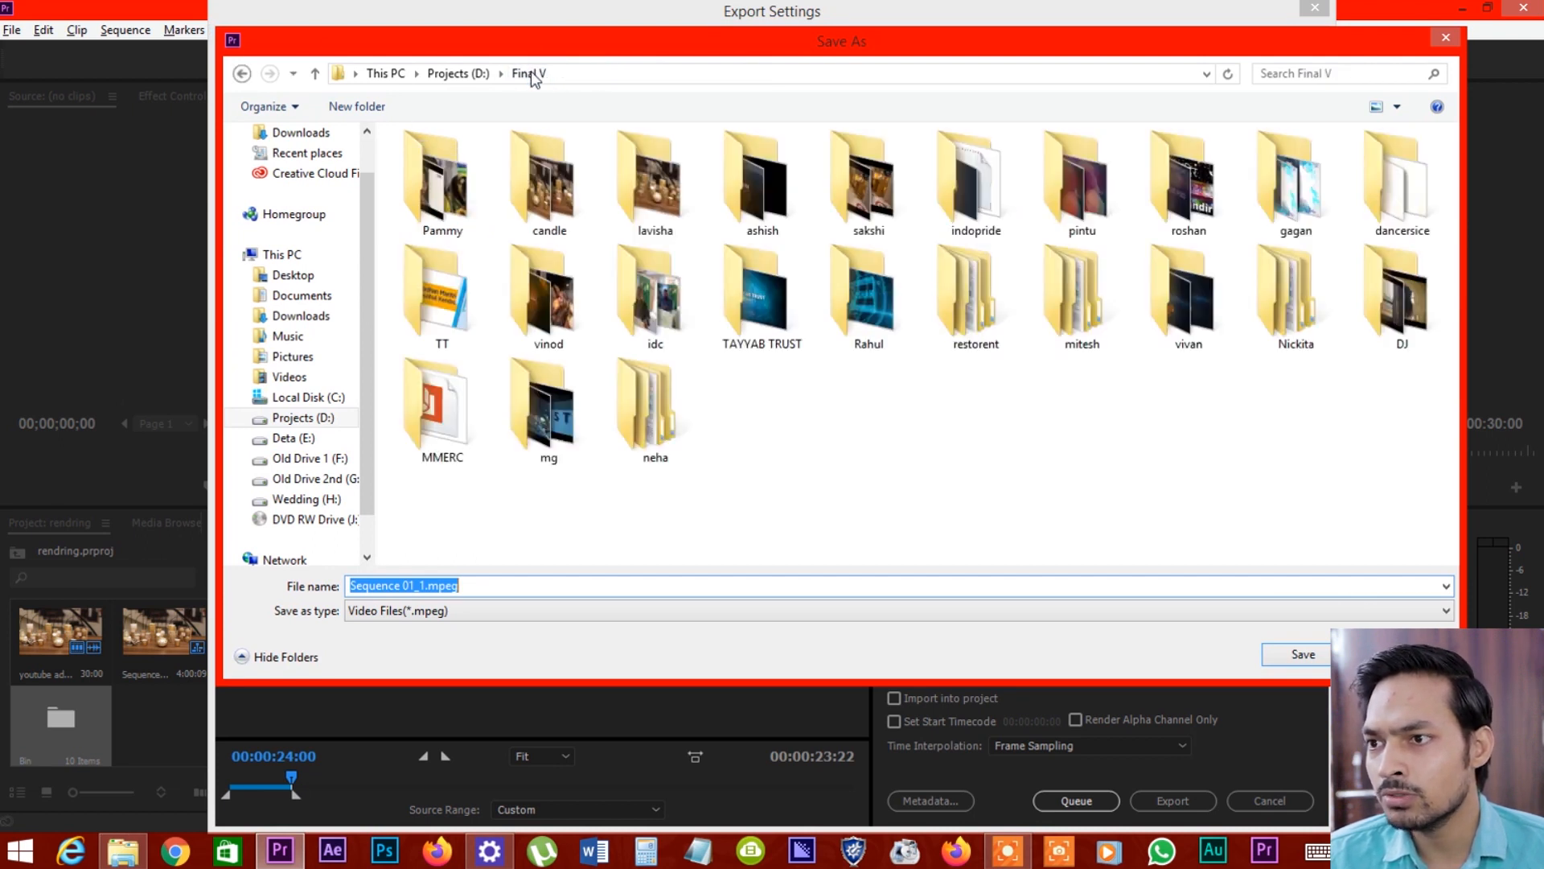
{"action": "left_click", "coordinate": [357, 106]}
{"action": "type", "text": "render"}
{"action": "key", "text": "Return"}
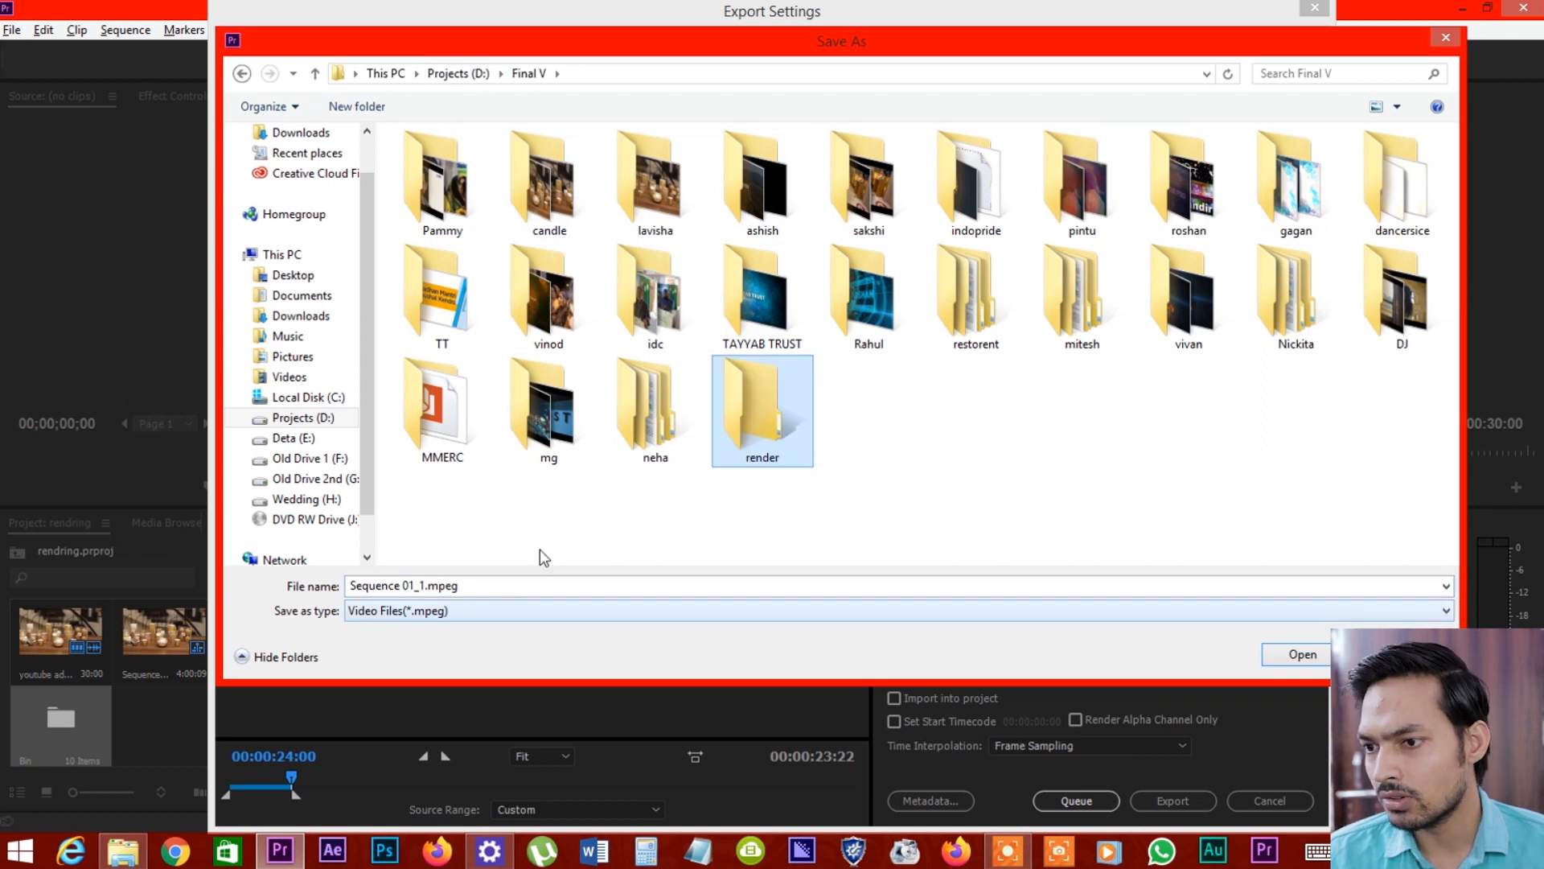
{"action": "double_click", "coordinate": [773, 407]}
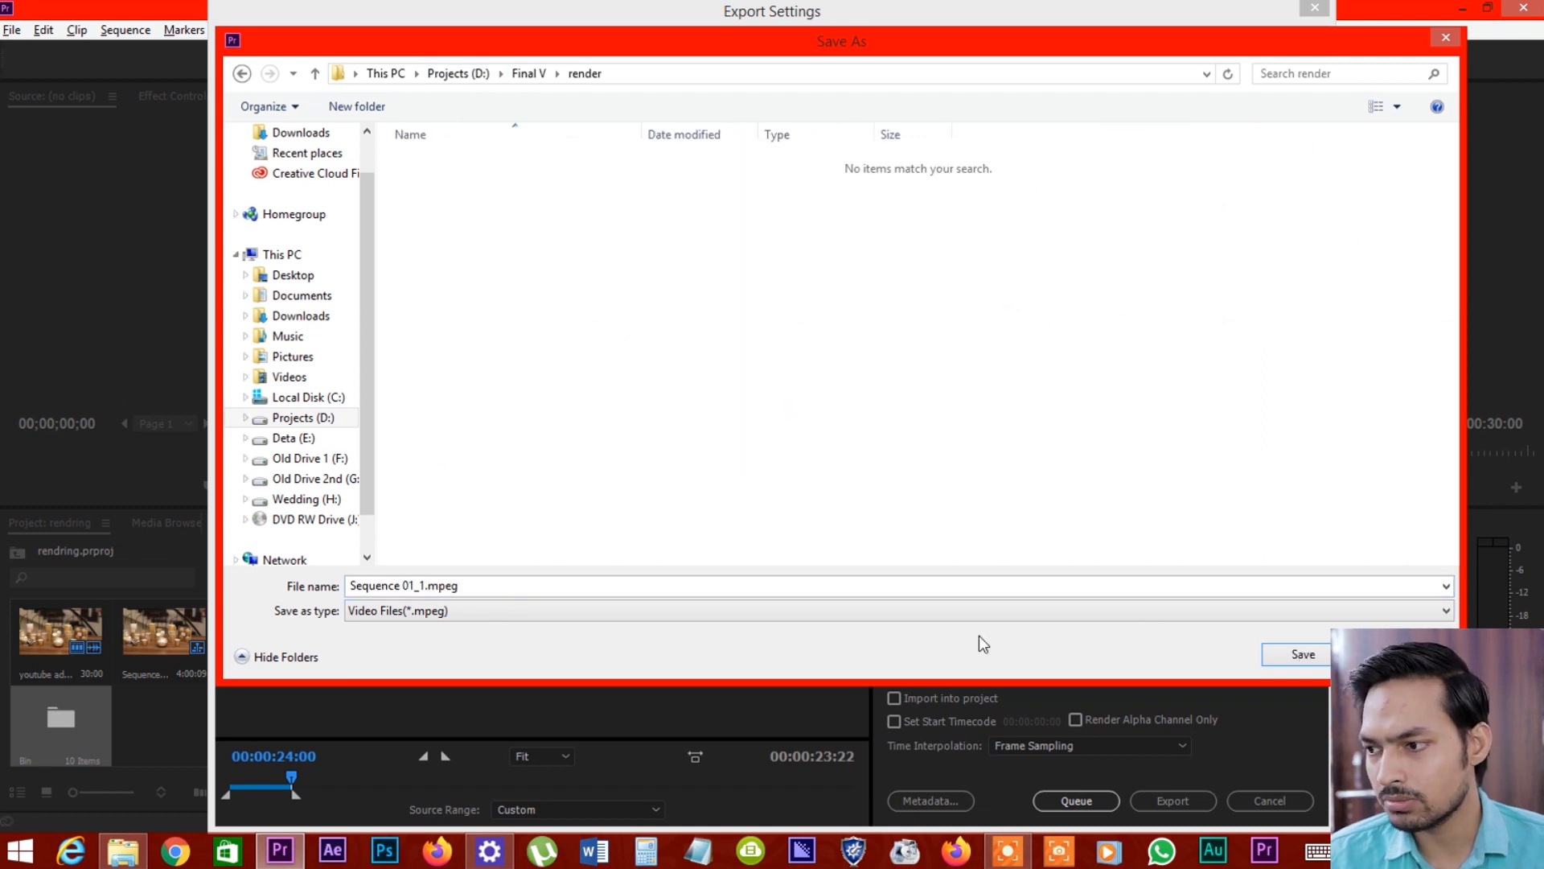
{"action": "left_click", "coordinate": [1295, 653]}
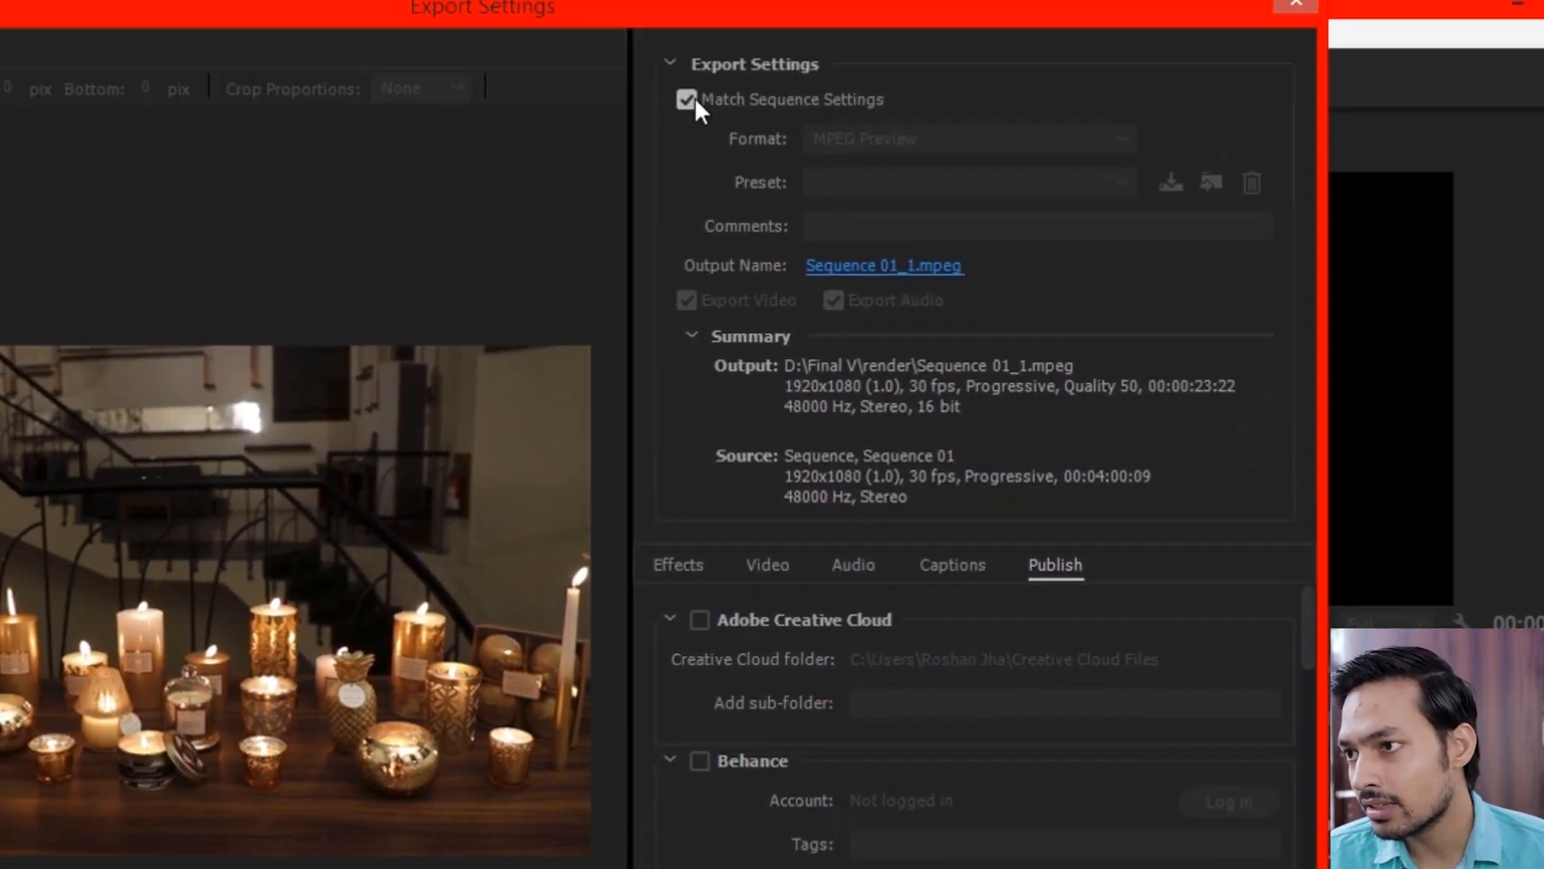
Turn off Match Sequence Settings and try the audio-only MP3 and Waveform Audio export formats.
{"action": "left_click", "coordinate": [682, 97]}
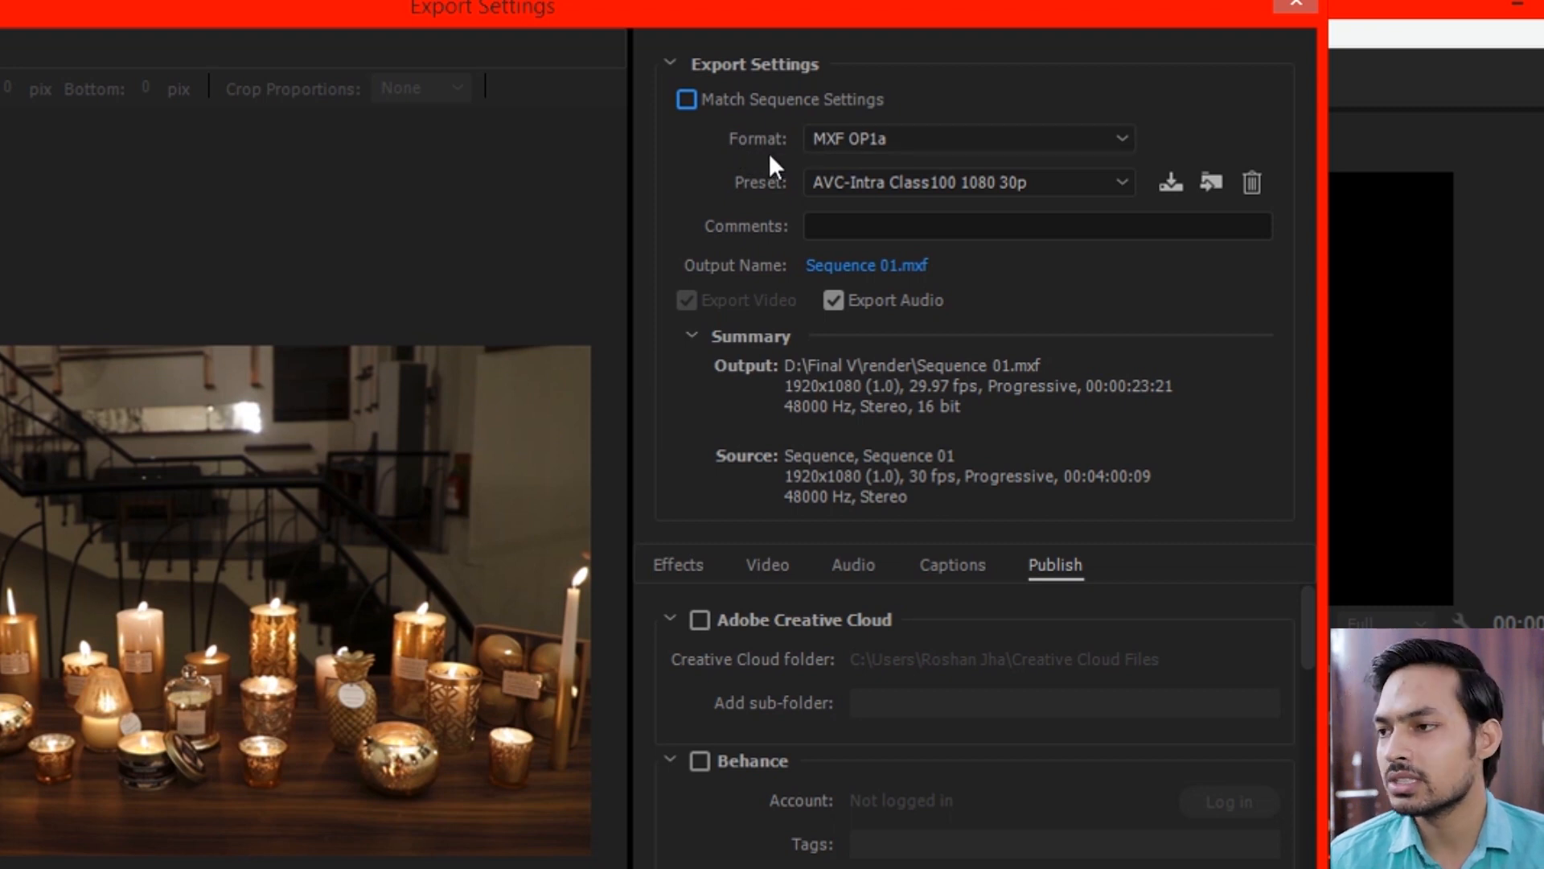
{"action": "left_click", "coordinate": [847, 130]}
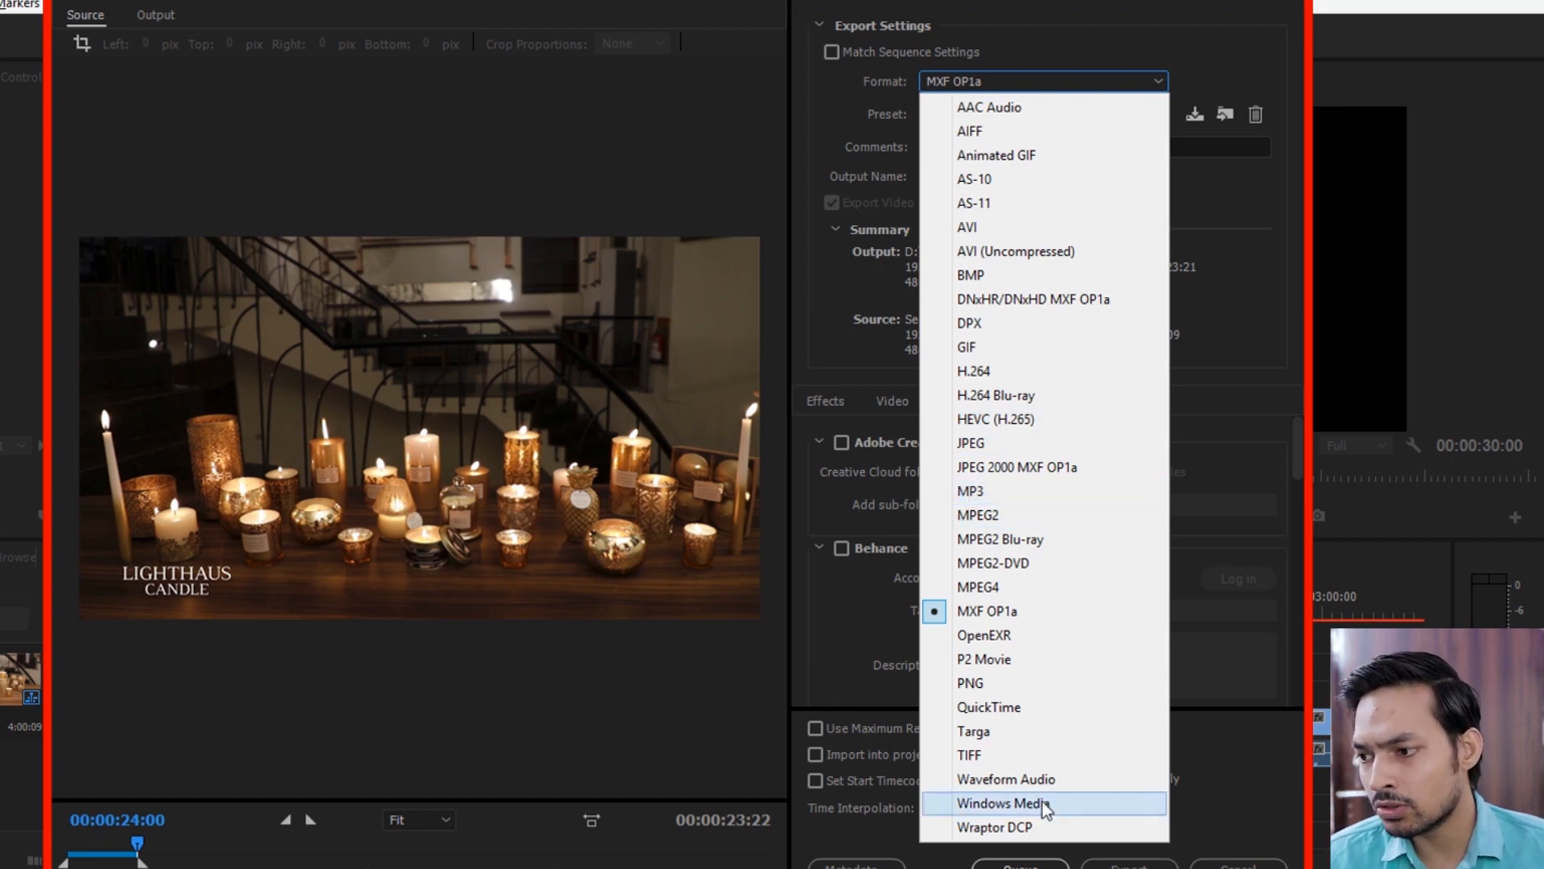
{"action": "left_click", "coordinate": [1000, 492]}
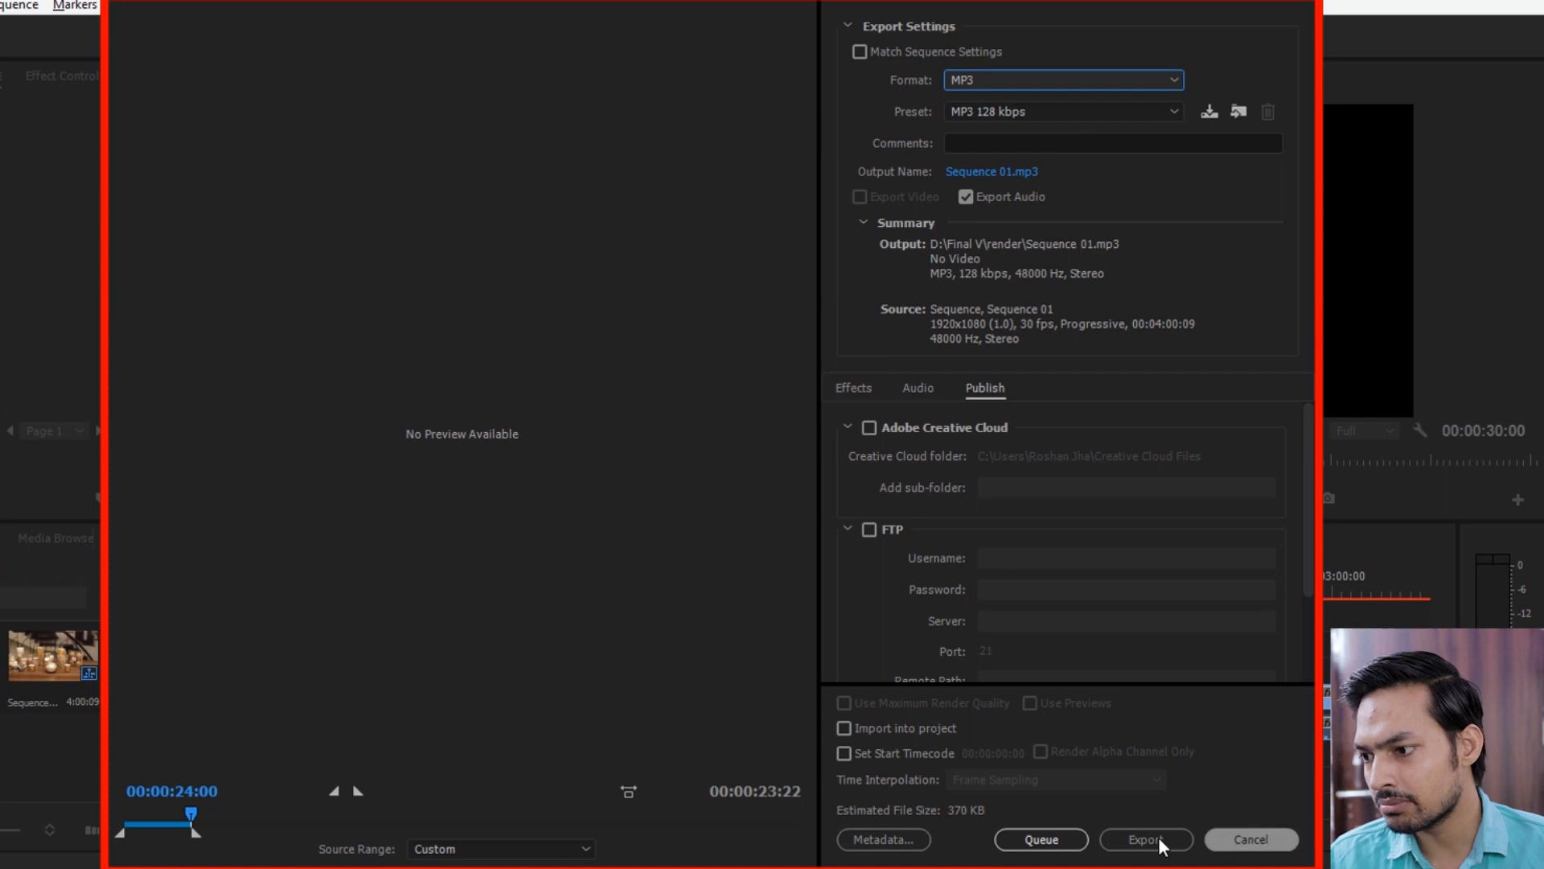
{"action": "left_click", "coordinate": [1078, 74]}
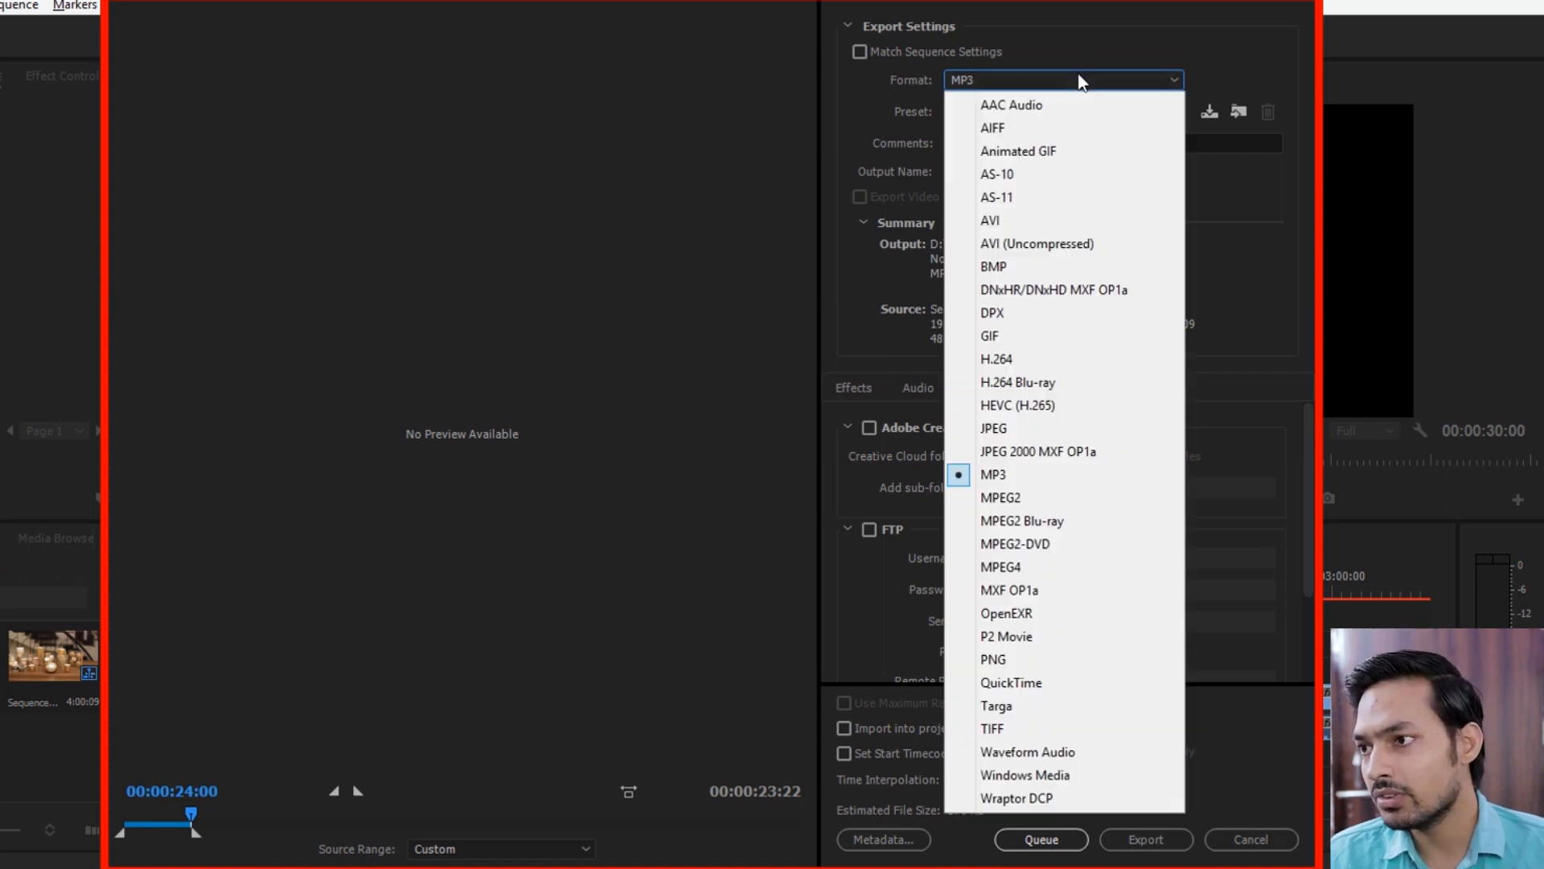
{"action": "left_click", "coordinate": [1058, 760]}
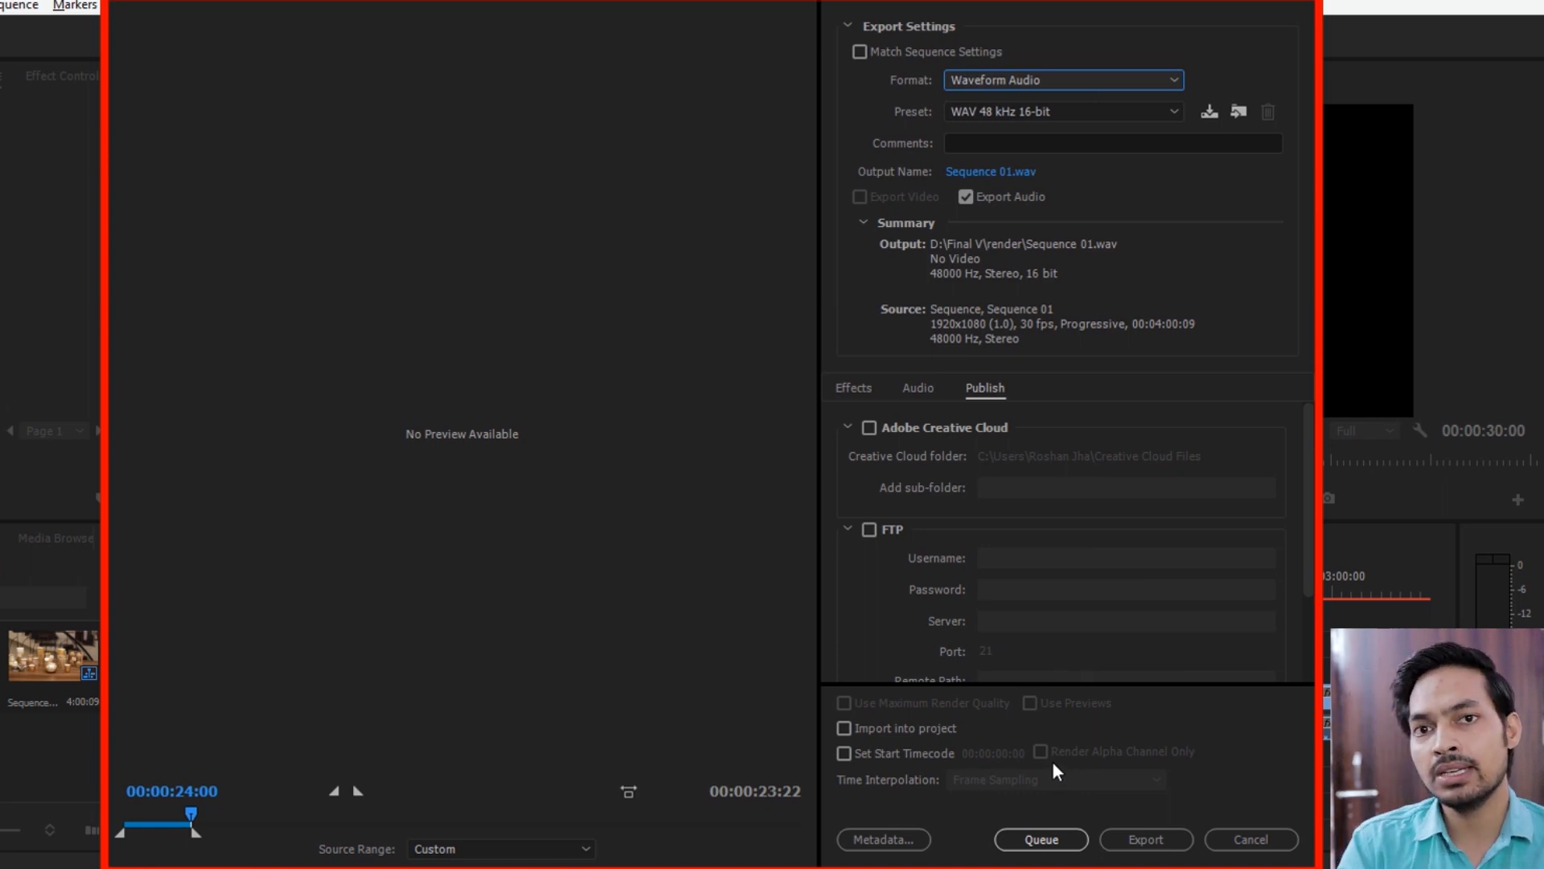
Try the H.264 and AVI (Uncompressed) video formats for the export.
{"action": "left_click", "coordinate": [1070, 77]}
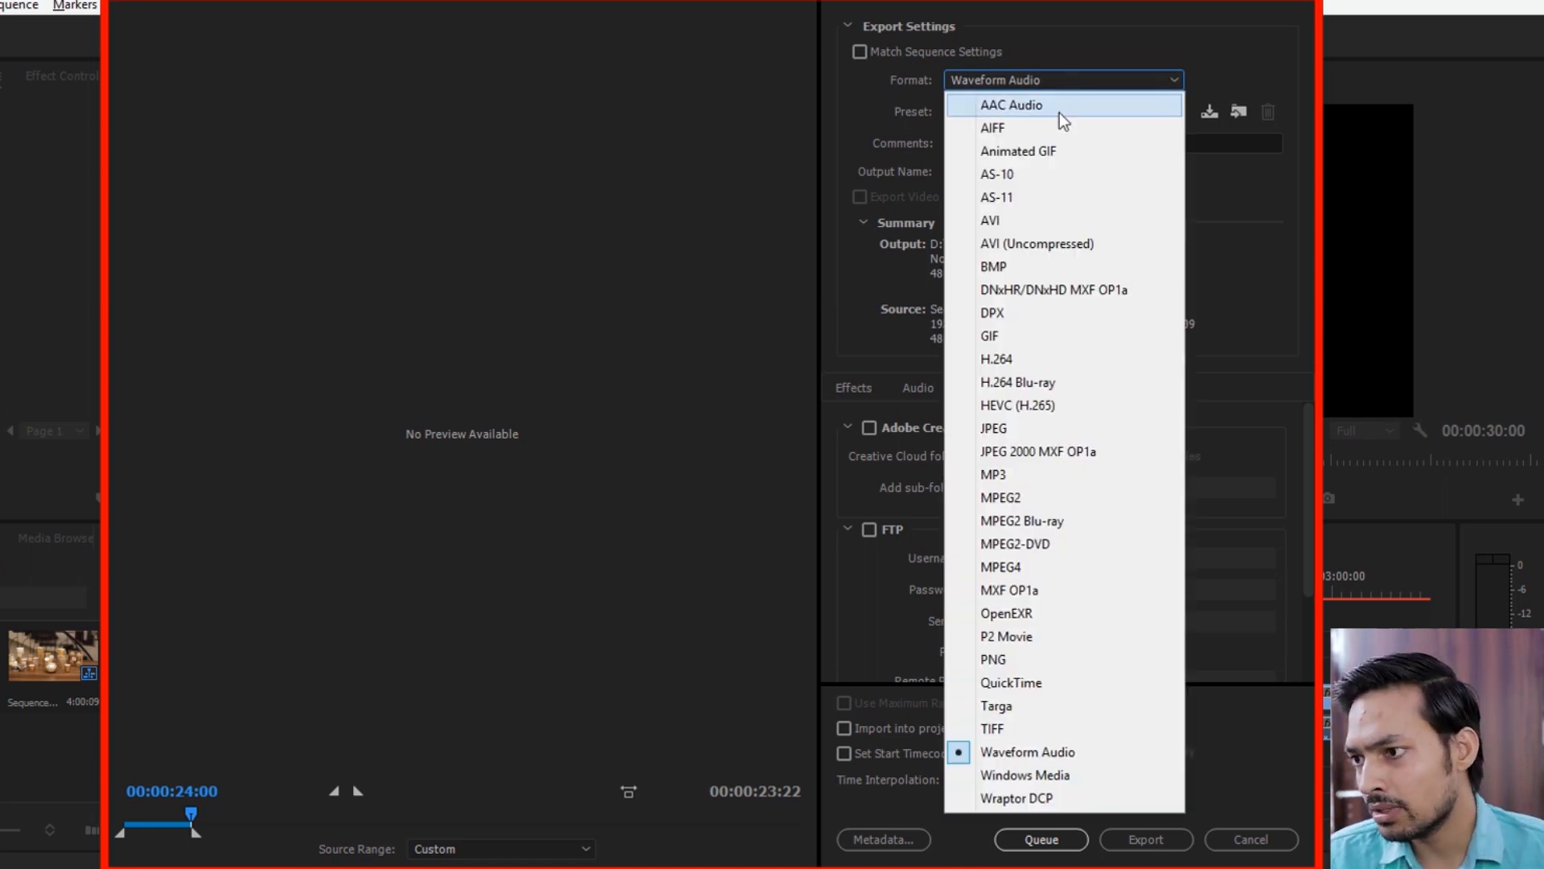
{"action": "left_click", "coordinate": [1031, 359]}
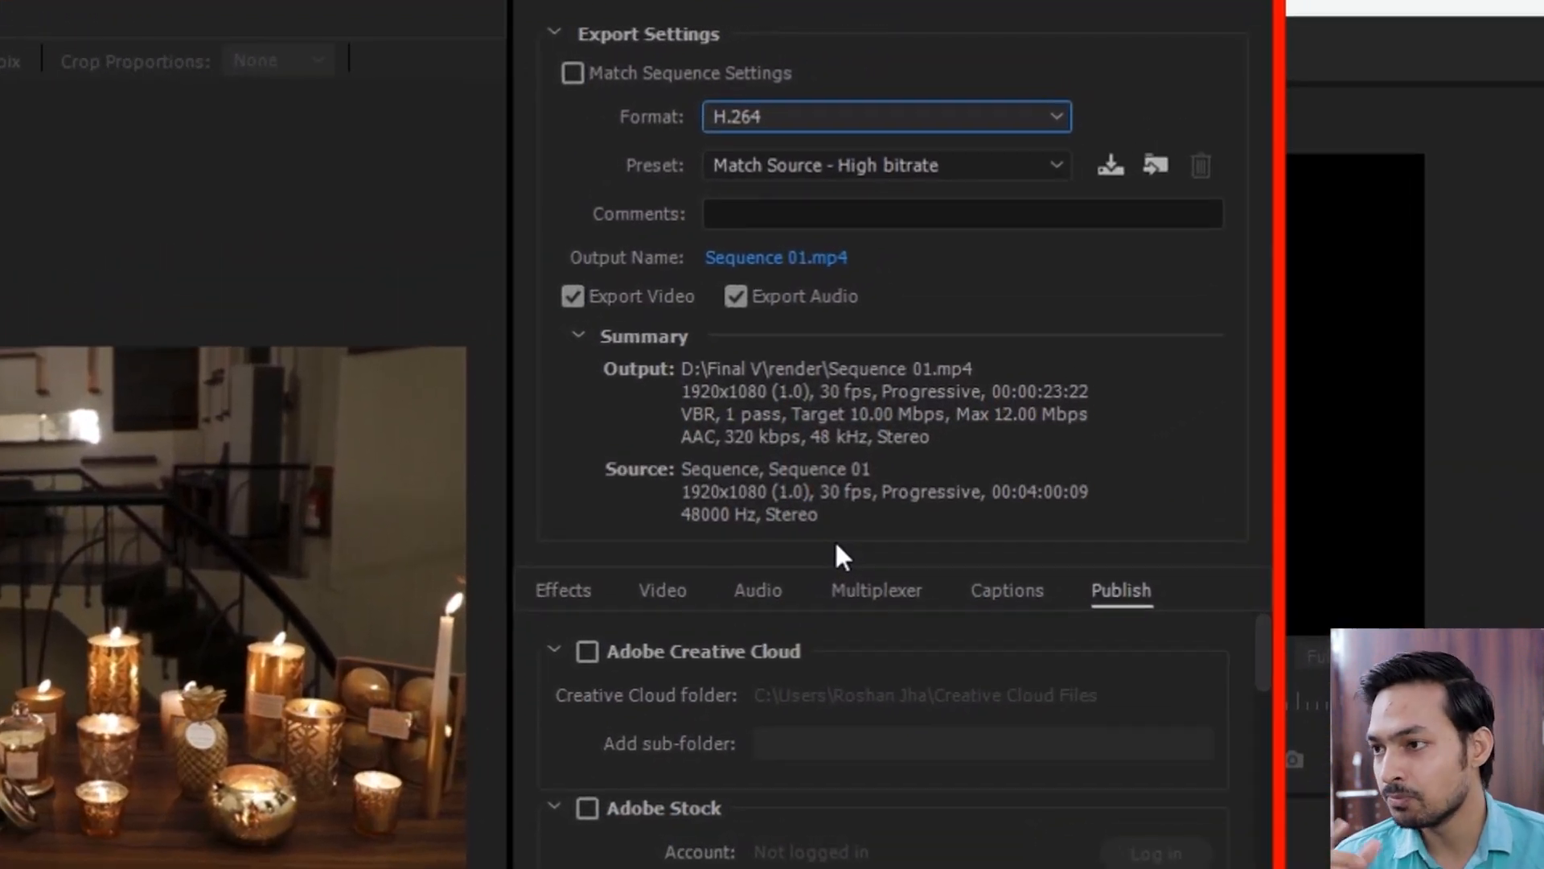
{"action": "left_click", "coordinate": [918, 116]}
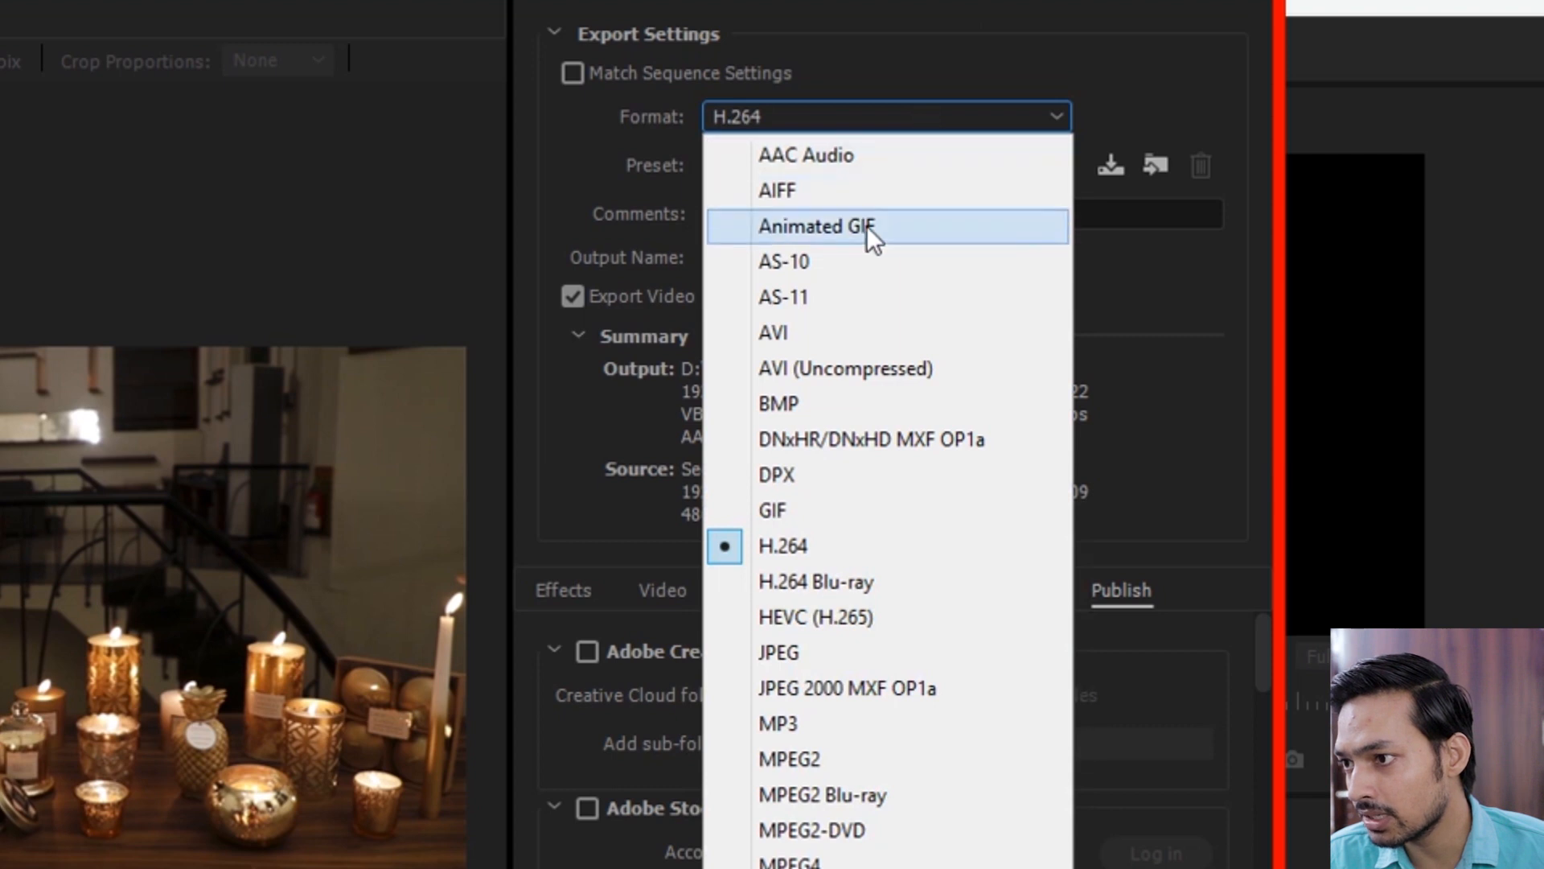
{"action": "left_click", "coordinate": [822, 374]}
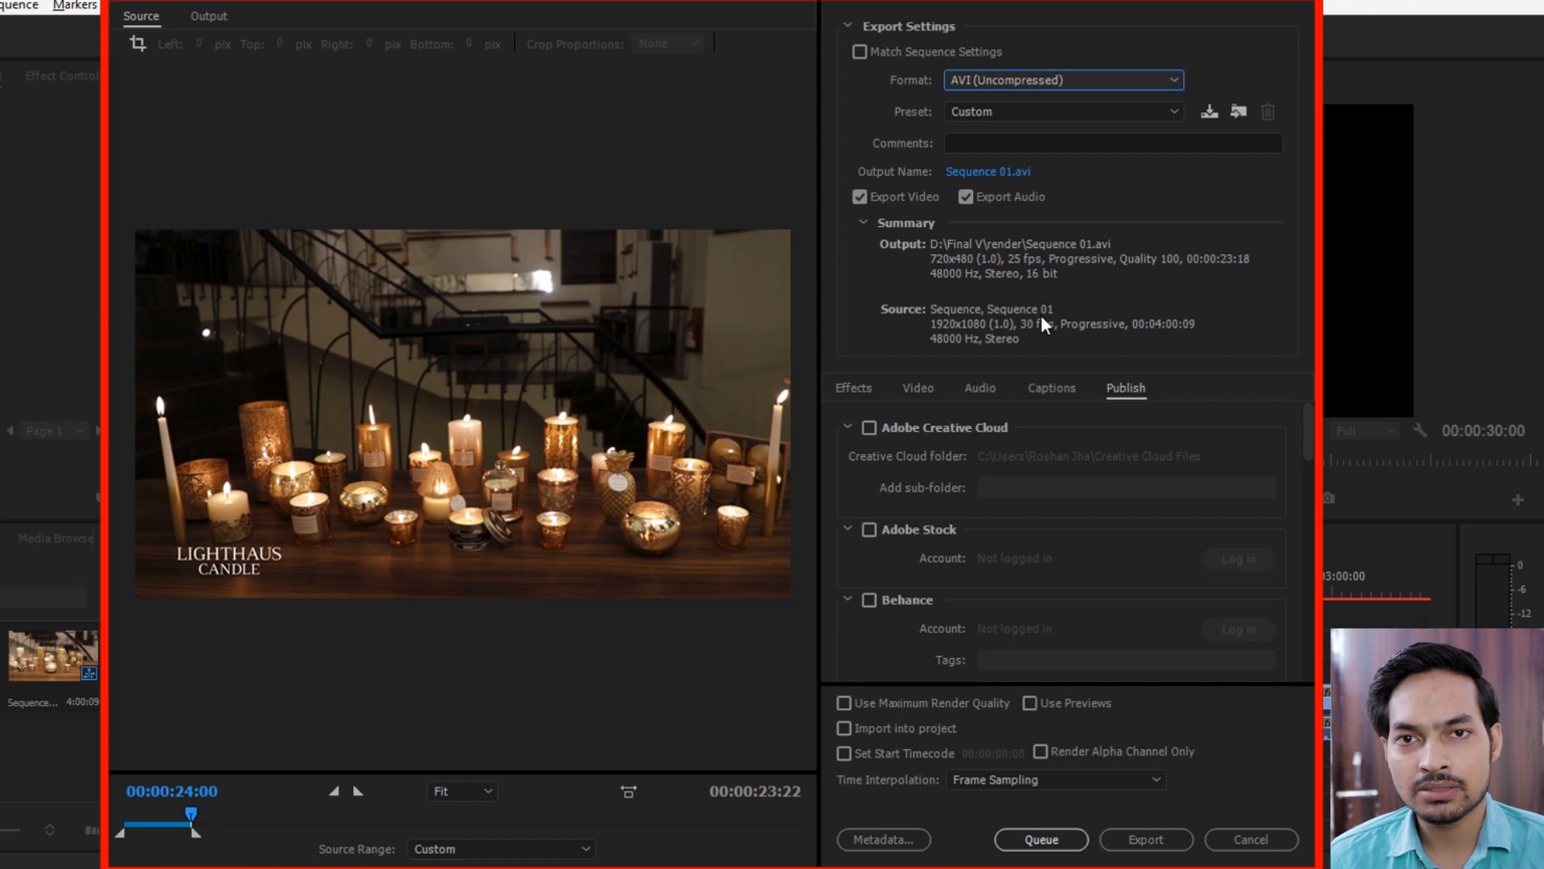
Set the export format to H.264 and look through its presets, keeping Match Source - High bitrate.
{"action": "left_click", "coordinate": [1111, 87]}
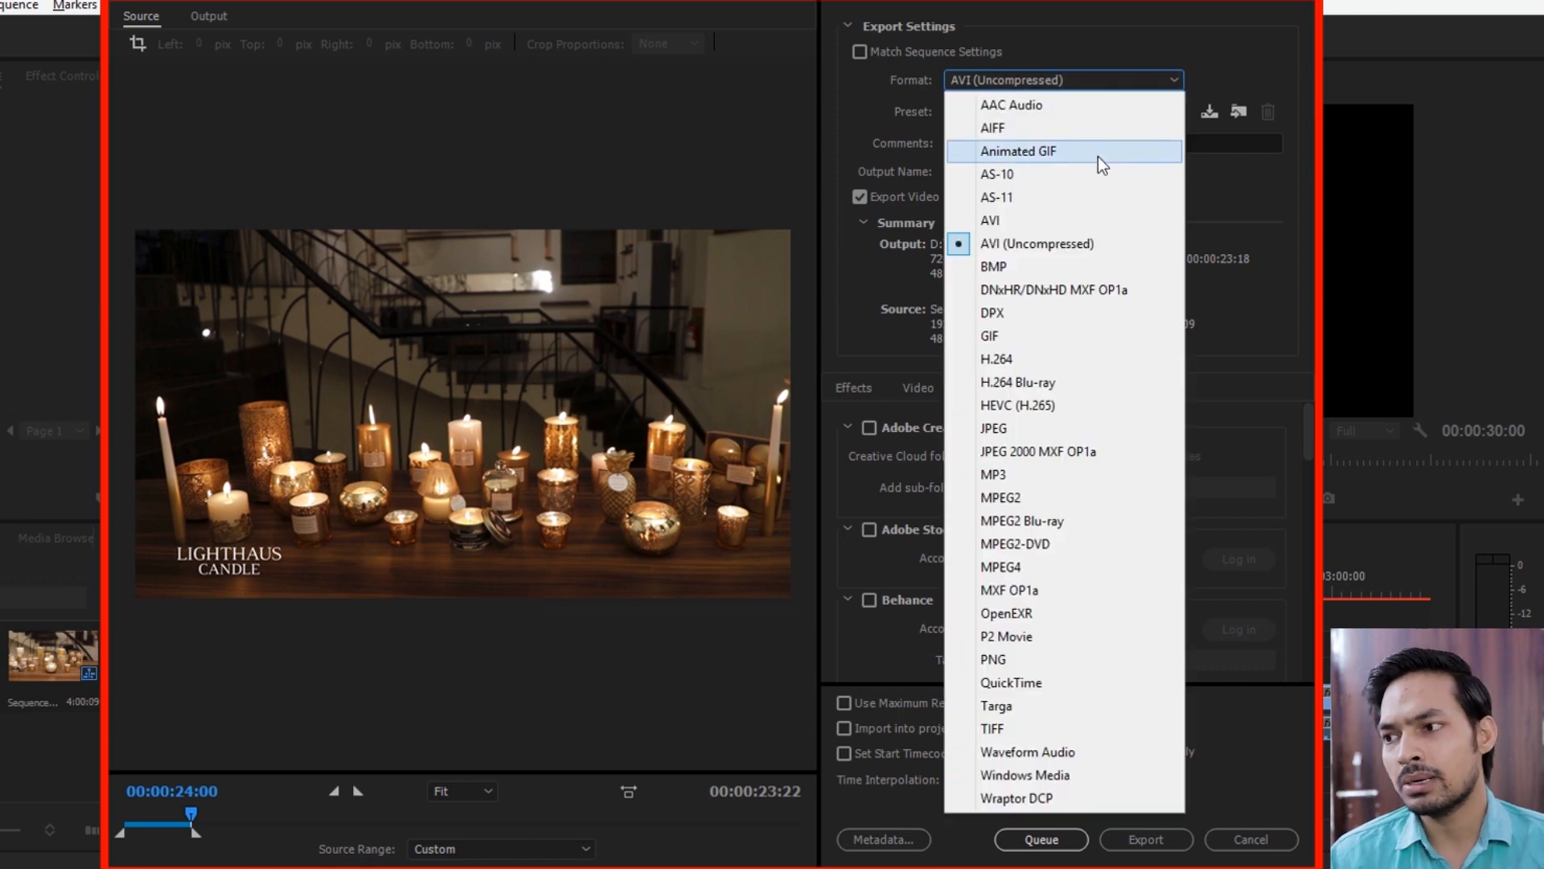
{"action": "left_click", "coordinate": [1077, 363]}
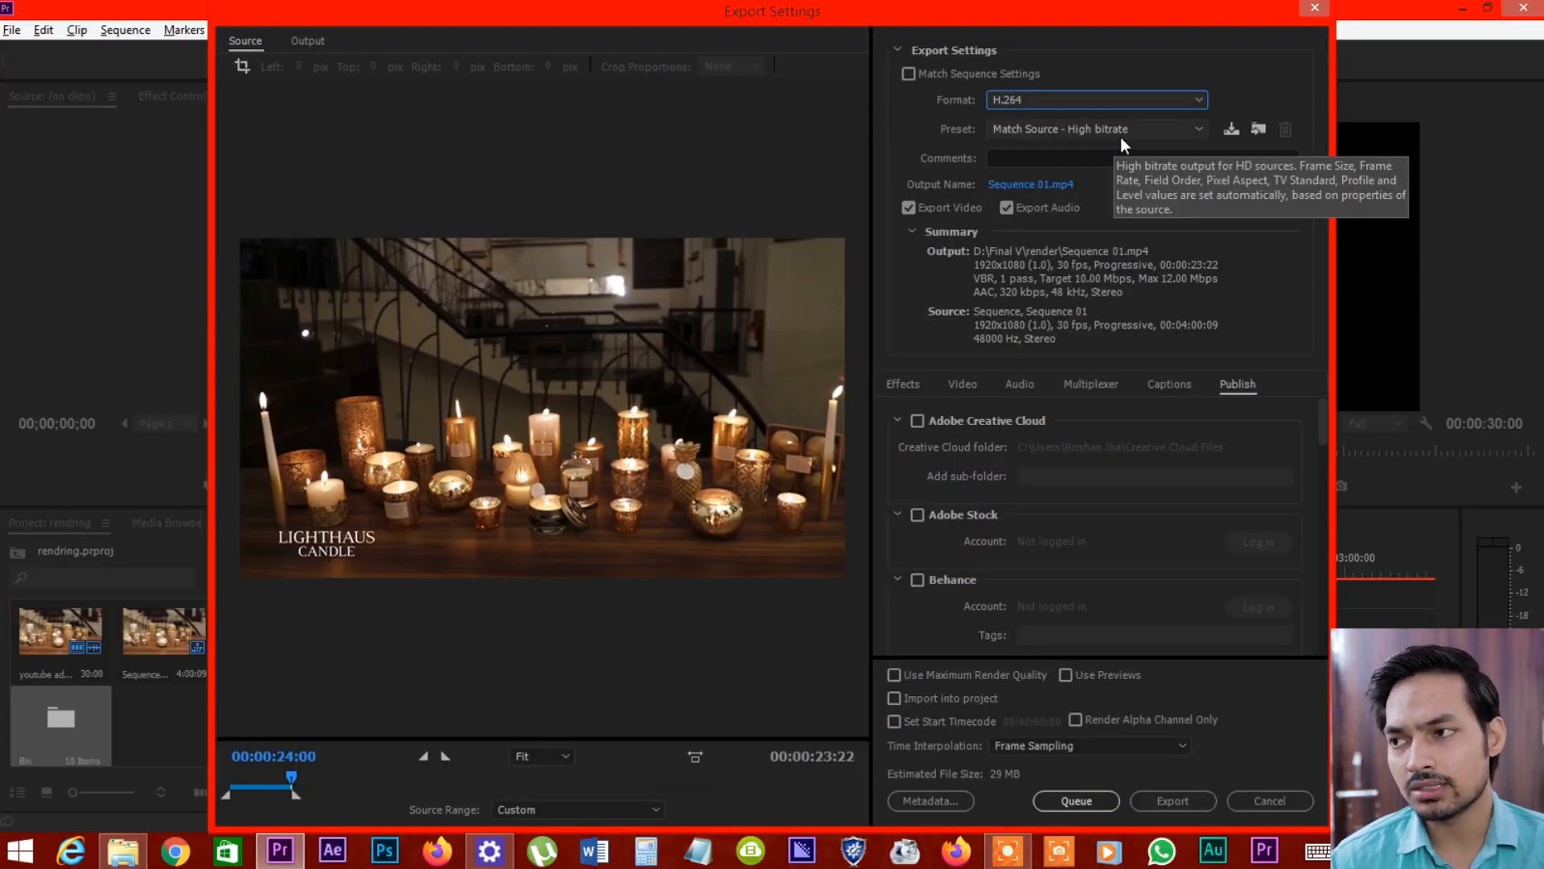
{"action": "left_click", "coordinate": [1121, 132]}
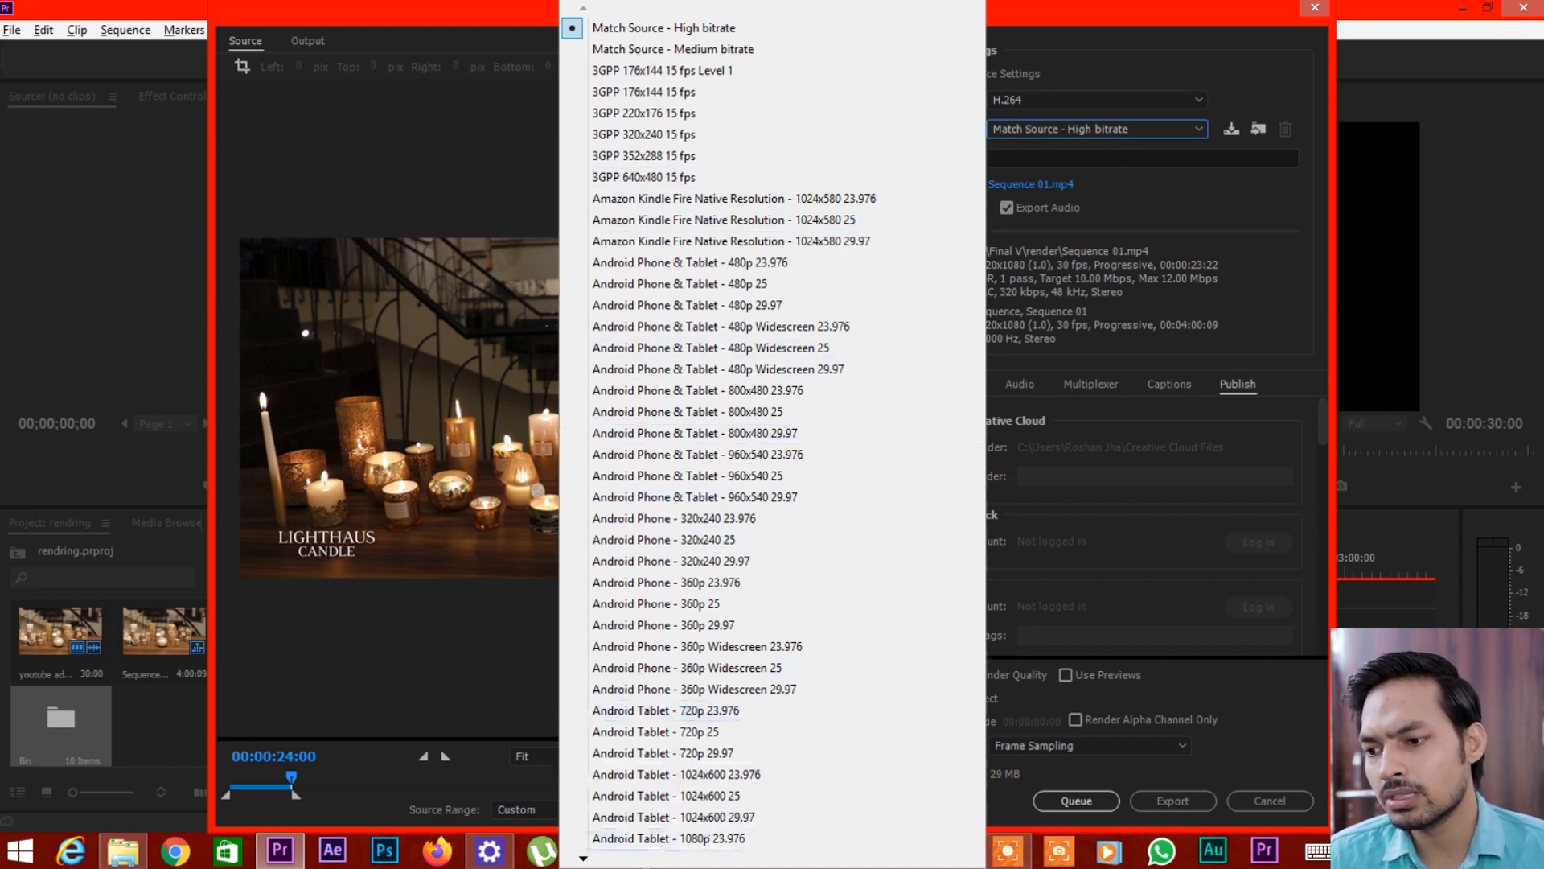
{"action": "mouse_move", "coordinate": [646, 861]}
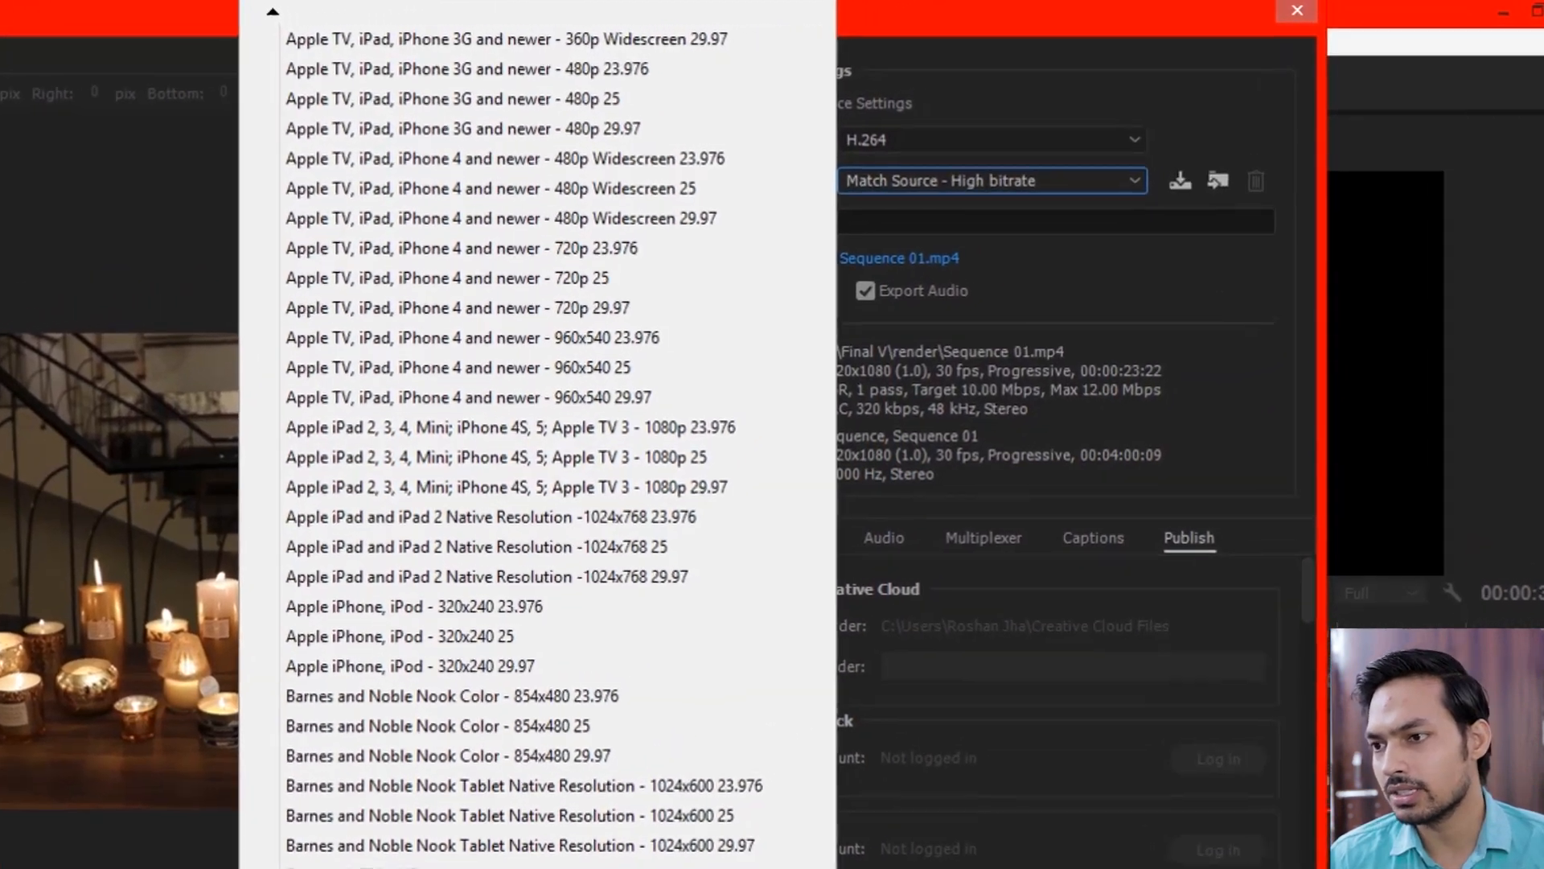
{"action": "left_click", "coordinate": [1077, 289]}
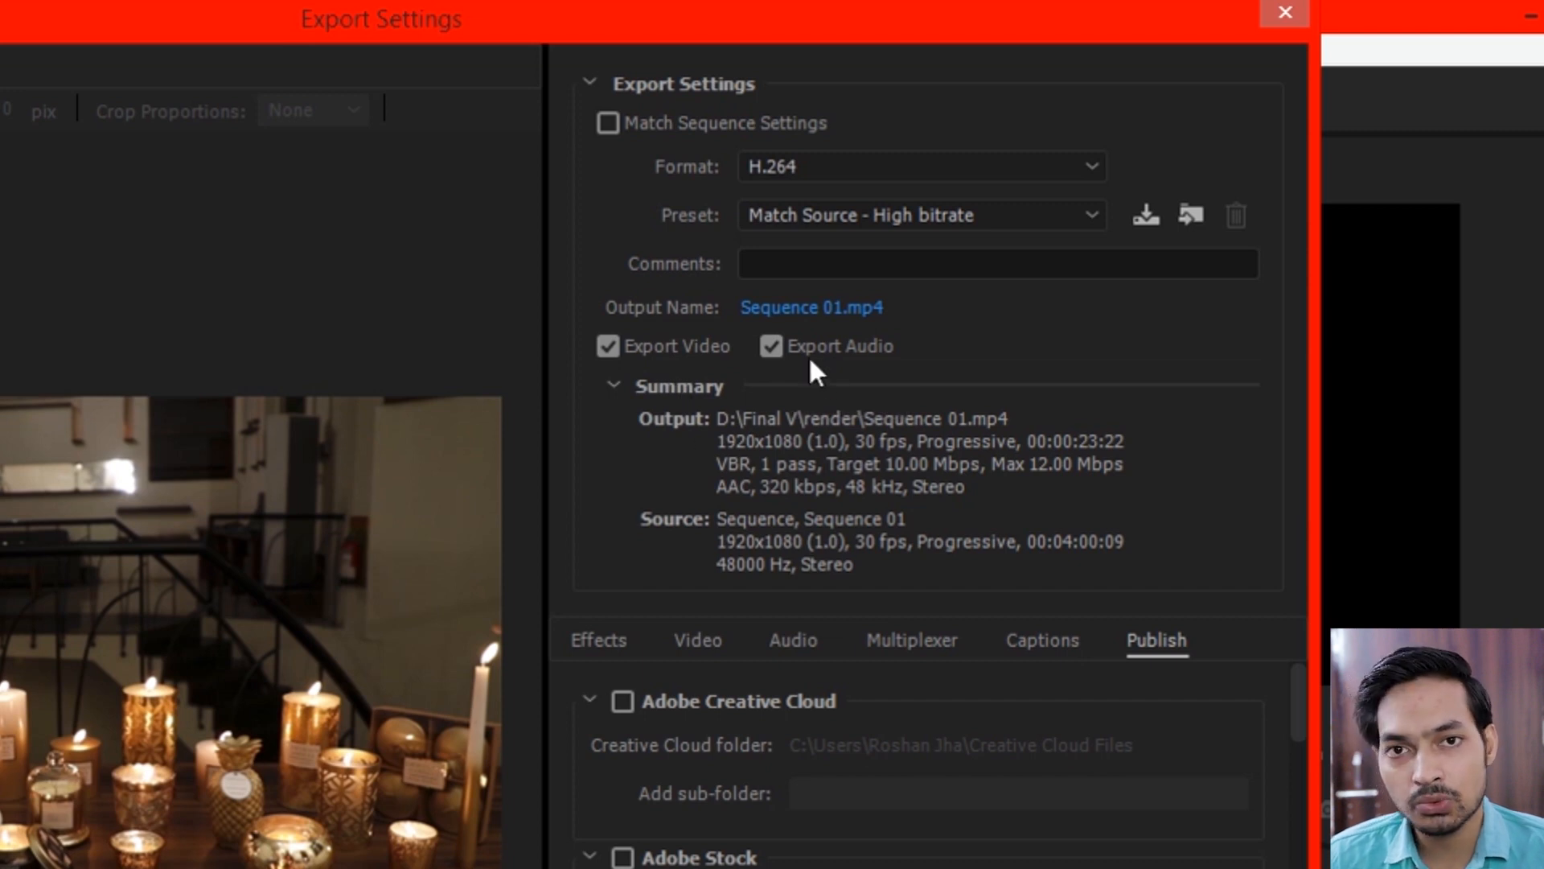
Try excluding the audio and the video from the export one at a time, re-enabling each.
{"action": "left_click", "coordinate": [772, 346]}
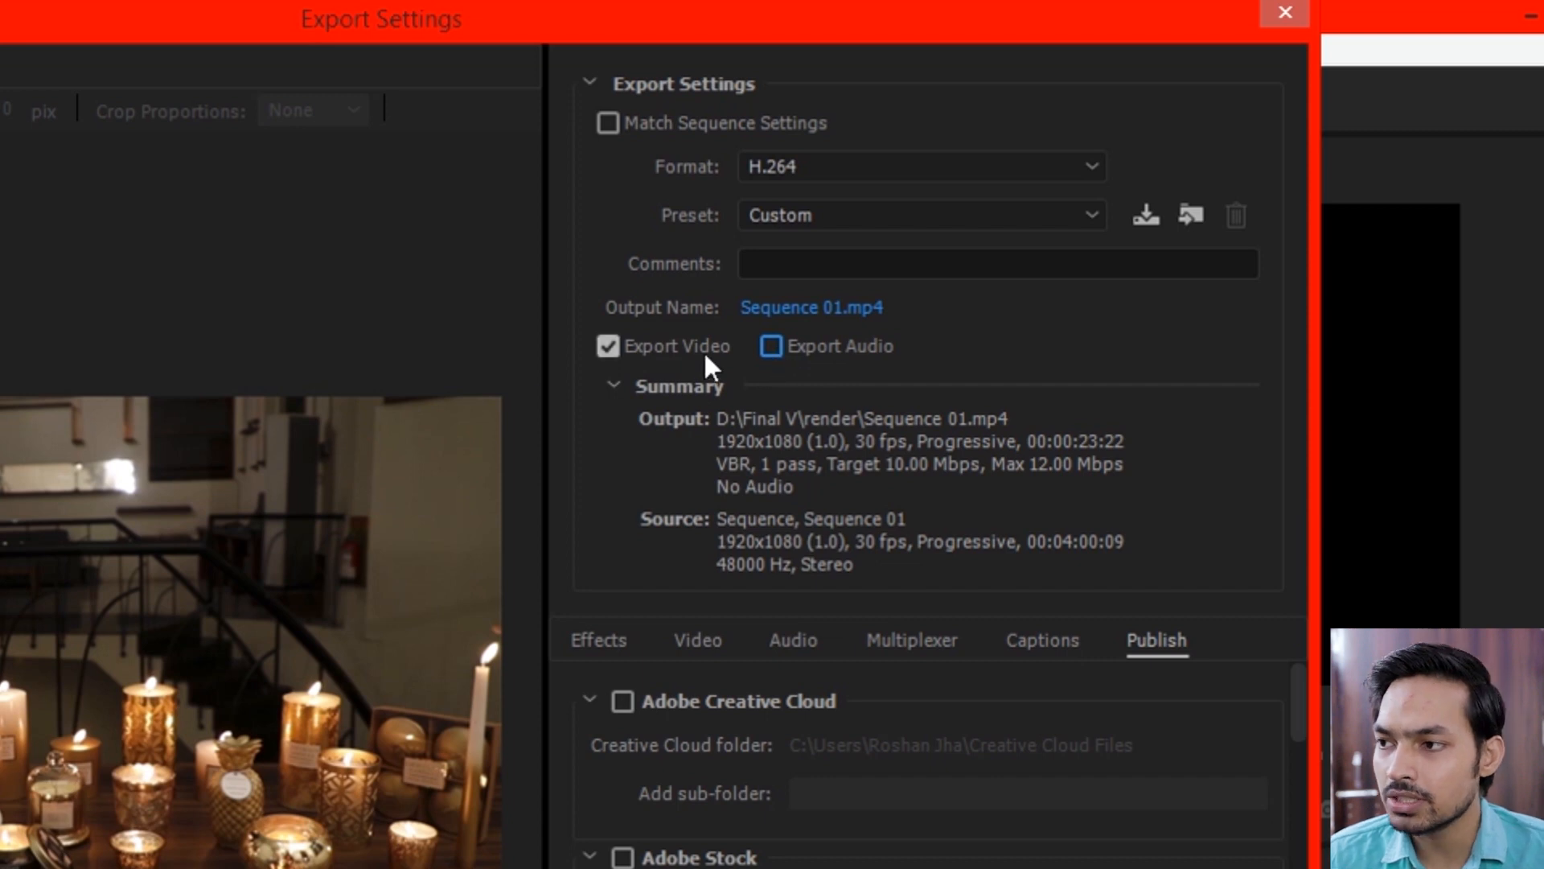
{"action": "left_click", "coordinate": [774, 343]}
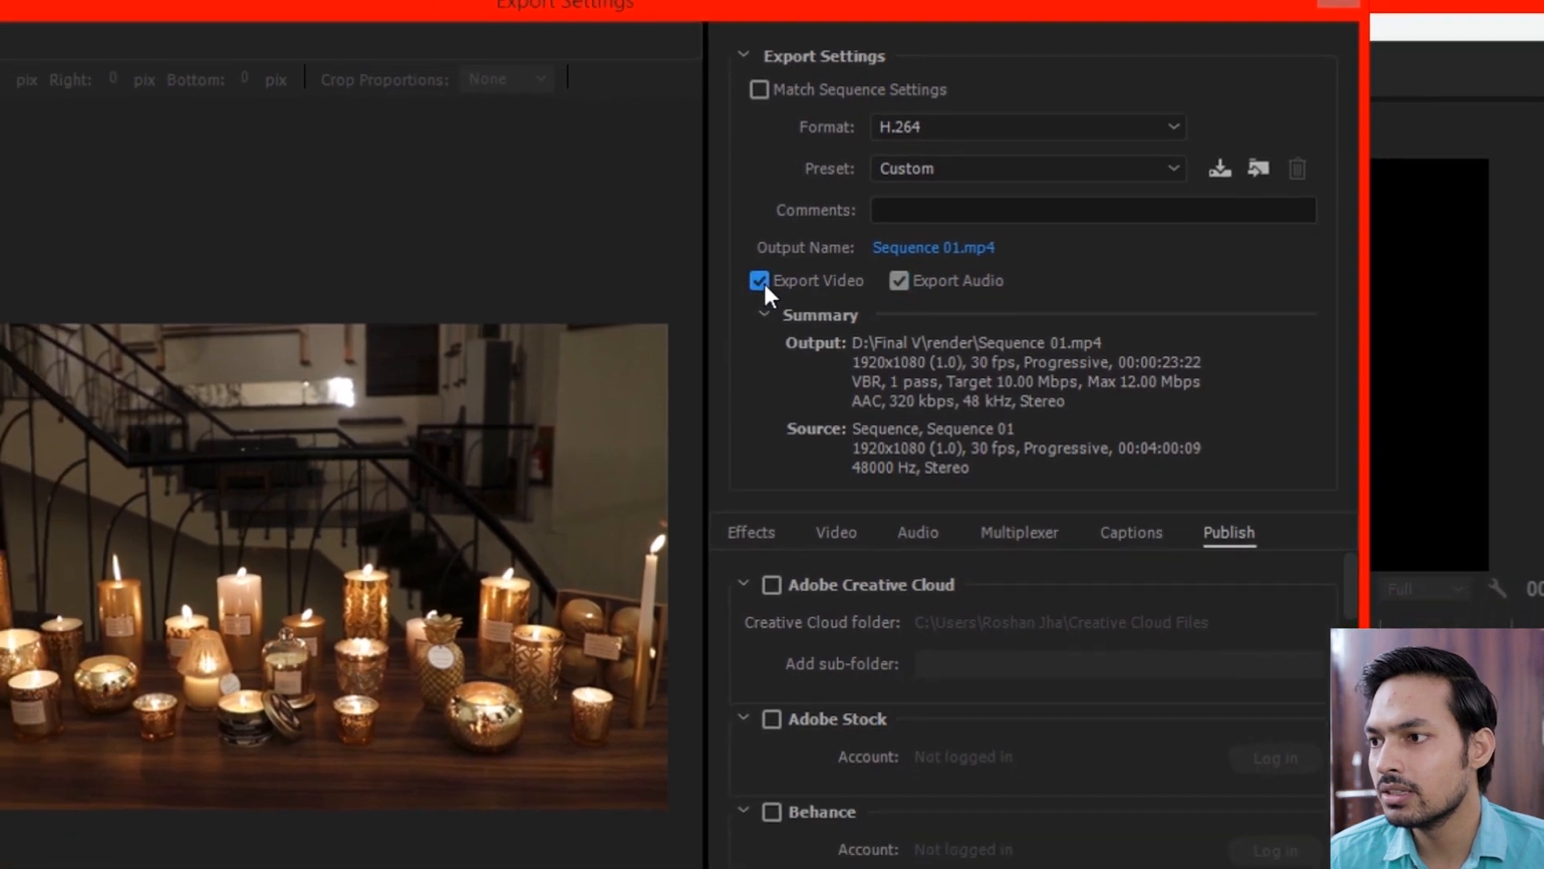
{"action": "left_click", "coordinate": [608, 346]}
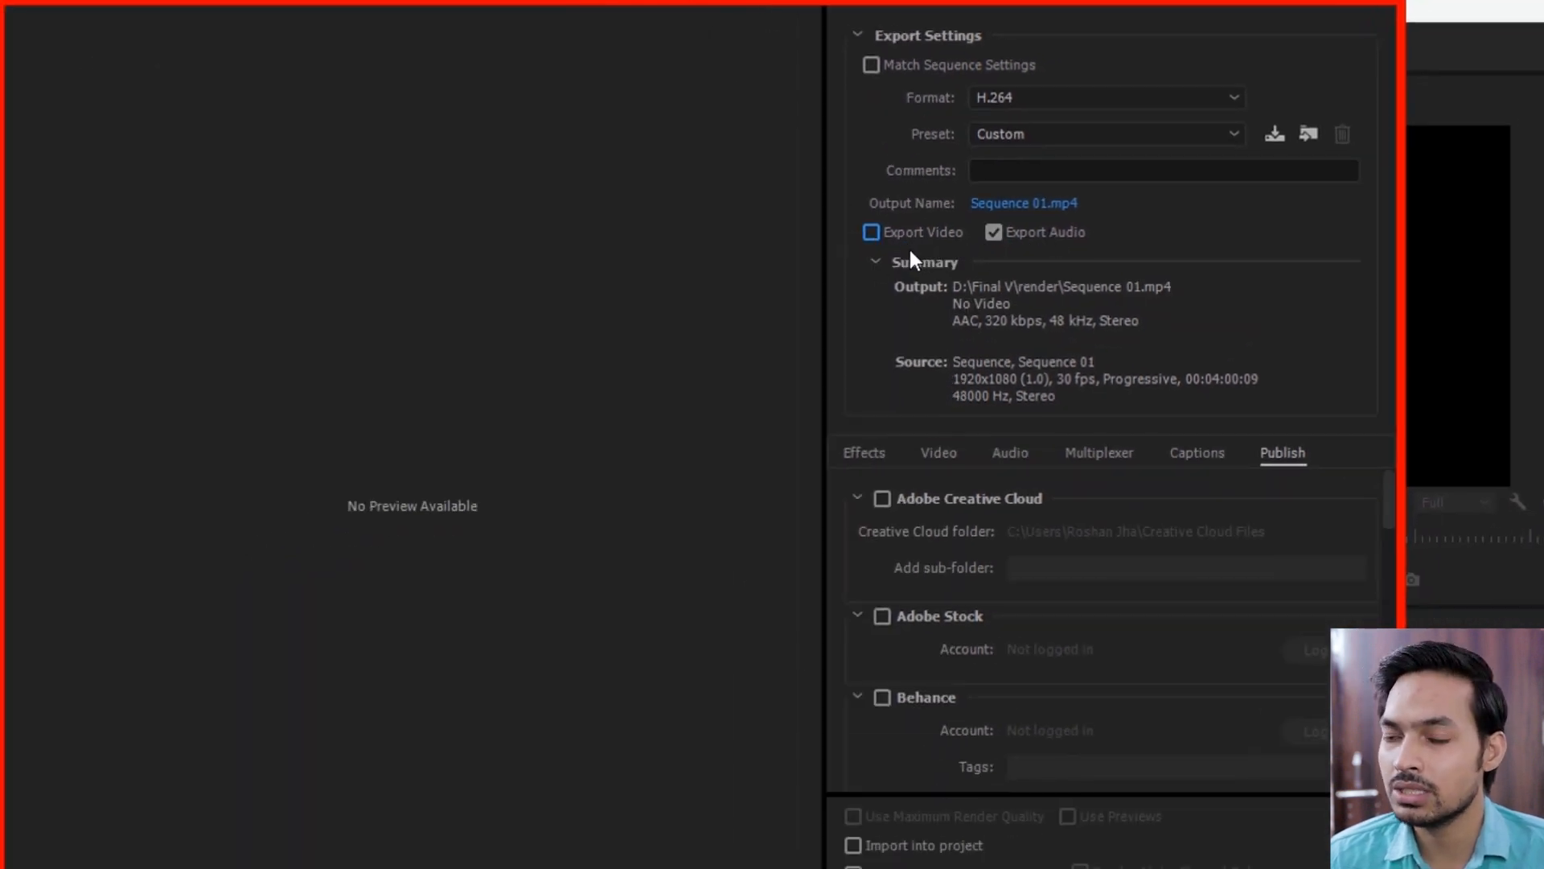
{"action": "left_click", "coordinate": [885, 228]}
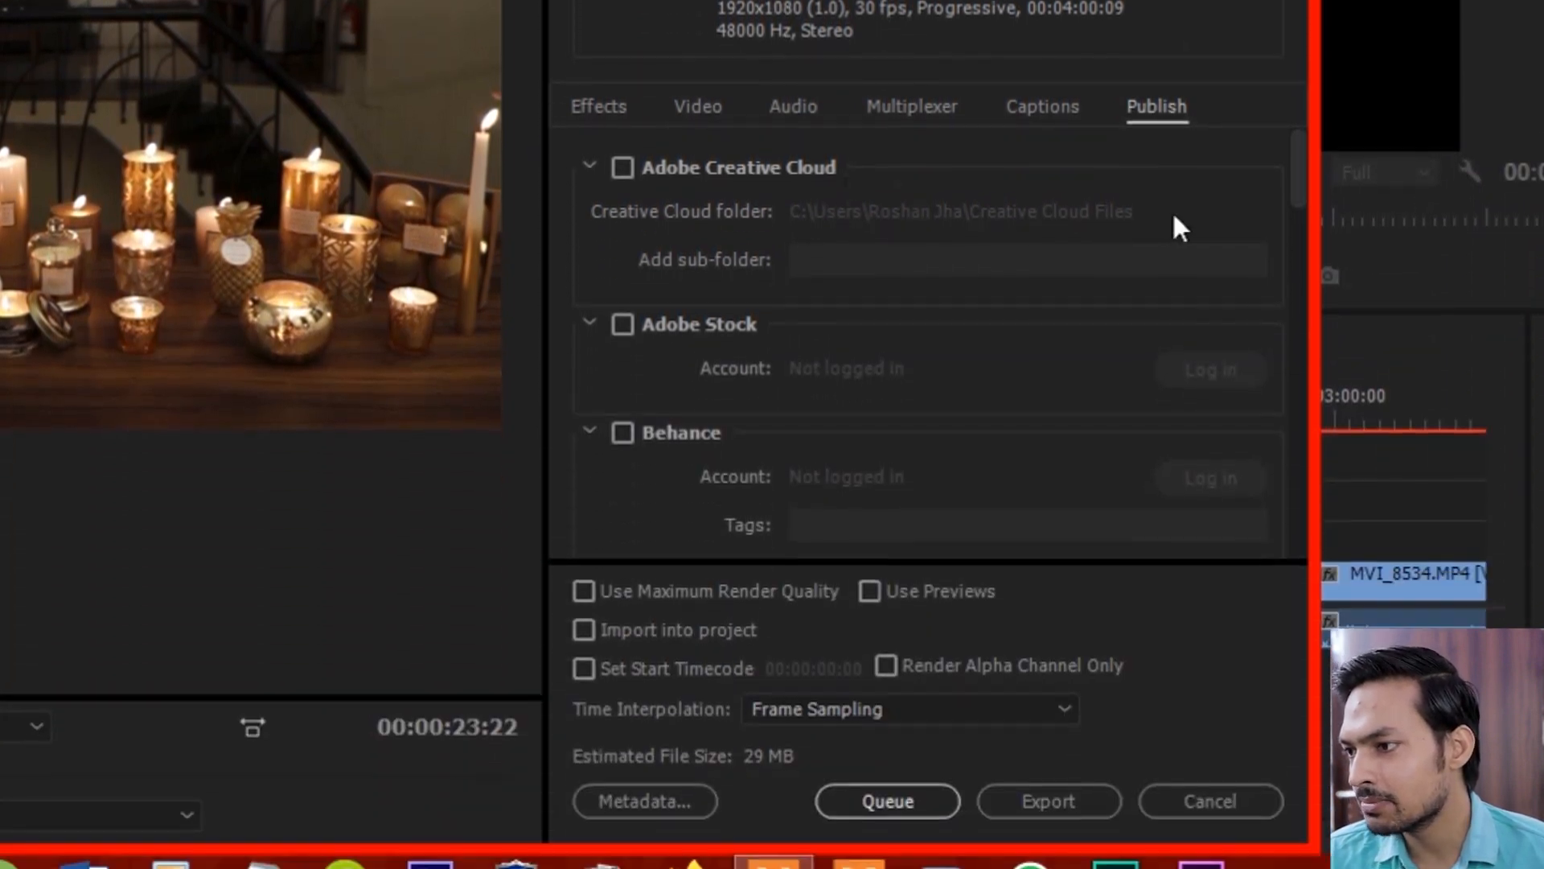
Review the video settings, unlock the frame size from the source and set the output to 1,280 x 720.
{"action": "left_click", "coordinate": [699, 333]}
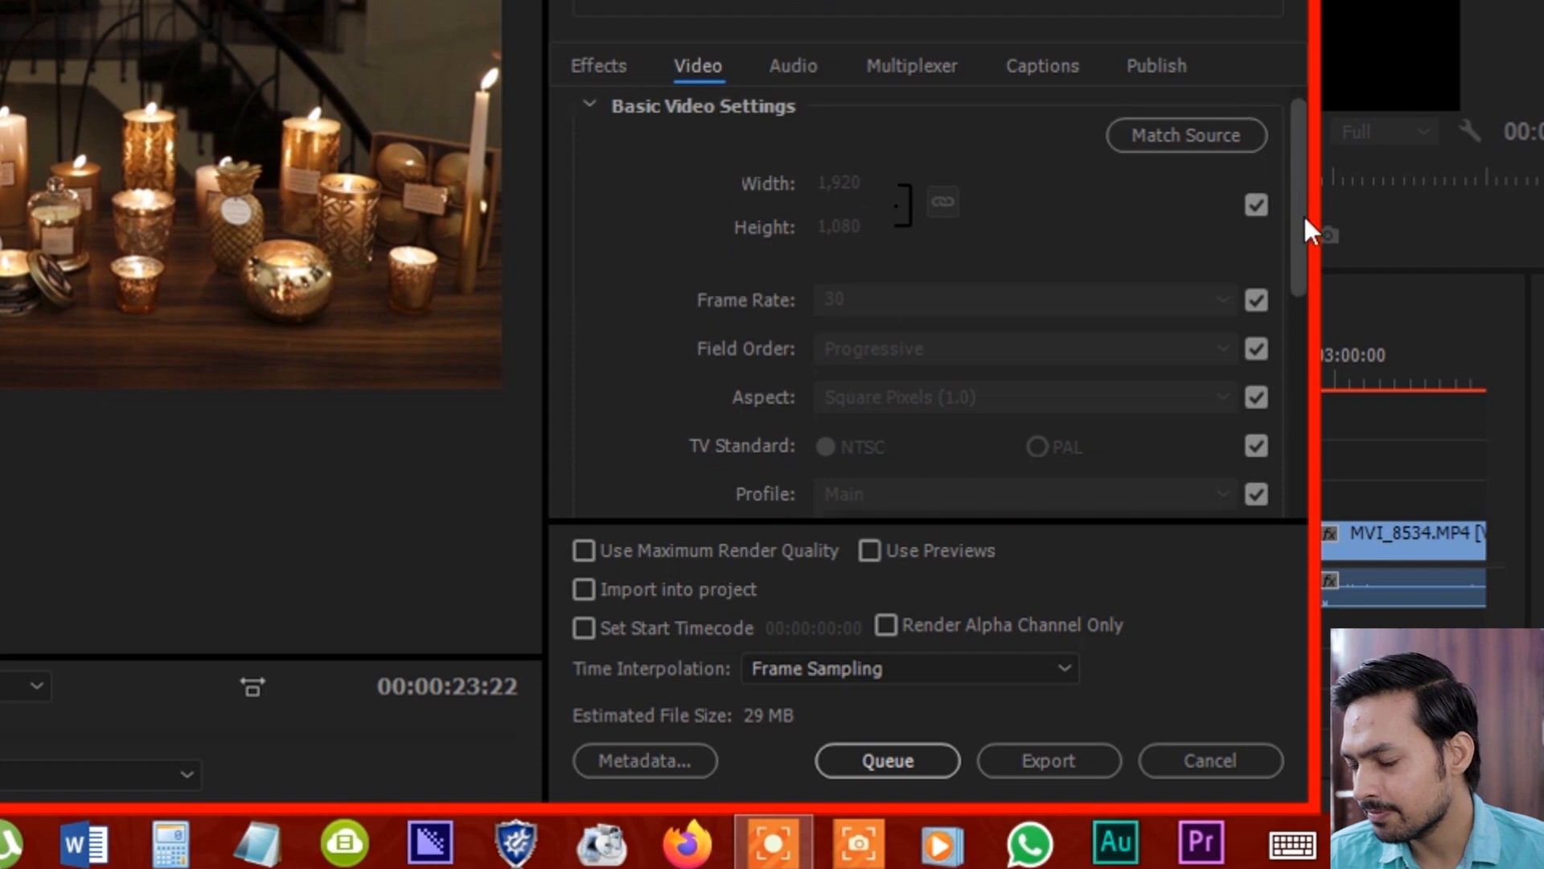
{"action": "left_click_drag", "start_coordinate": [1302, 227], "coordinate": [1308, 451]}
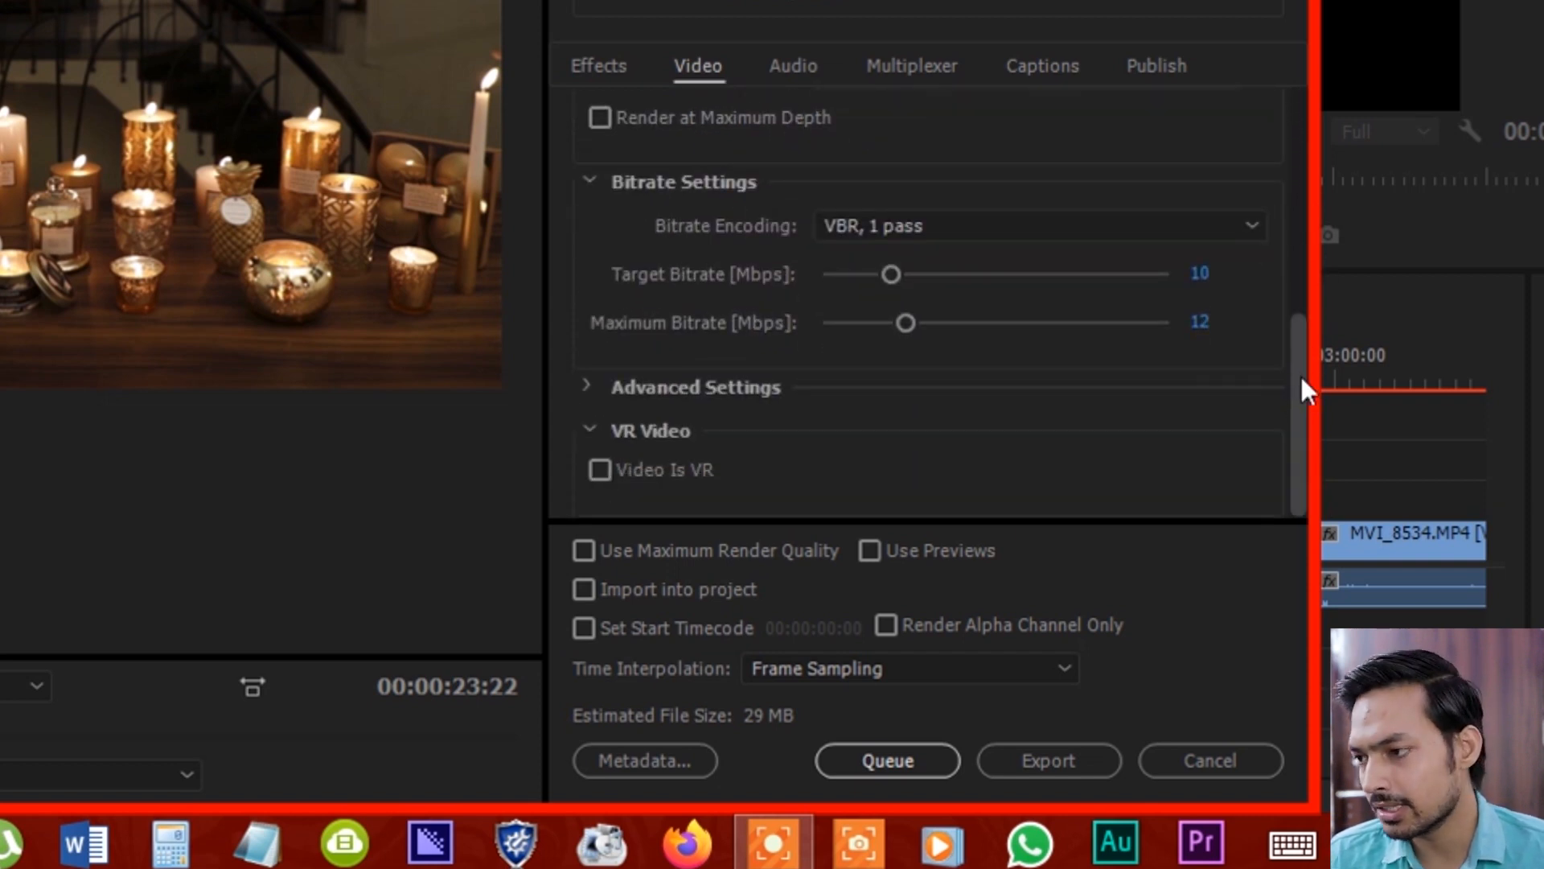
{"action": "left_click_drag", "start_coordinate": [1300, 373], "coordinate": [1320, 200]}
{"action": "scroll", "coordinate": [807, 224], "scroll_direction": "up", "scroll_amount": 2}
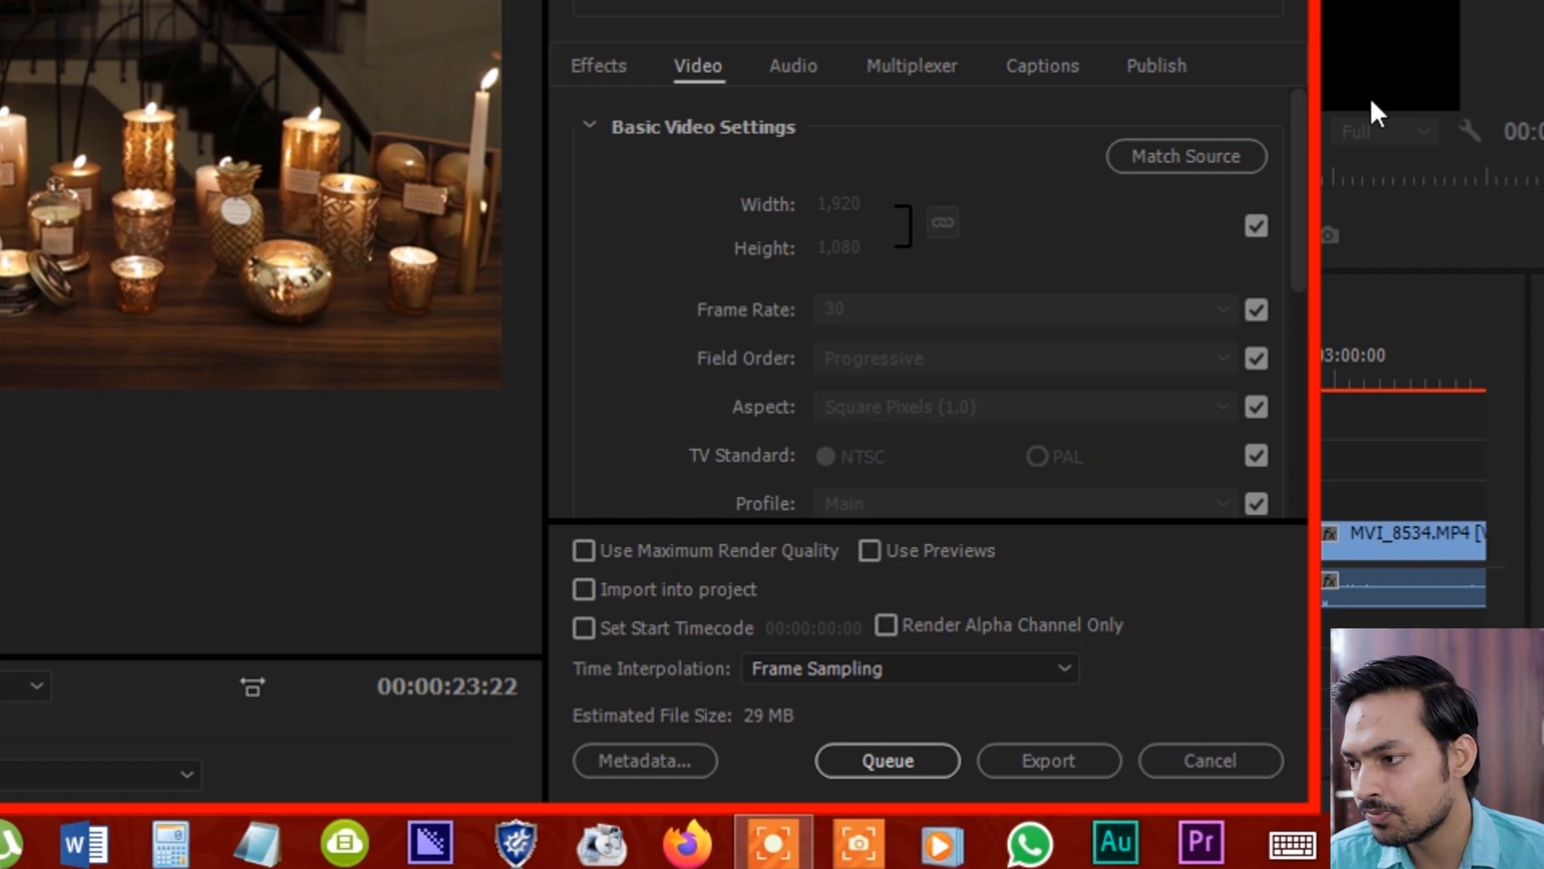
{"action": "left_click_drag", "start_coordinate": [1299, 172], "coordinate": [1300, 196]}
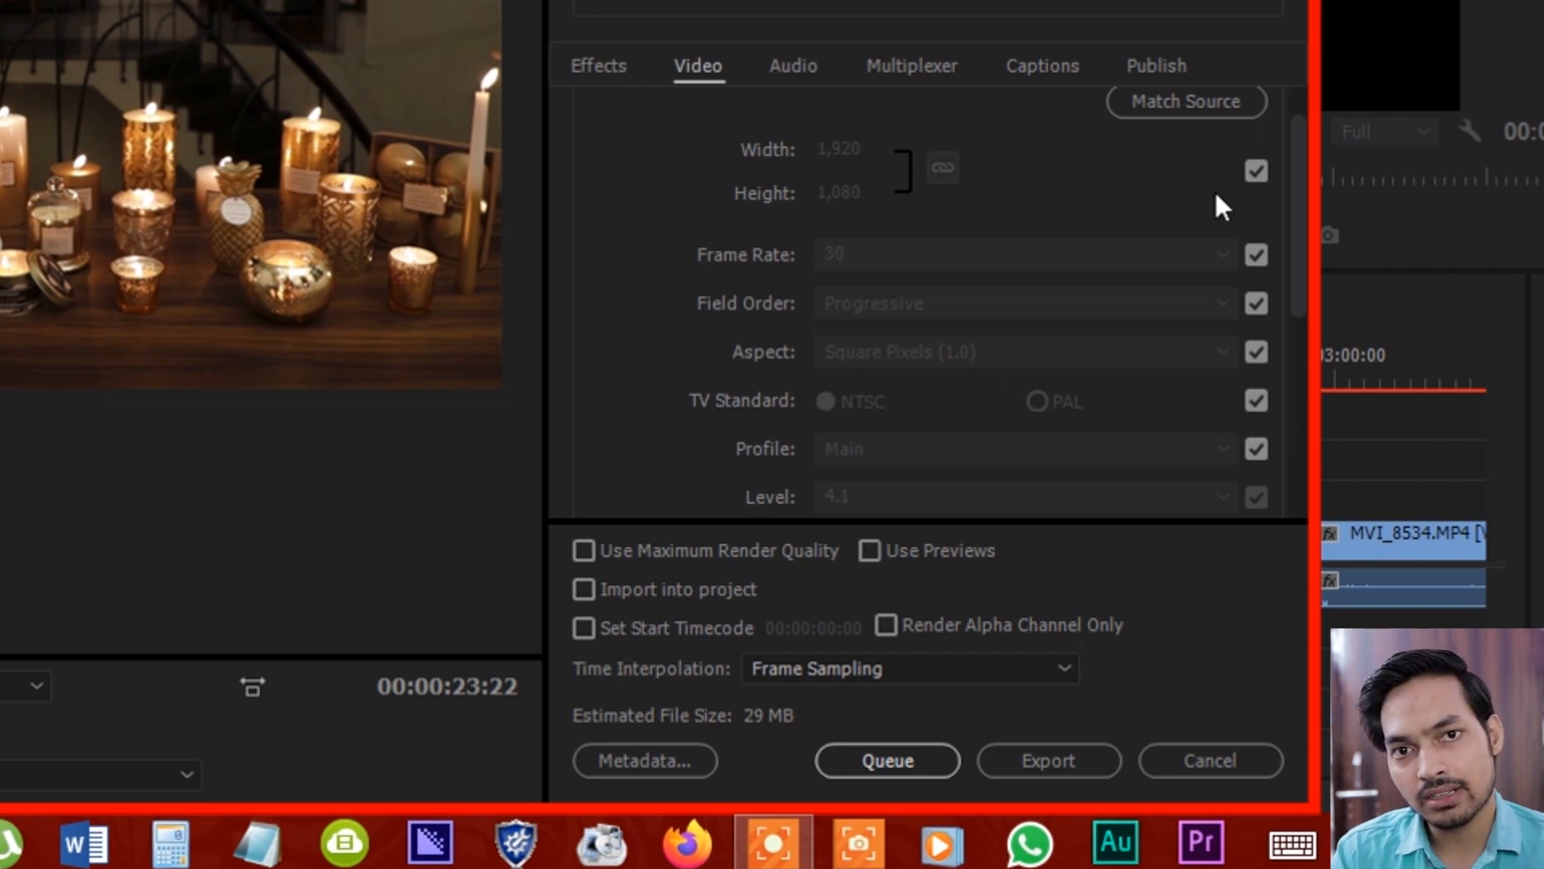
{"action": "left_click", "coordinate": [1254, 171]}
{"action": "left_click", "coordinate": [842, 191]}
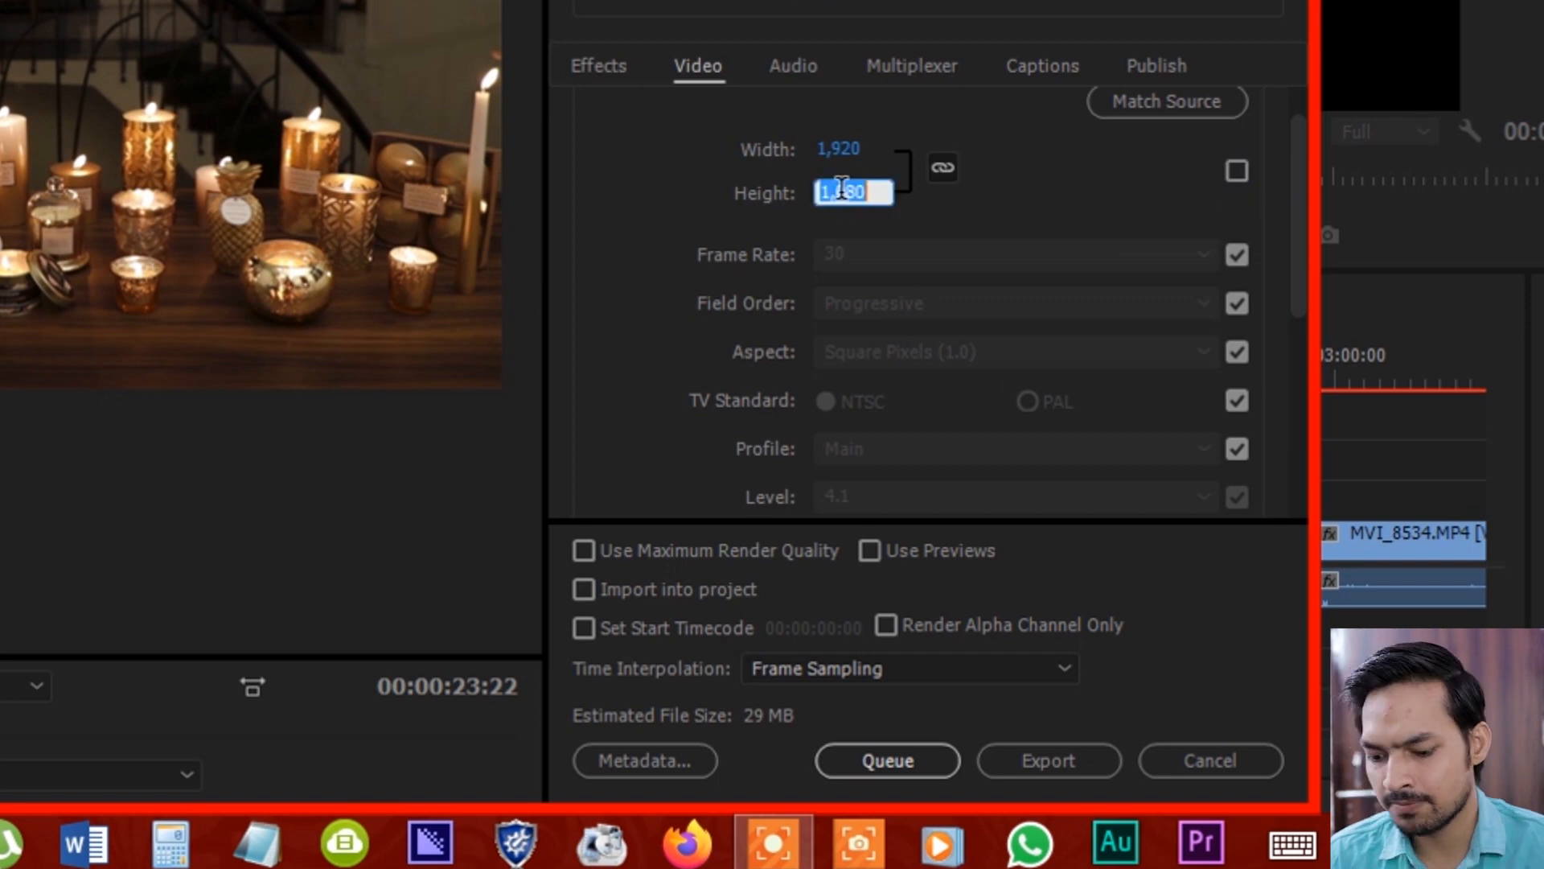
{"action": "type", "text": "720"}
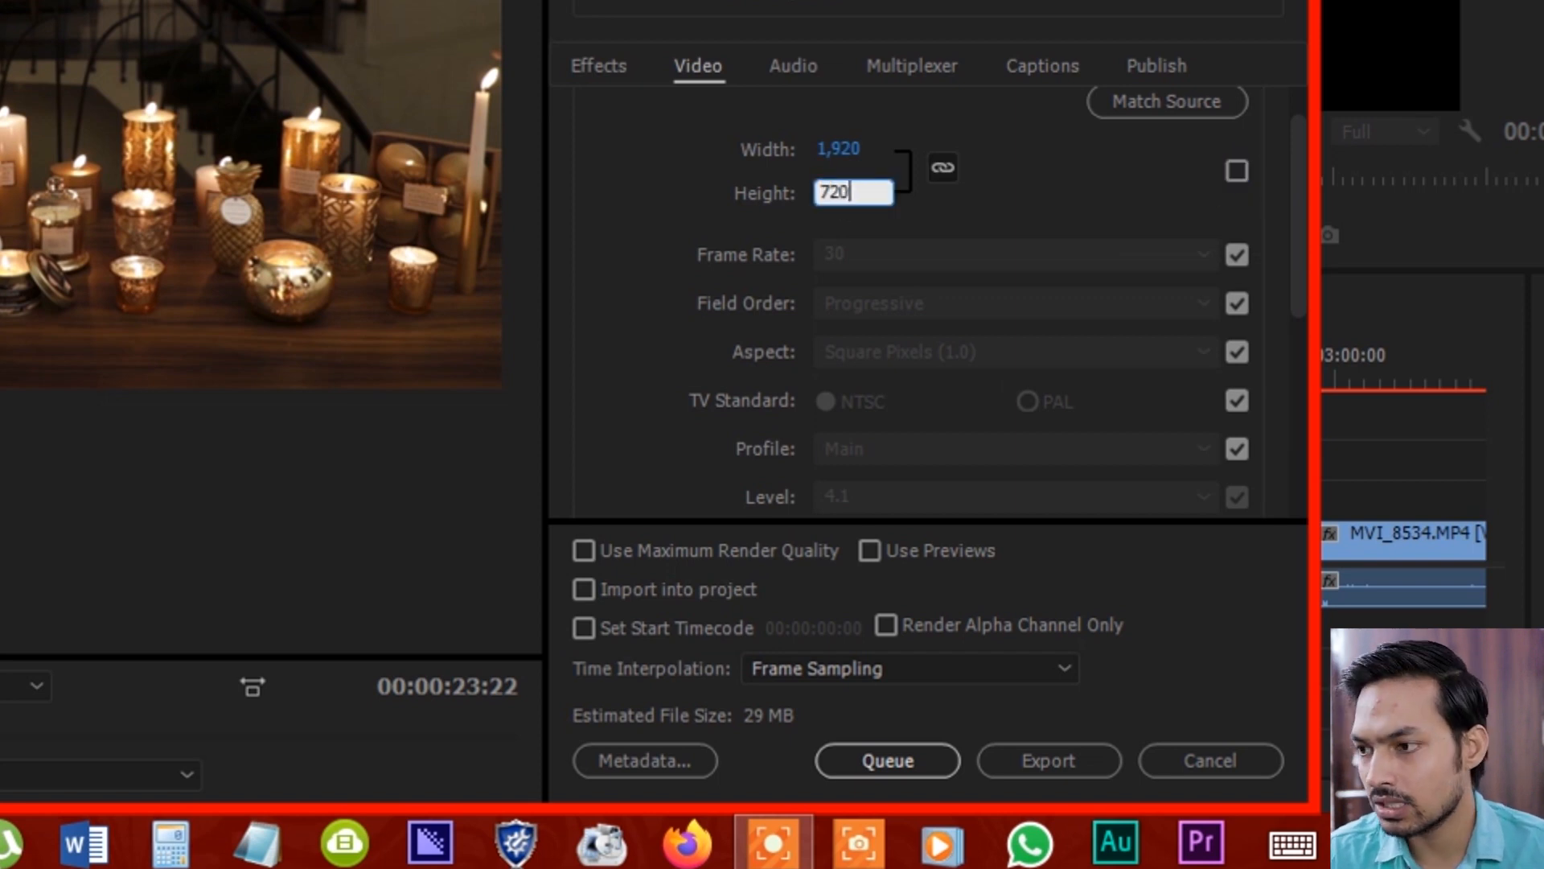
{"action": "left_click", "coordinate": [1024, 181]}
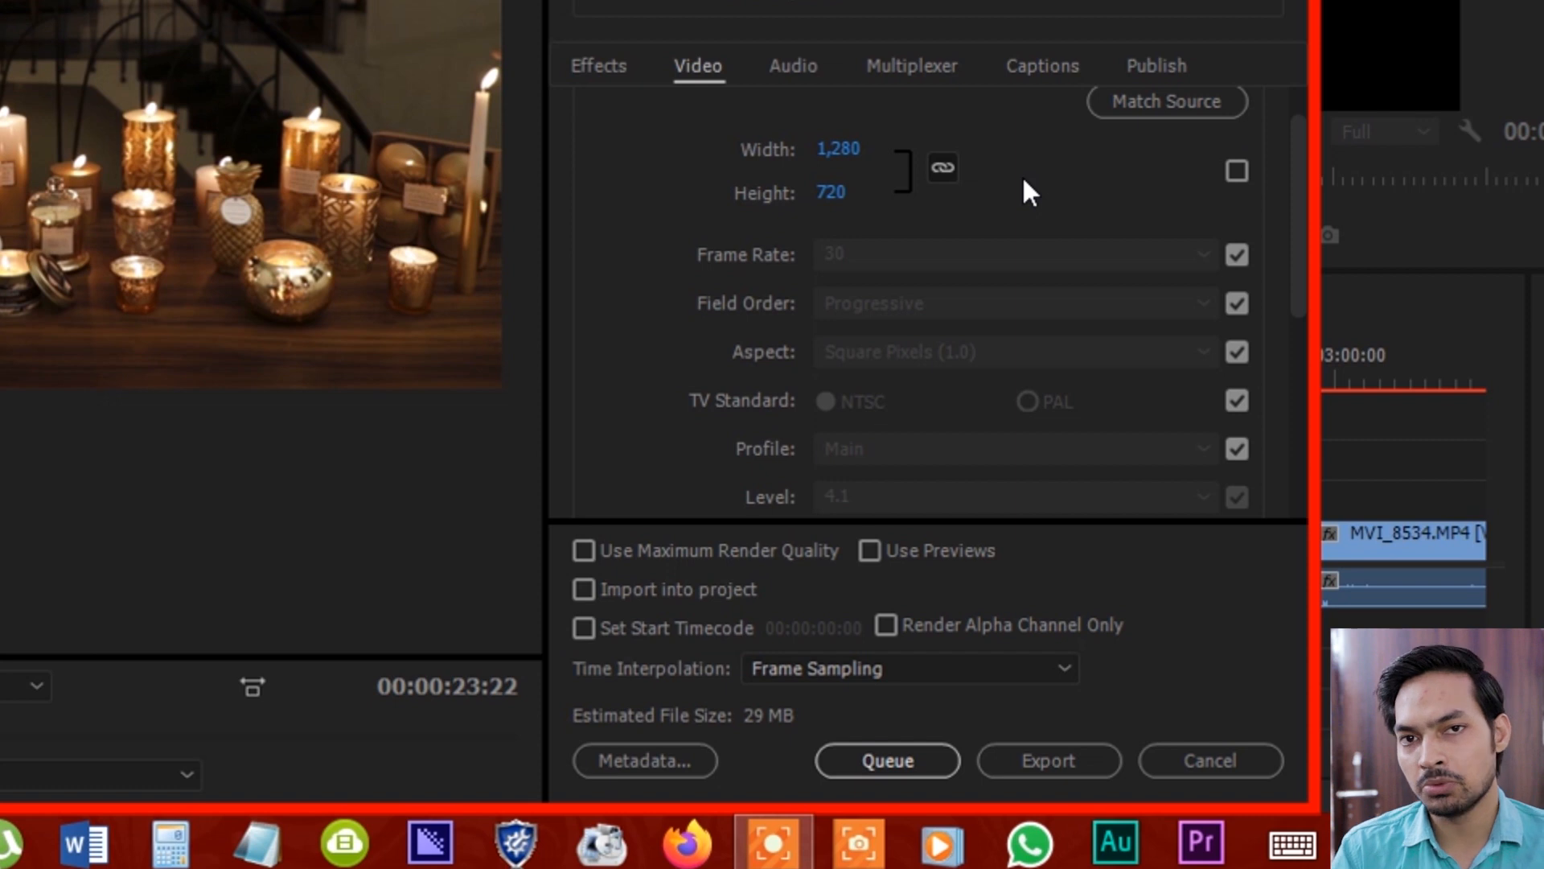
Set the output frame height to 1,080 with the proportional width of 1,920.
{"action": "left_click", "coordinate": [833, 200]}
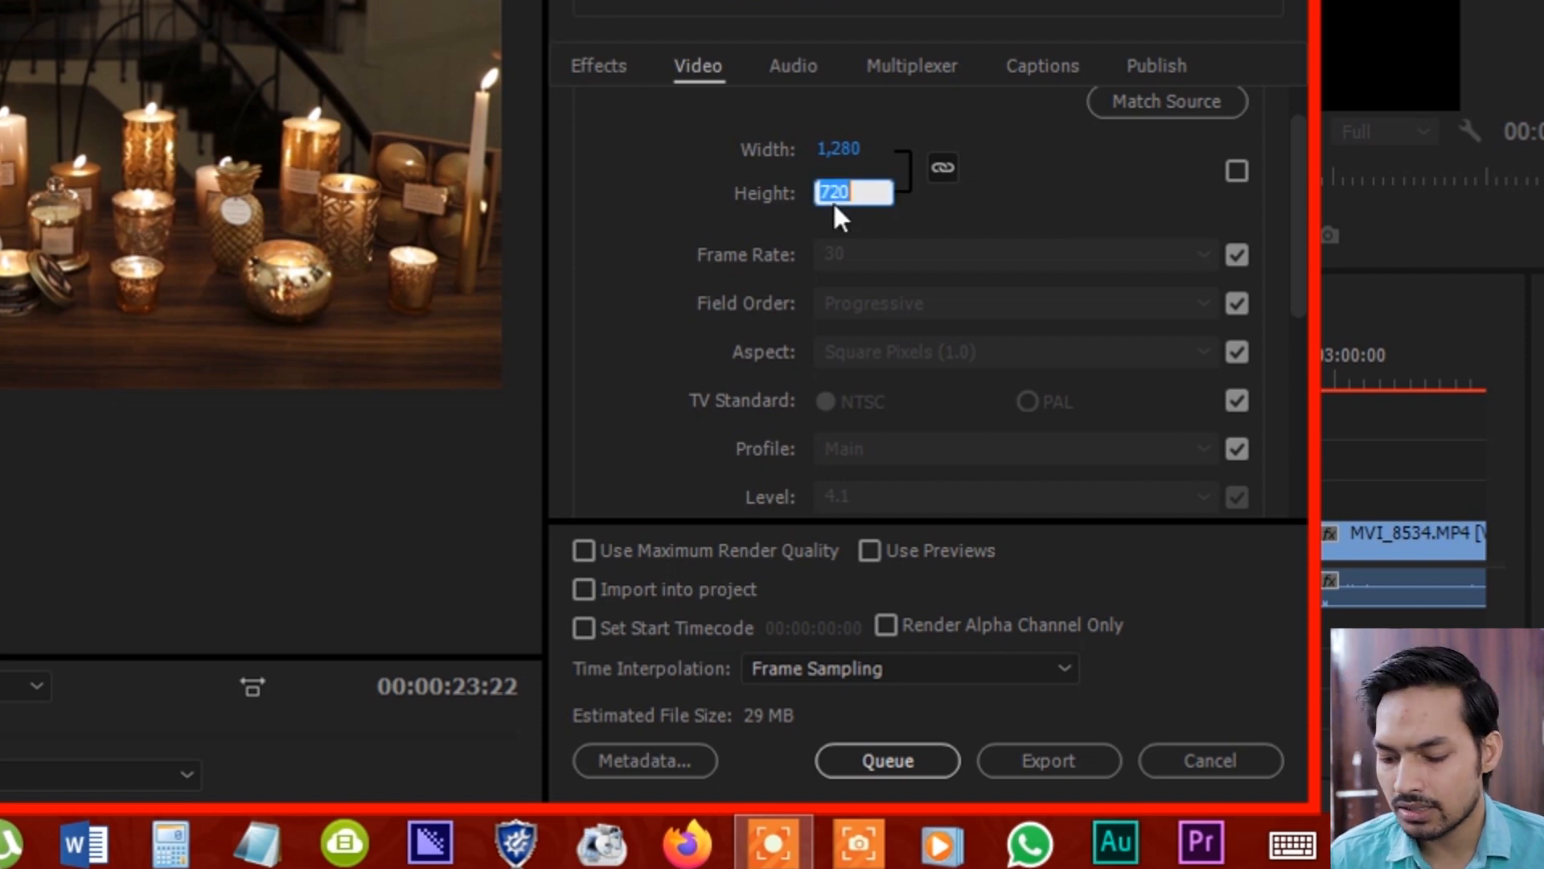
{"action": "type", "text": "1080"}
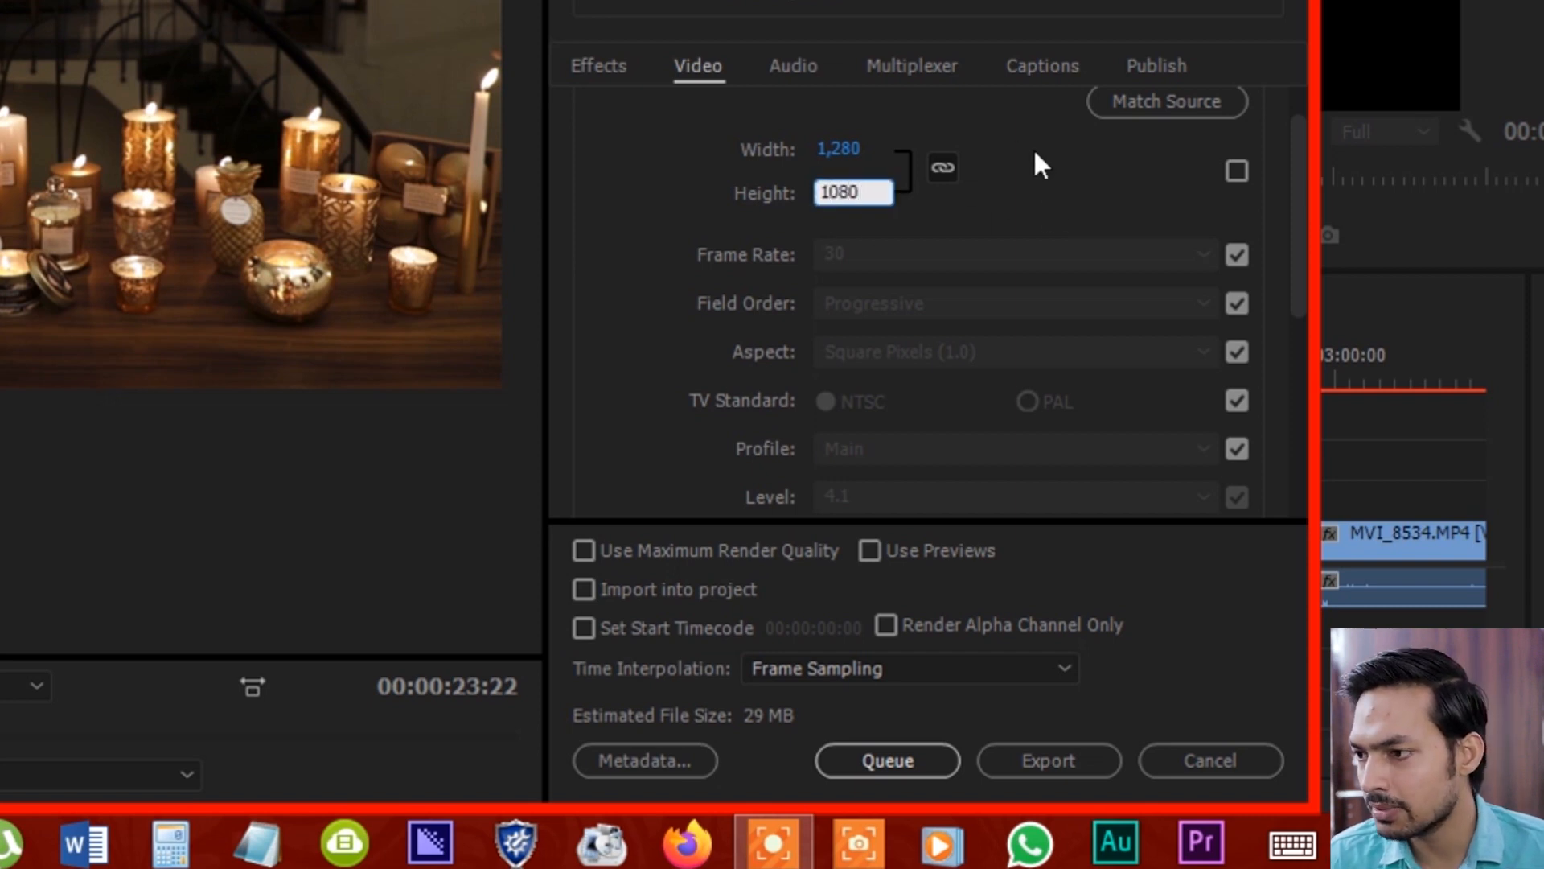
{"action": "key", "text": "Return"}
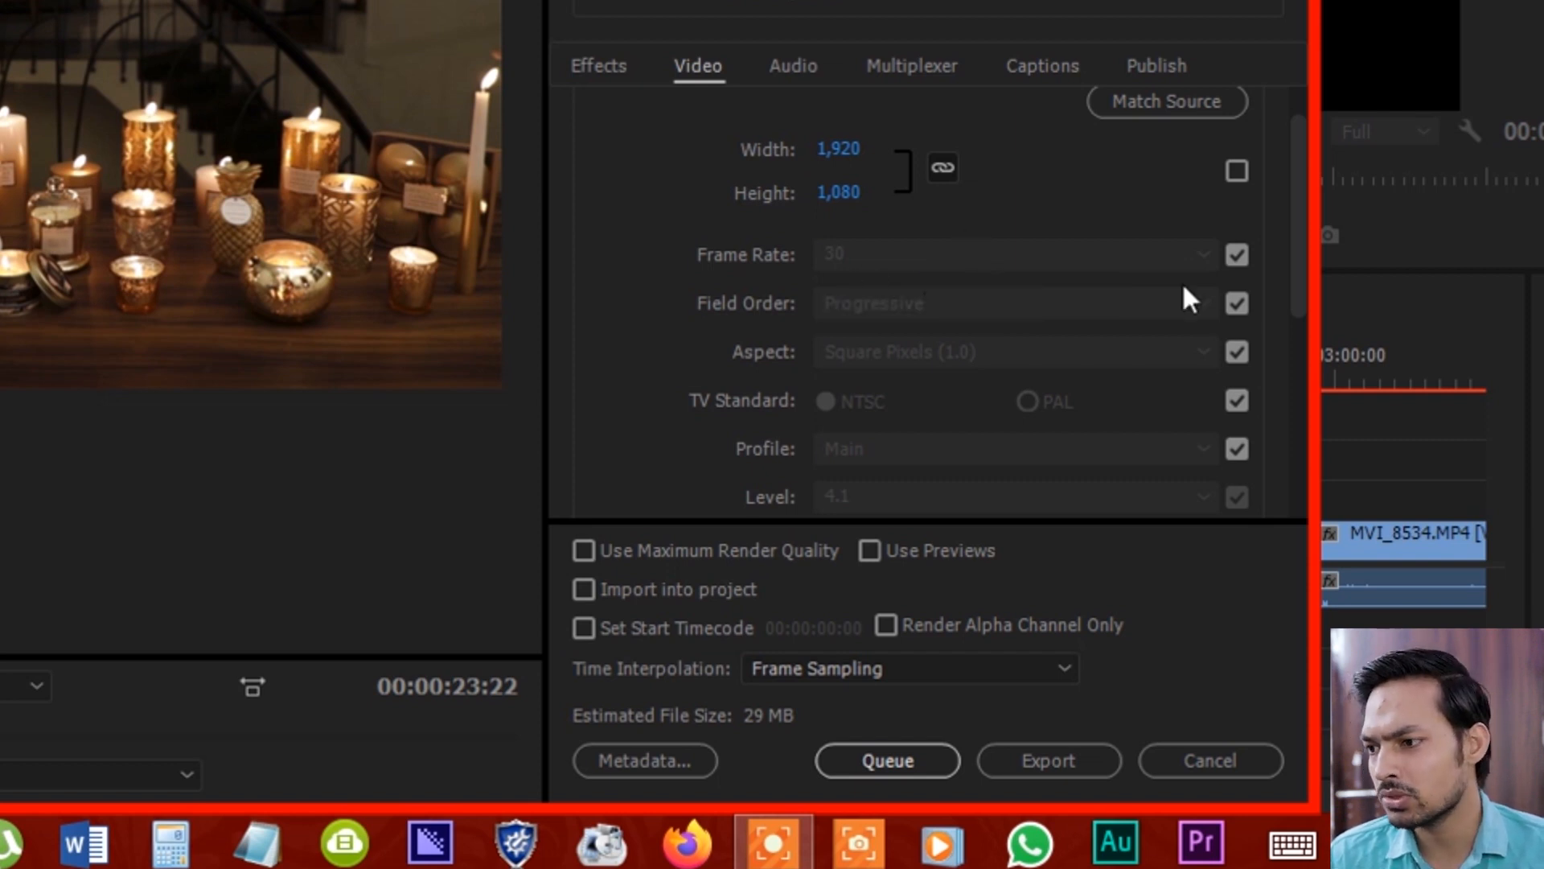
Turn on Render at Maximum Depth for the video and try CBR bitrate encoding.
{"action": "left_click_drag", "start_coordinate": [1296, 235], "coordinate": [1301, 341]}
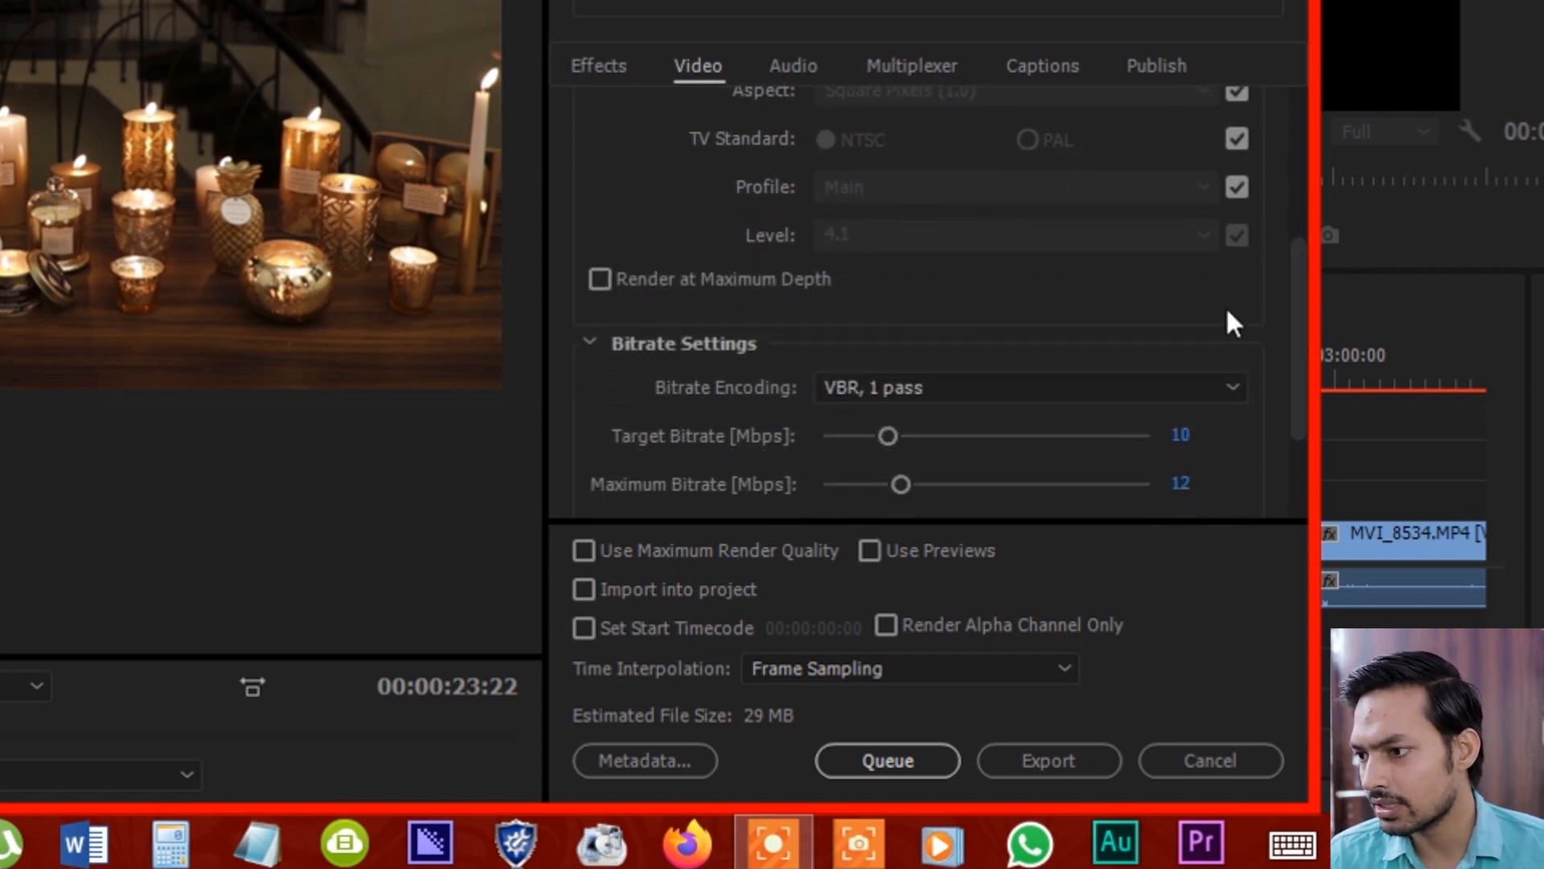
{"action": "scroll", "coordinate": [876, 228], "scroll_direction": "up", "scroll_amount": 5}
{"action": "scroll", "coordinate": [901, 322], "scroll_direction": "down", "scroll_amount": 6}
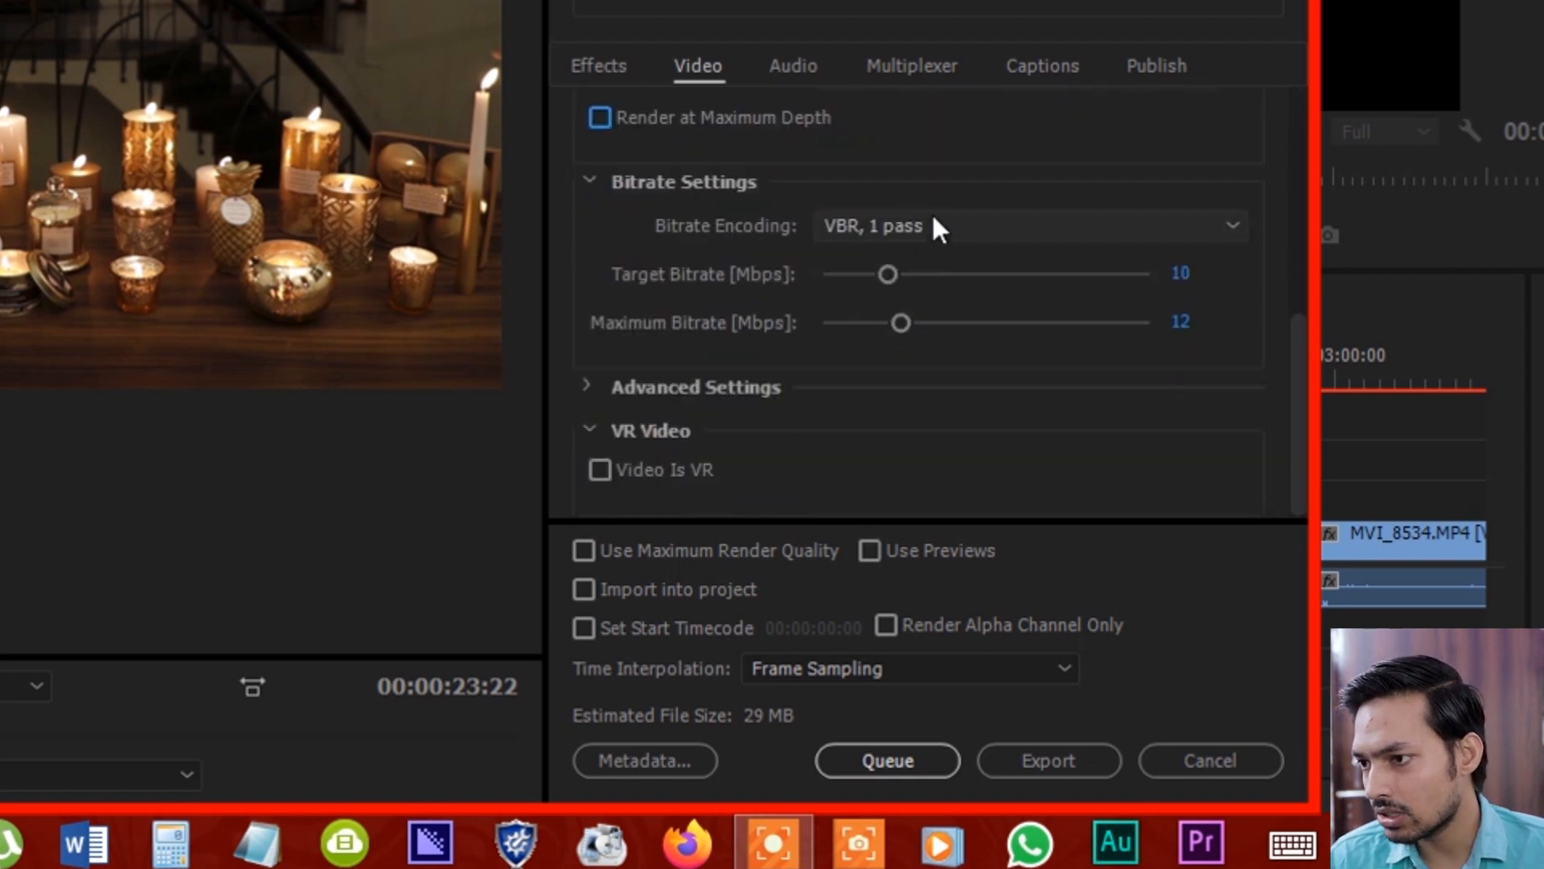
{"action": "scroll", "coordinate": [936, 227], "scroll_direction": "up", "scroll_amount": 1}
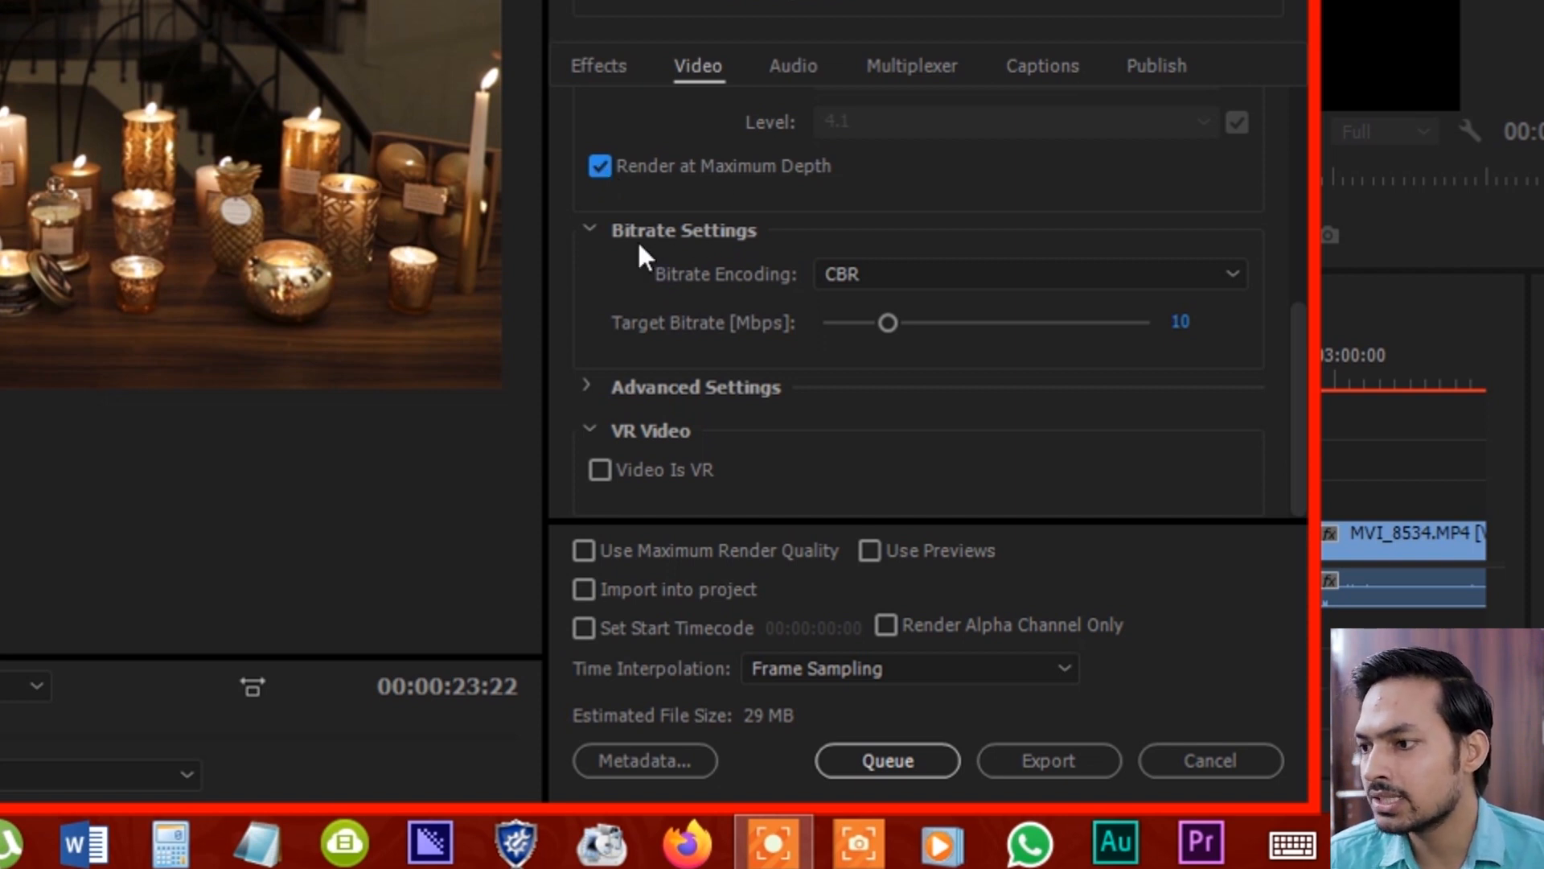
Set the bitrate encoding to VBR, 1 pass and lower the maximum bitrate to 10 Mbps.
{"action": "left_click", "coordinate": [1209, 273]}
{"action": "left_click", "coordinate": [1209, 298]}
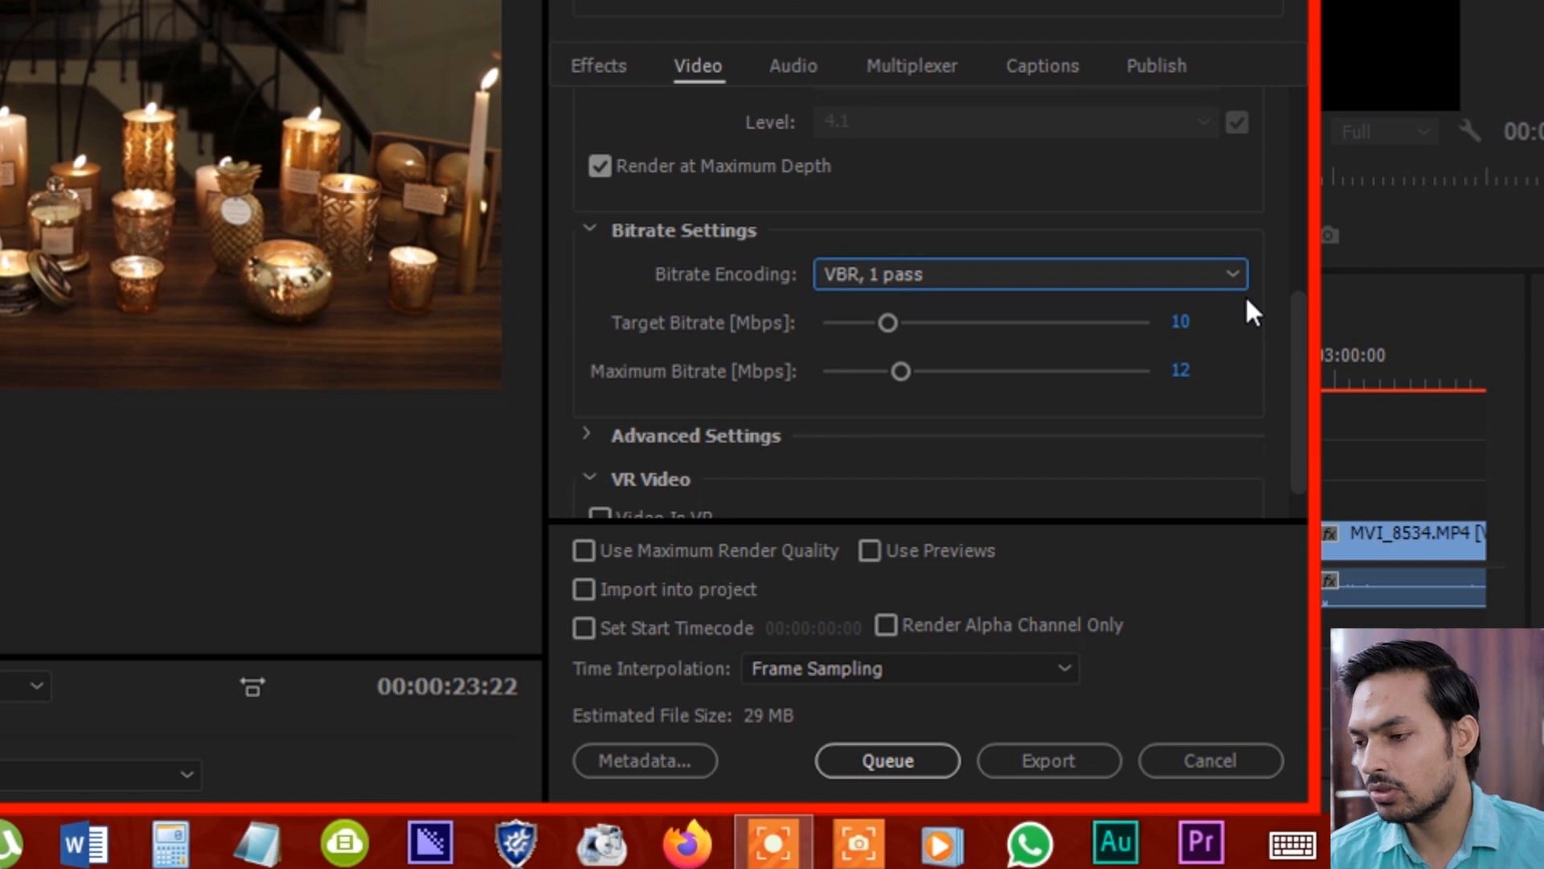
{"action": "scroll", "coordinate": [724, 322], "scroll_direction": "down", "scroll_amount": 1}
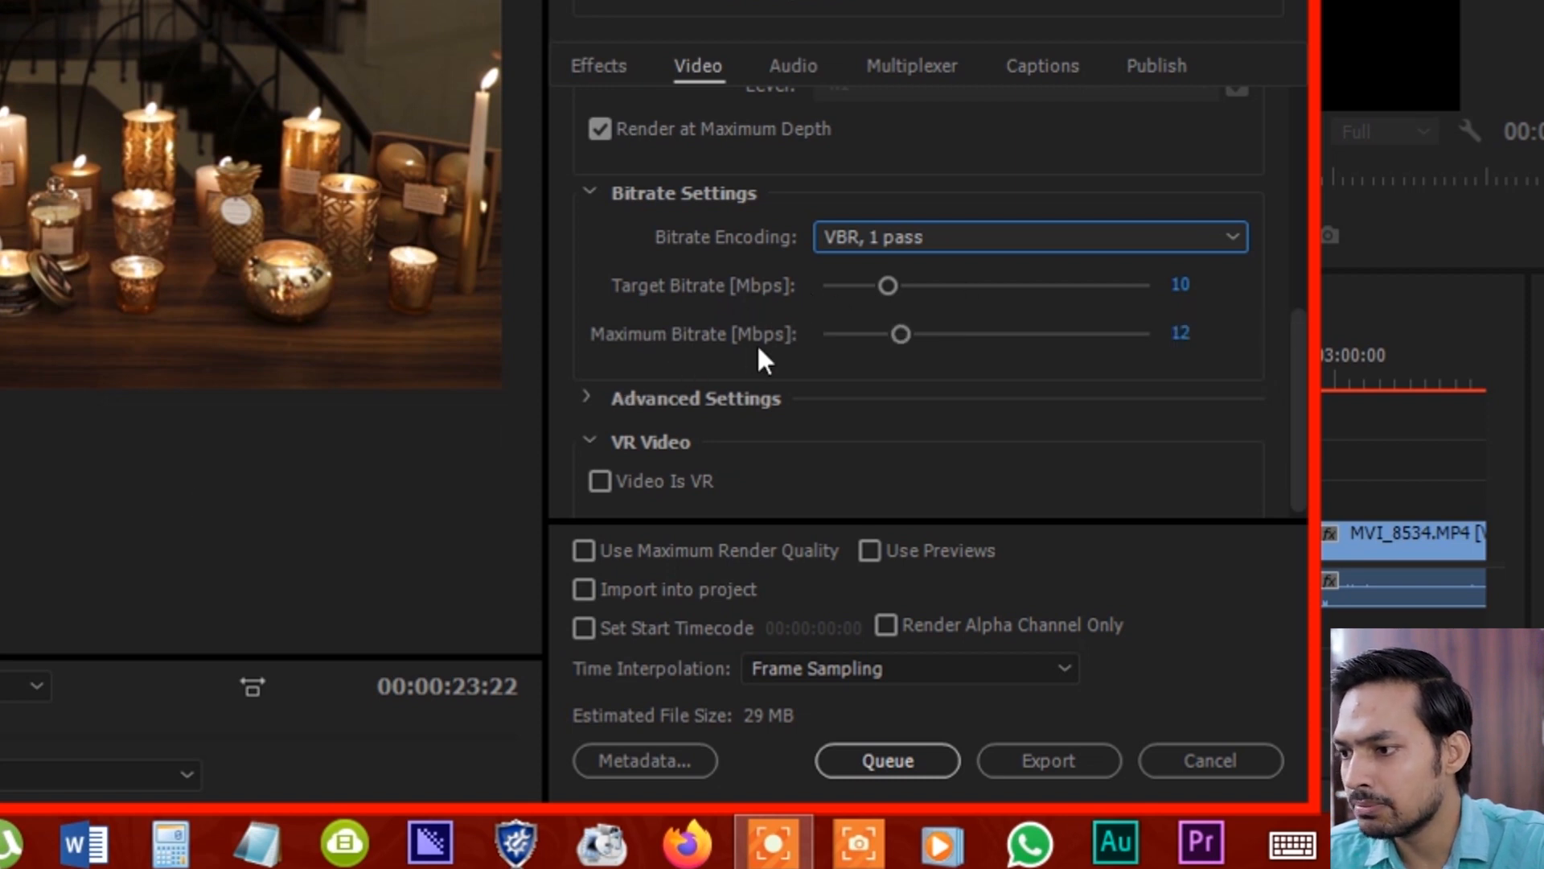
{"action": "left_click_drag", "start_coordinate": [901, 334], "coordinate": [888, 334]}
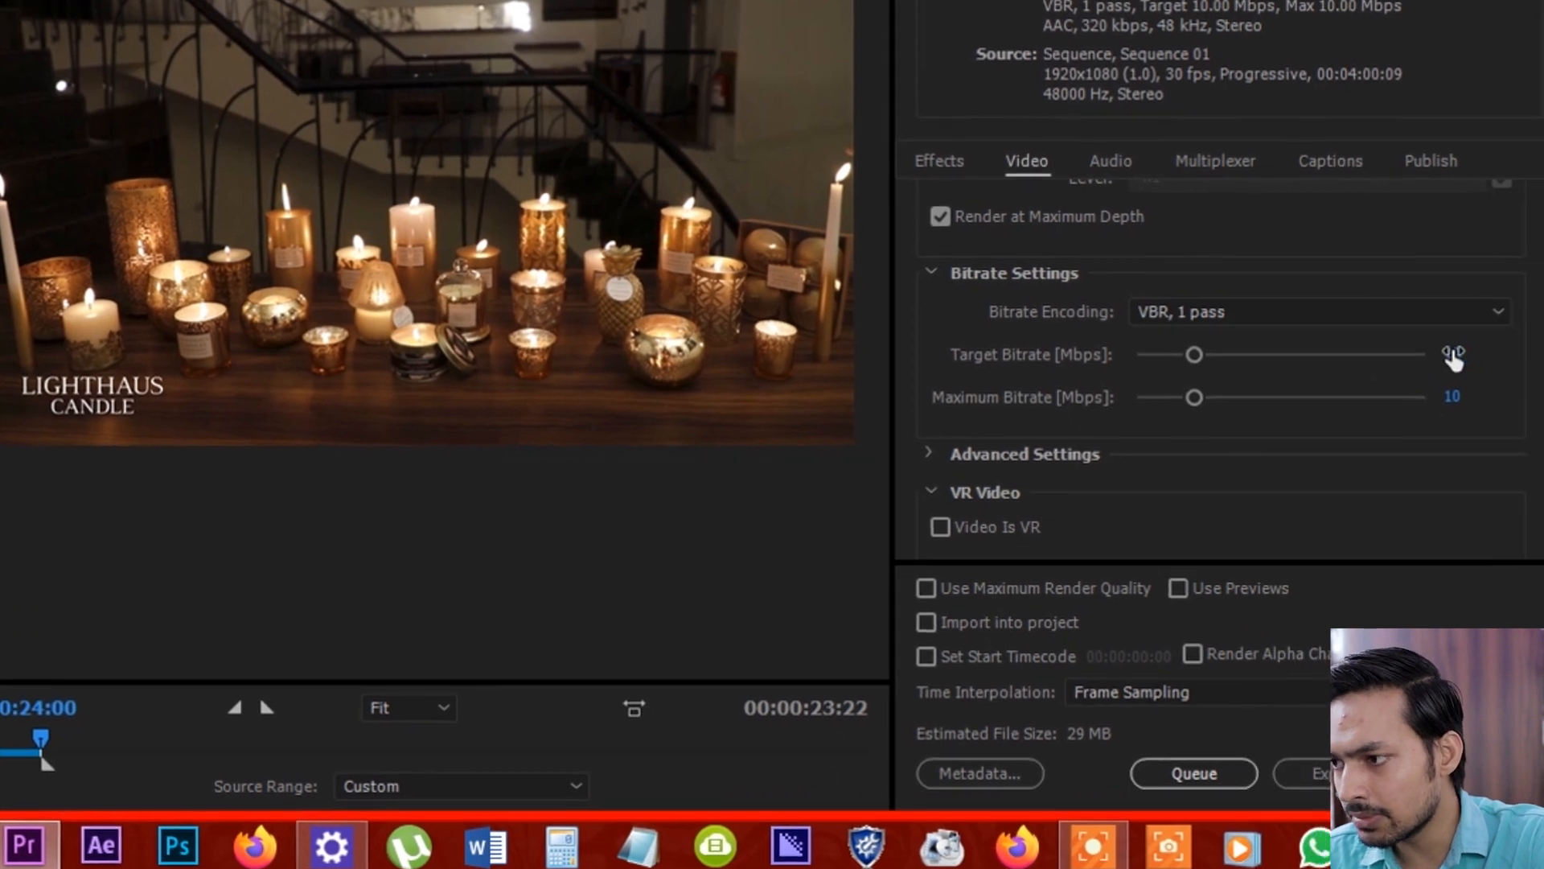
Try target bitrates of 5 and 2 Mbps, and return the target bitrate to 10 Mbps.
{"action": "left_click", "coordinate": [1524, 372]}
{"action": "type", "text": "5"}
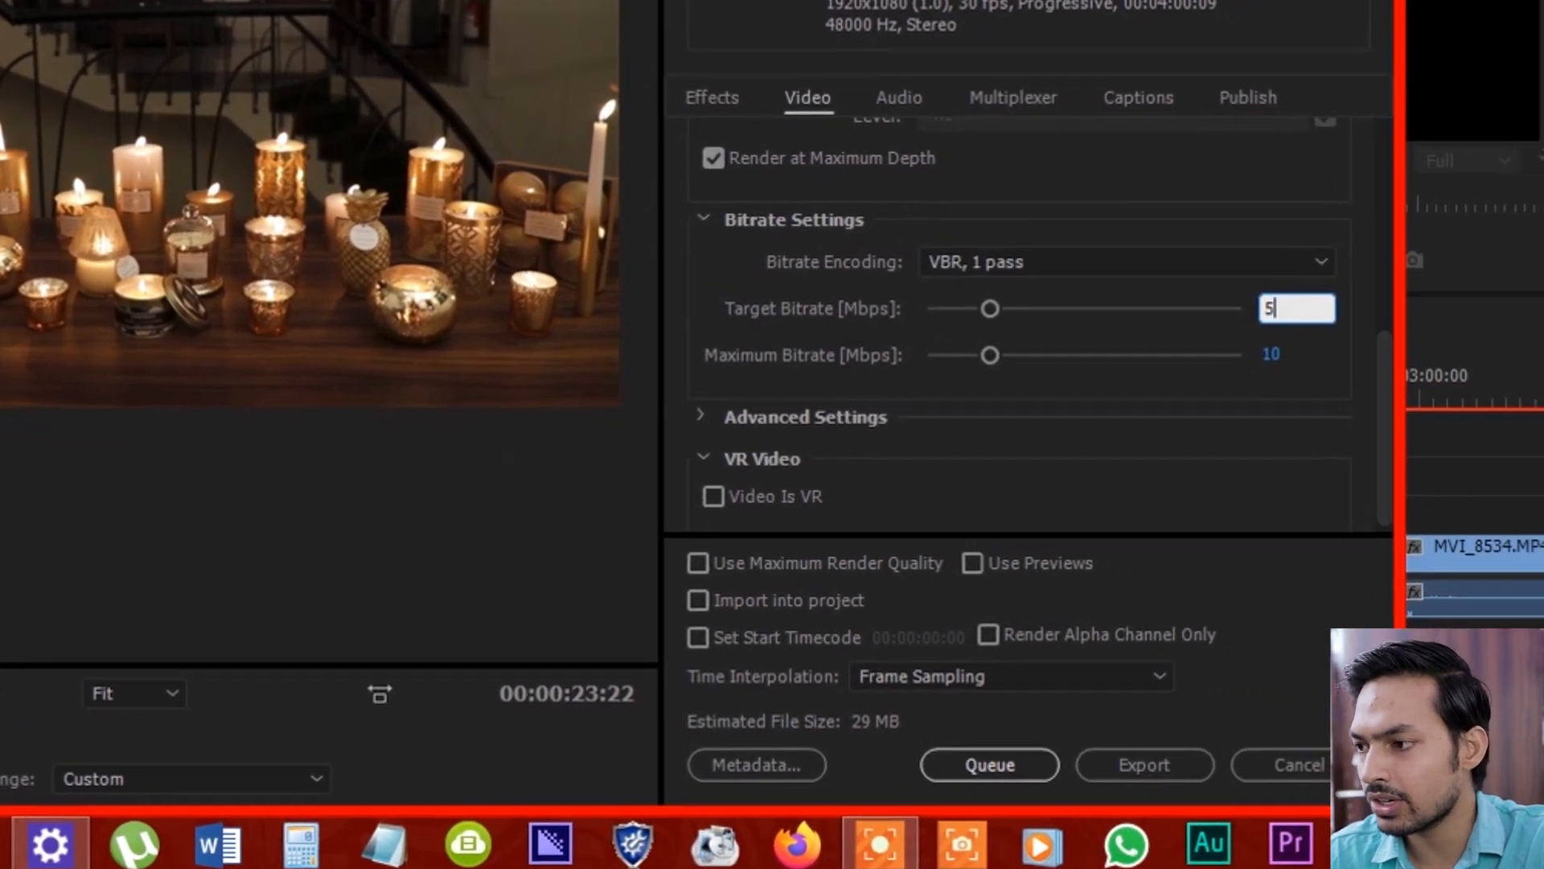
{"action": "key", "text": "Return"}
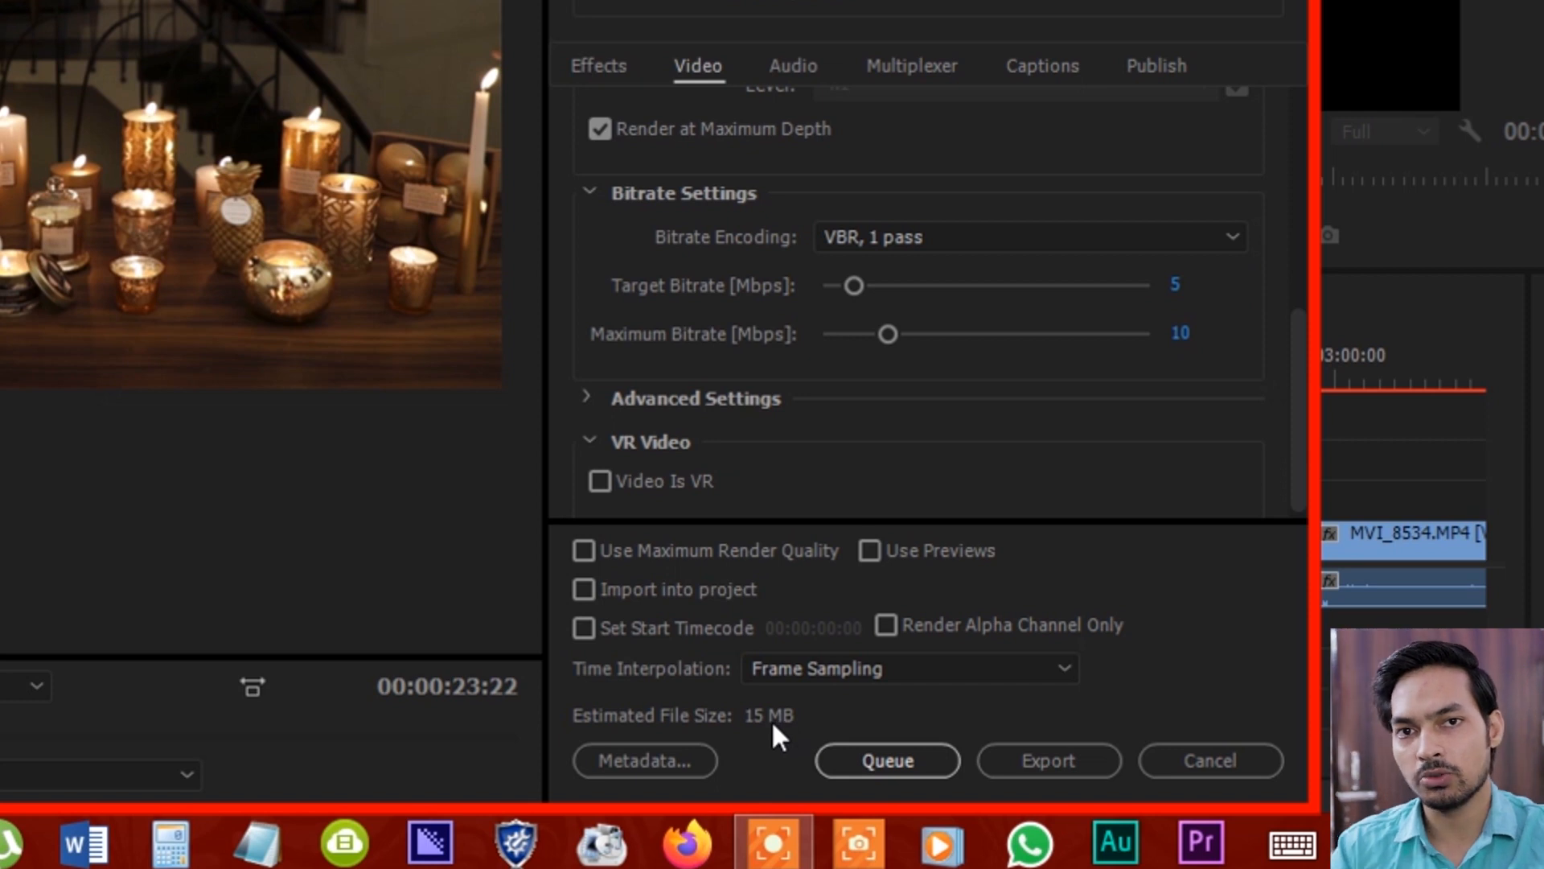
{"action": "left_click", "coordinate": [1177, 287]}
{"action": "type", "text": "2"}
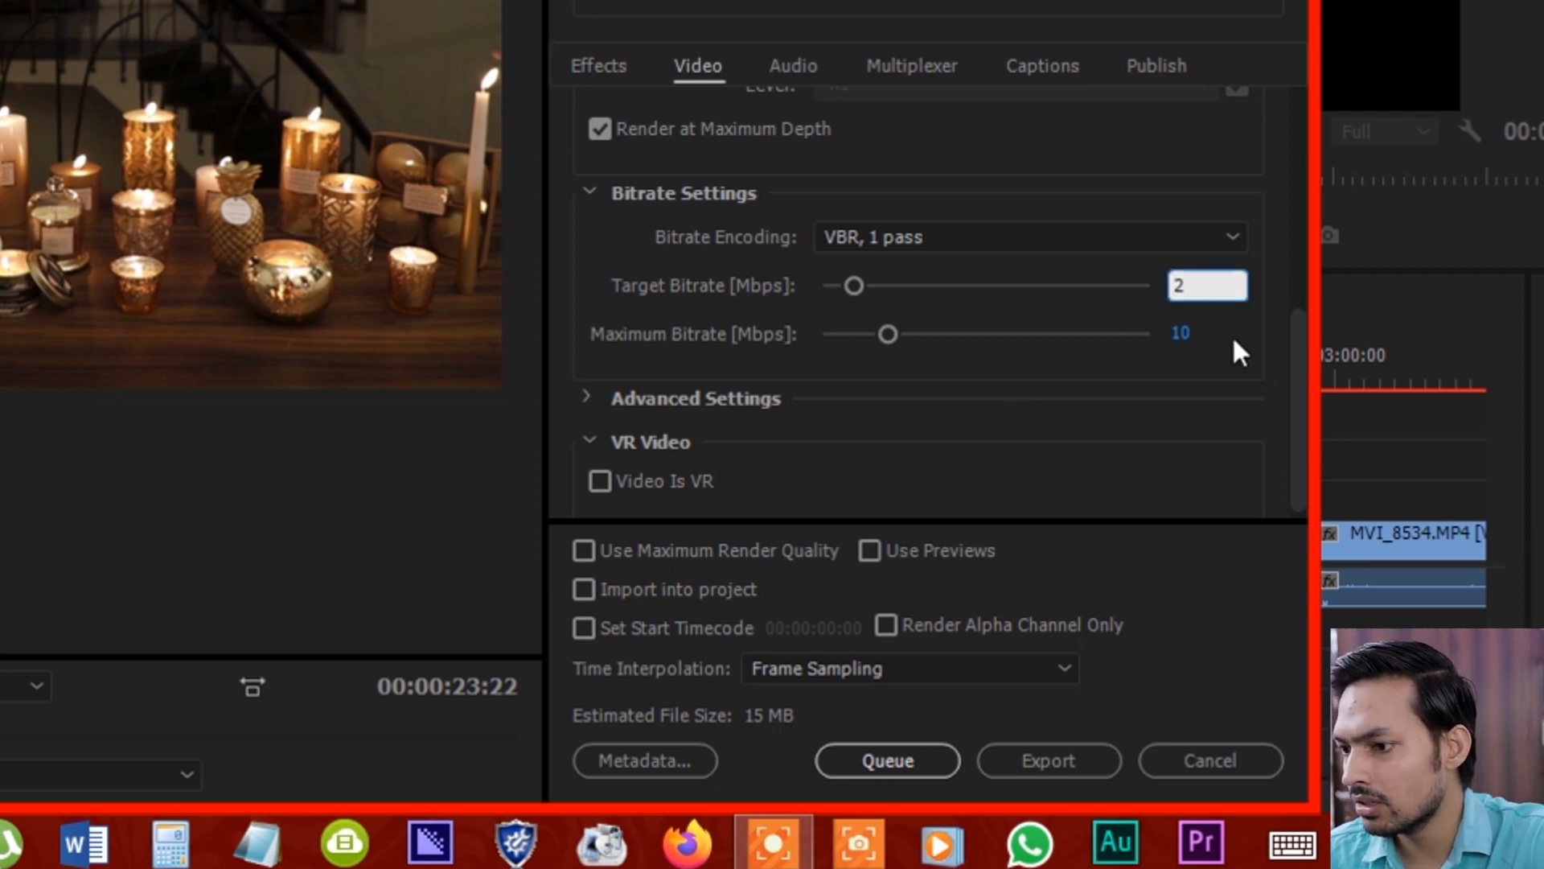
{"action": "key", "text": "Return"}
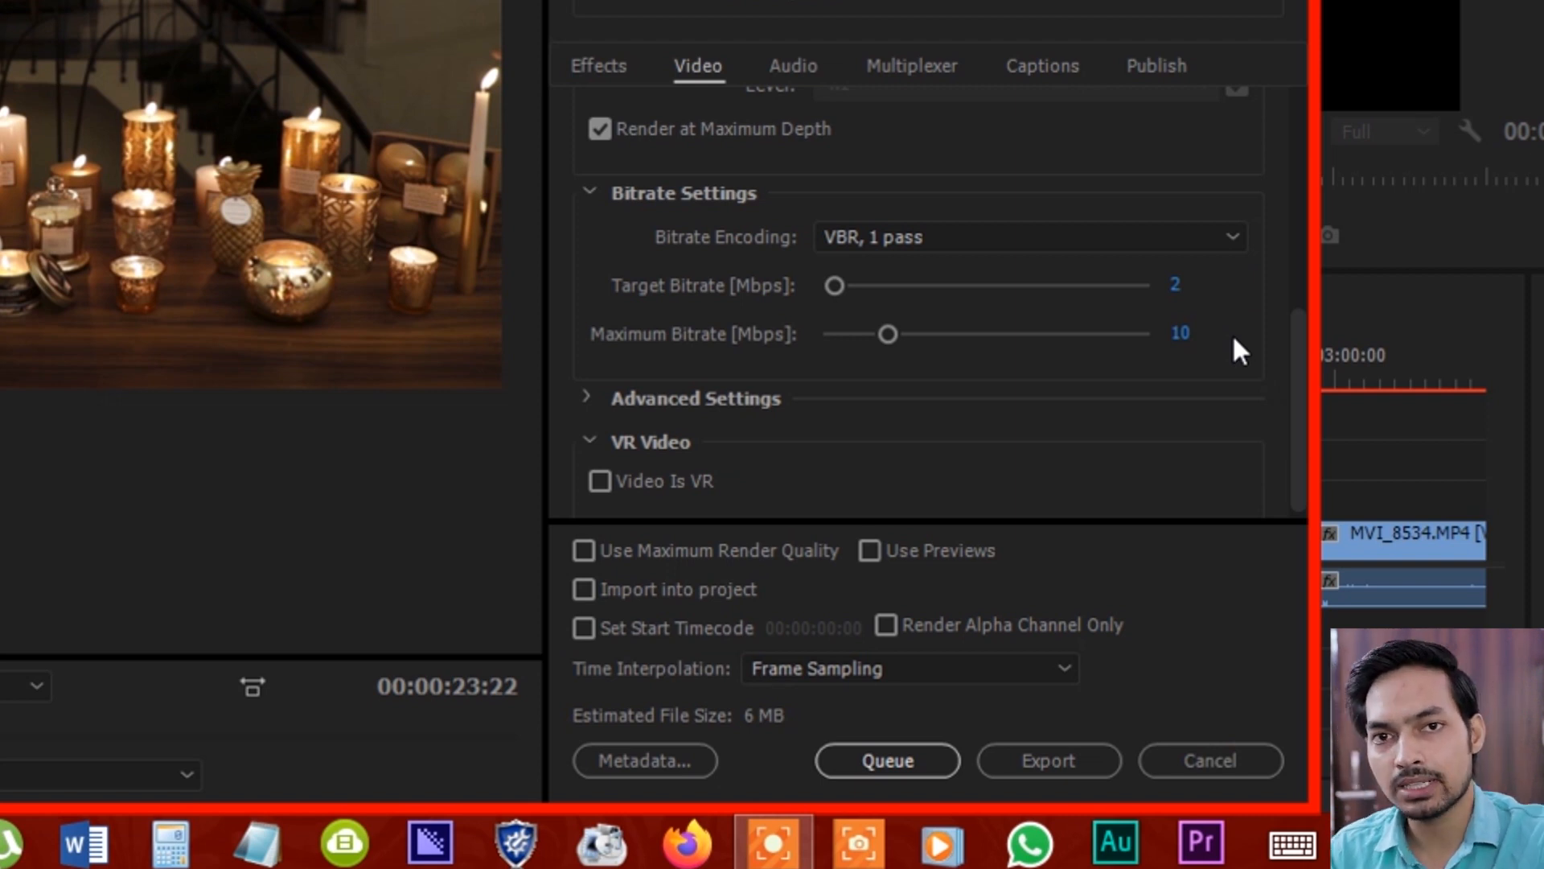
{"action": "scroll", "coordinate": [1252, 306], "scroll_direction": "down", "scroll_amount": 1}
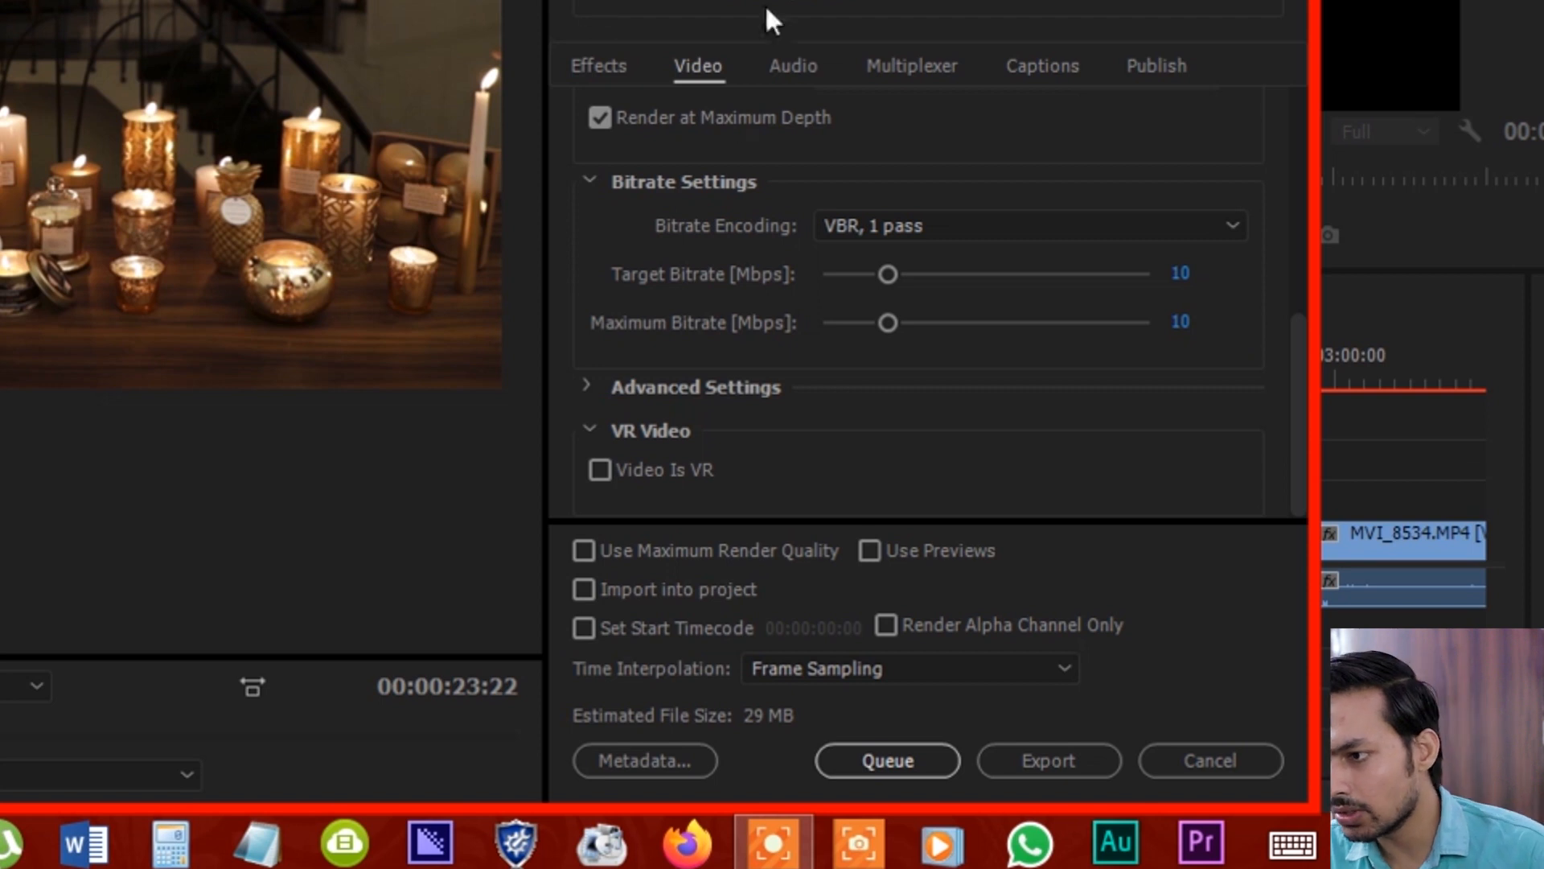
Review the audio export settings, including codec, sample rate, quality and bitrate, and the available audio formats, keeping AAC.
{"action": "left_click", "coordinate": [809, 56]}
{"action": "left_click_drag", "start_coordinate": [1296, 259], "coordinate": [1296, 367]}
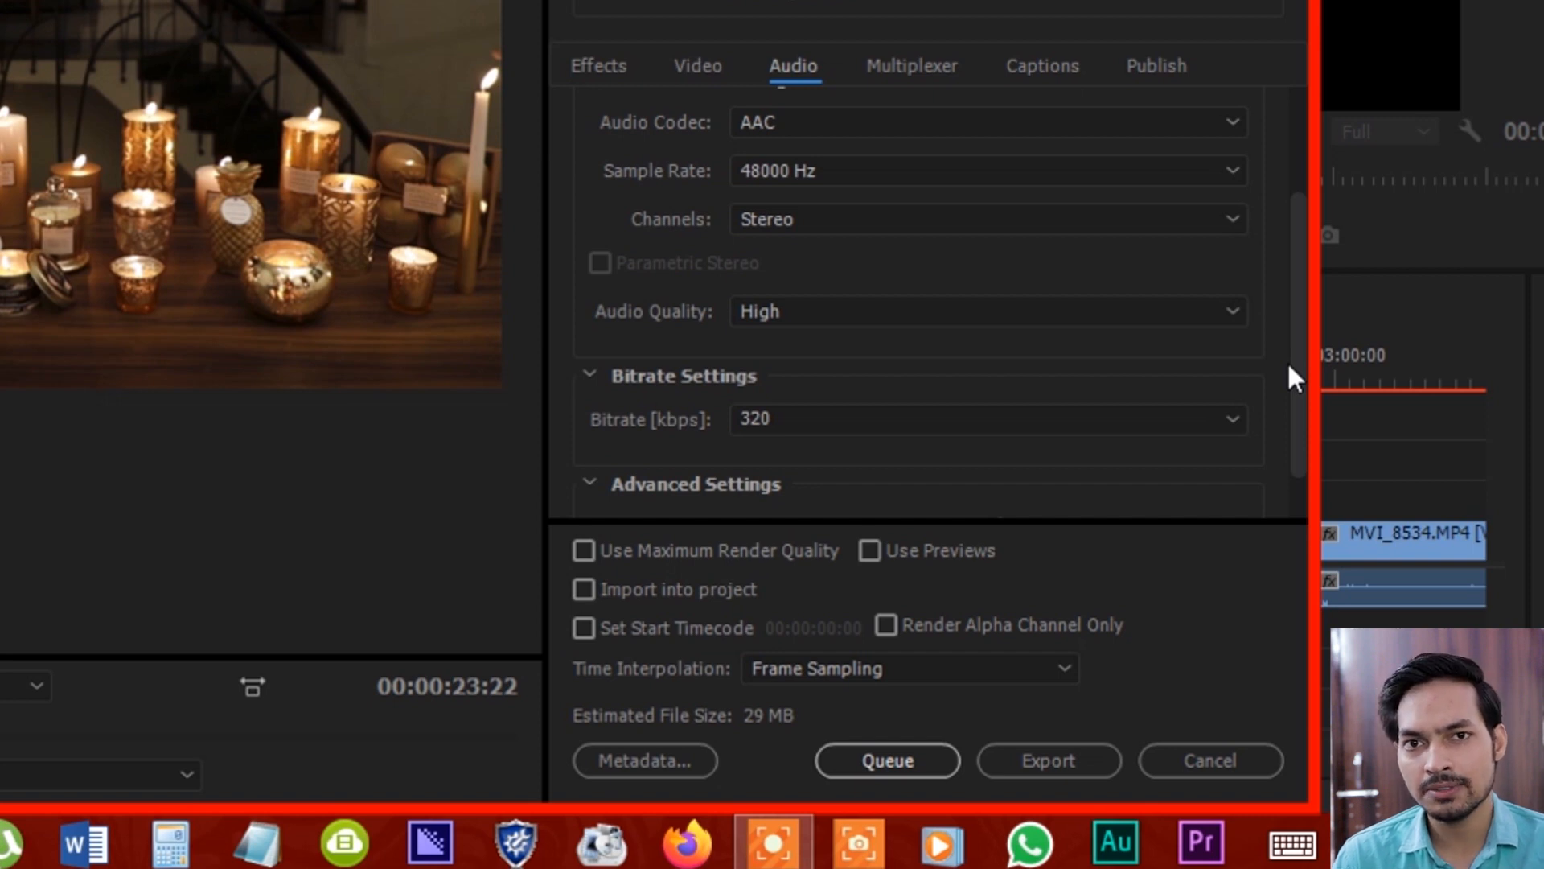
{"action": "left_click_drag", "start_coordinate": [1288, 365], "coordinate": [1287, 420]}
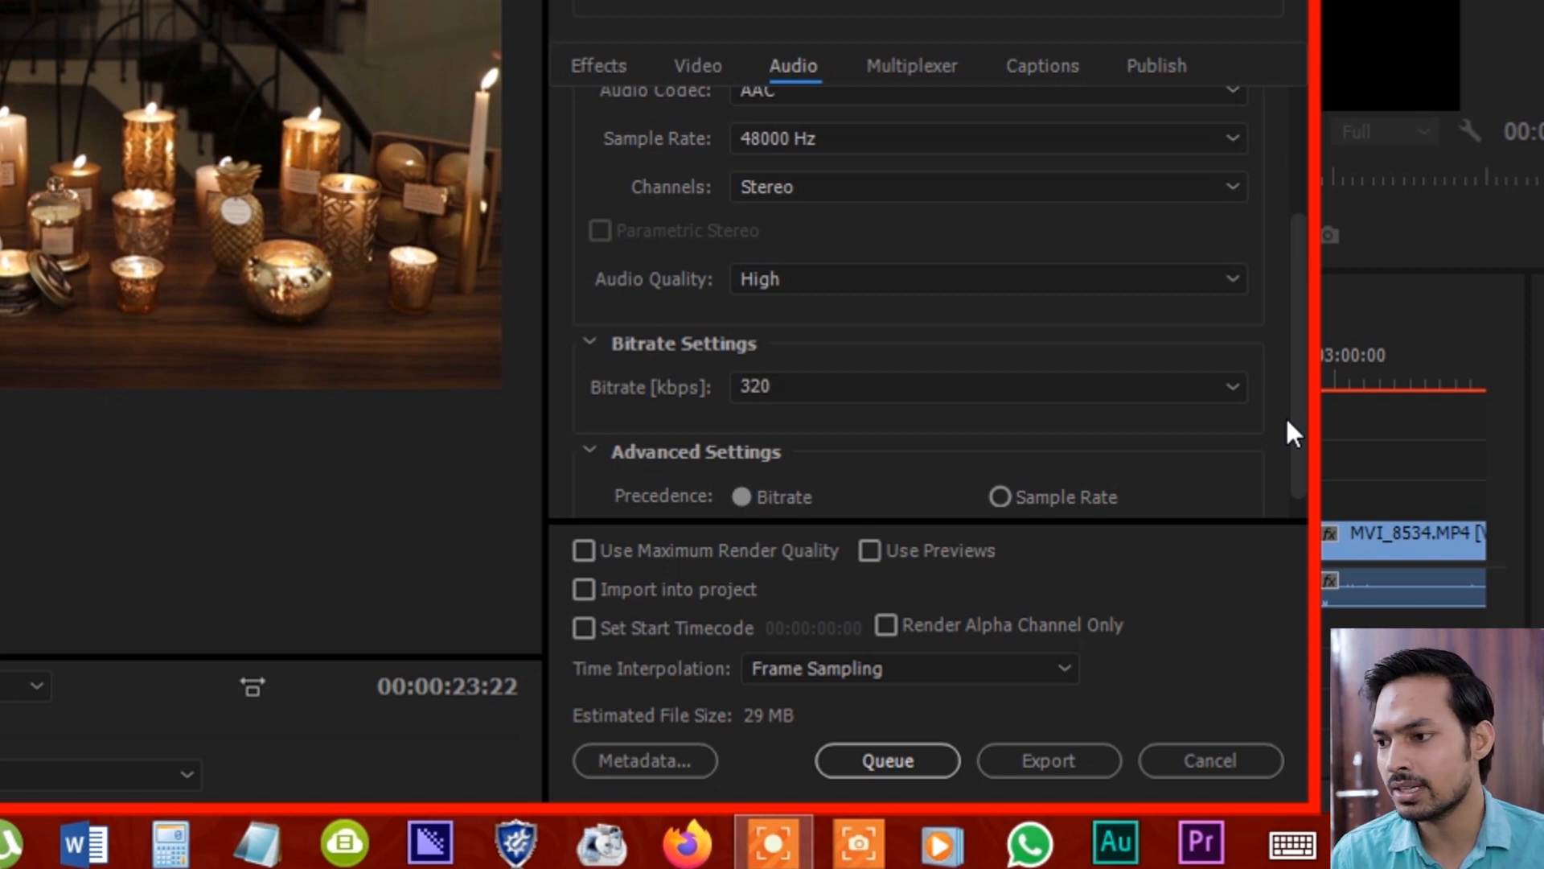
{"action": "scroll", "coordinate": [784, 388], "scroll_direction": "up", "scroll_amount": 3}
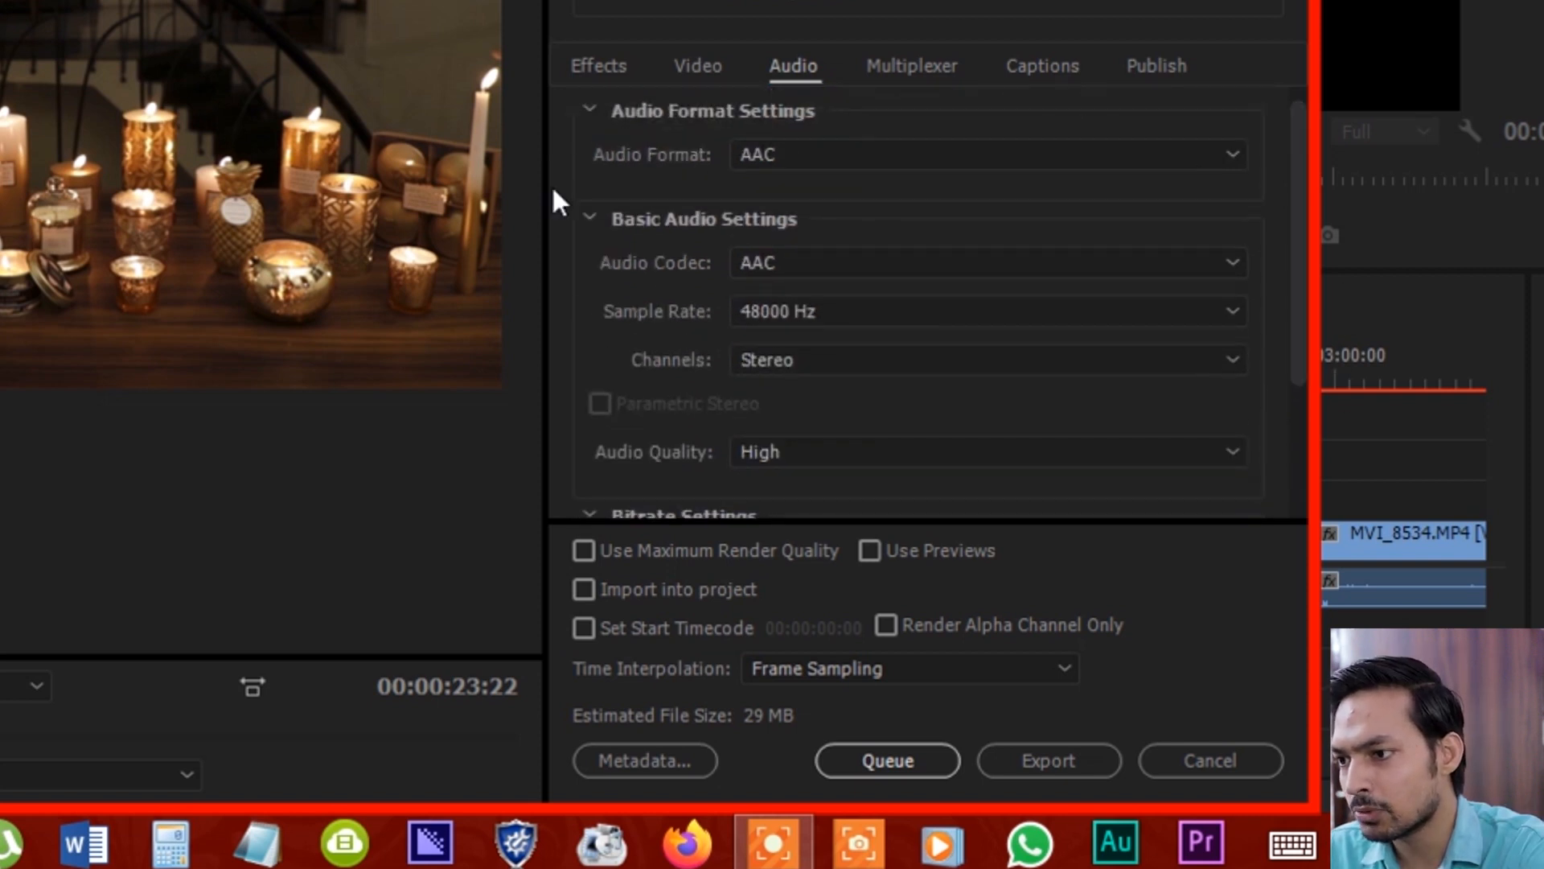
{"action": "left_click", "coordinate": [854, 156]}
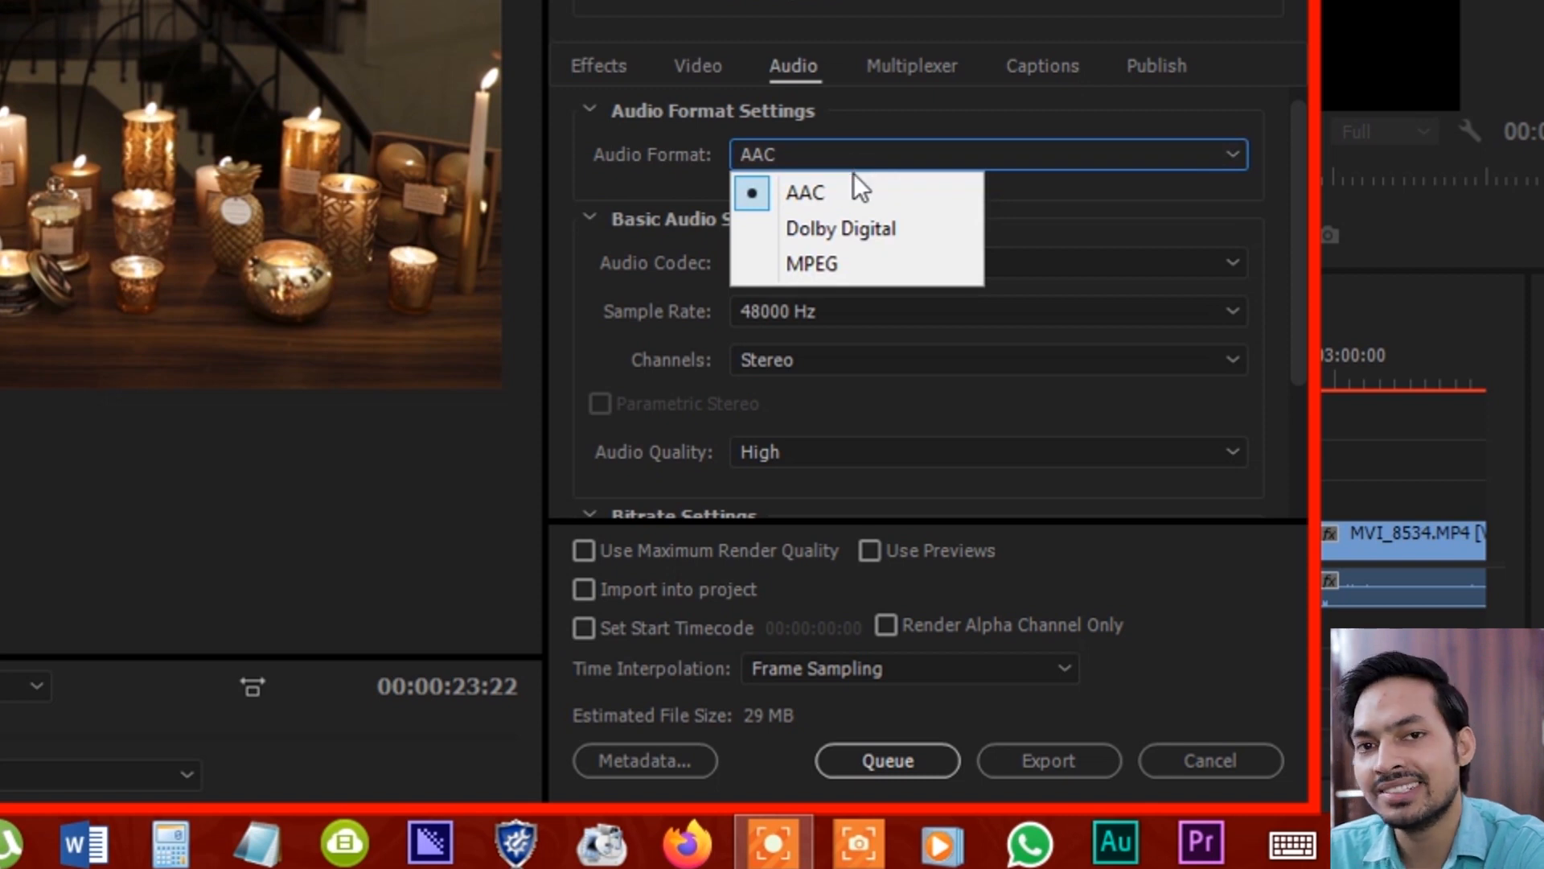
{"action": "left_click", "coordinate": [1044, 211]}
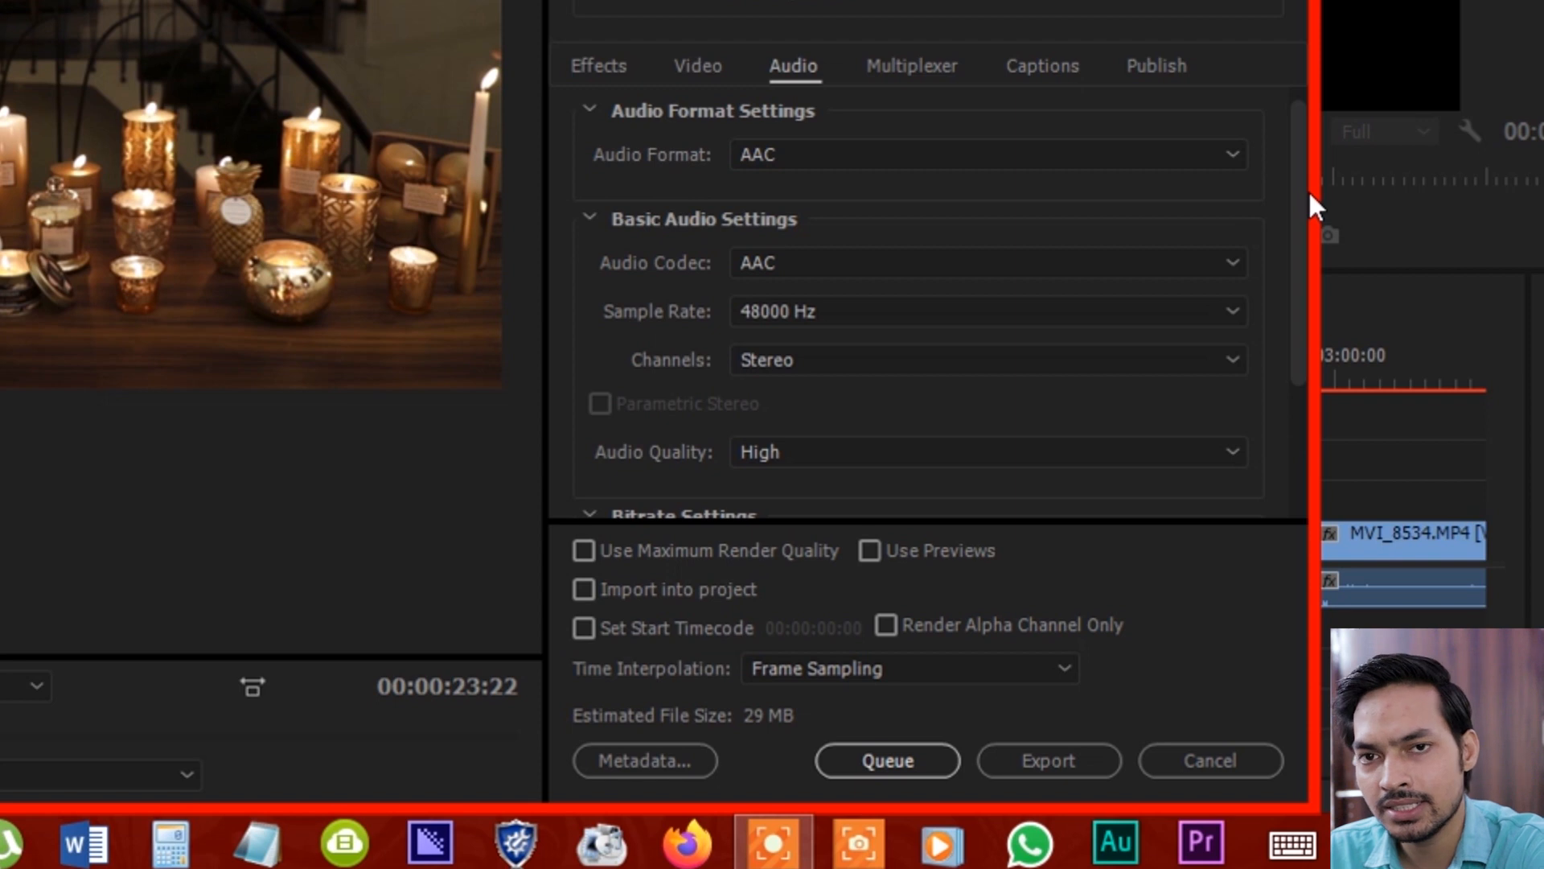
Try audio bitrates of 192 and 256 kbps in the export settings, and return the bitrate to 192 kbps.
{"action": "left_click_drag", "start_coordinate": [1303, 234], "coordinate": [1314, 327]}
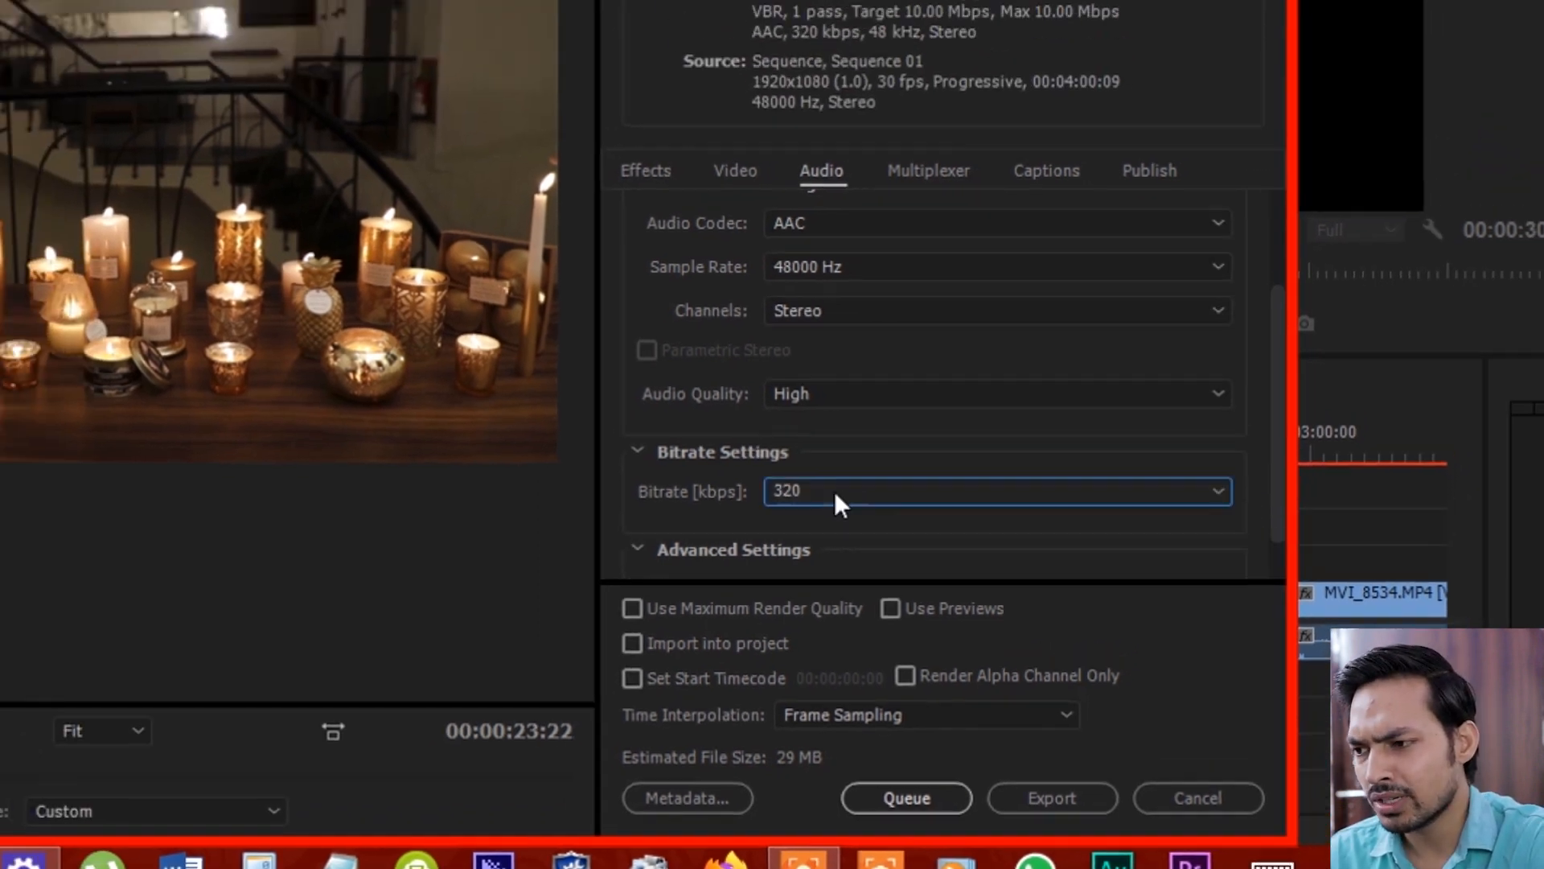
{"action": "left_click", "coordinate": [812, 422]}
{"action": "left_click", "coordinate": [861, 421]}
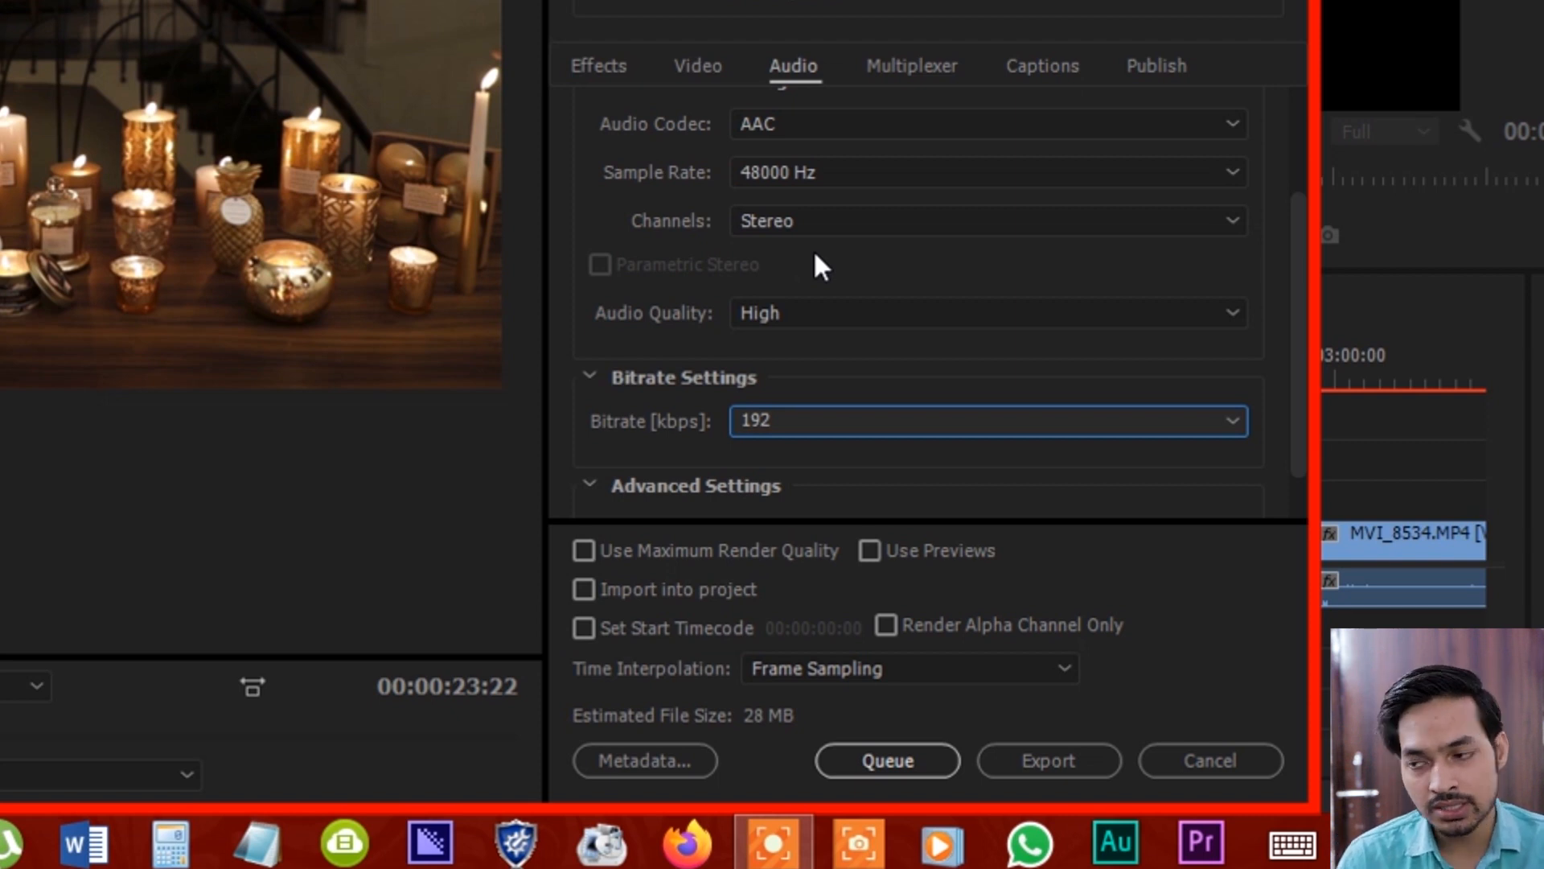
{"action": "left_click", "coordinate": [833, 420]}
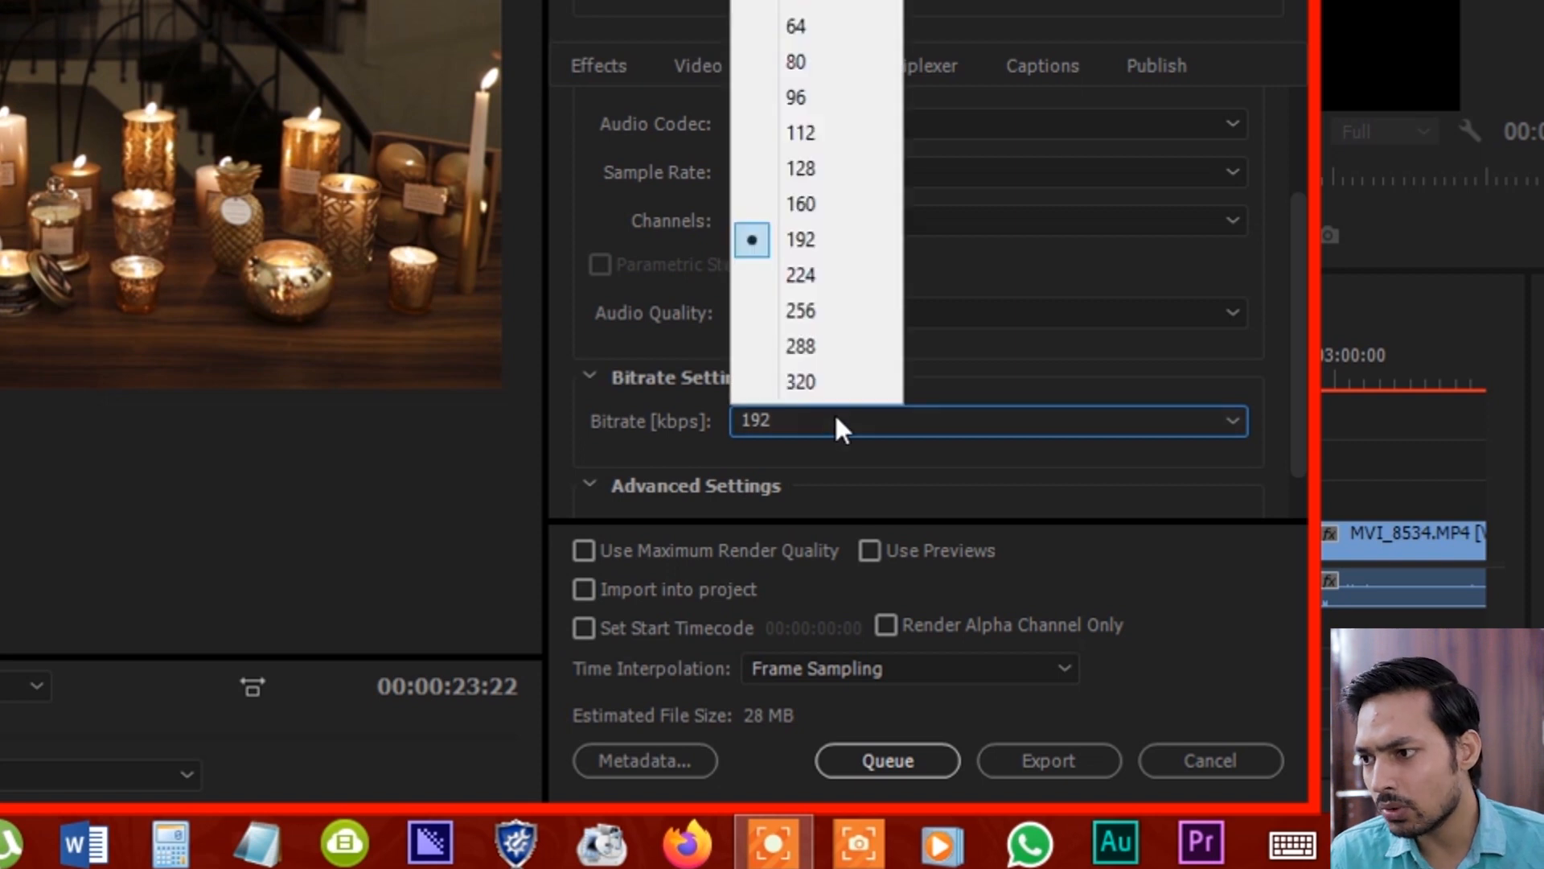
{"action": "left_click", "coordinate": [829, 304]}
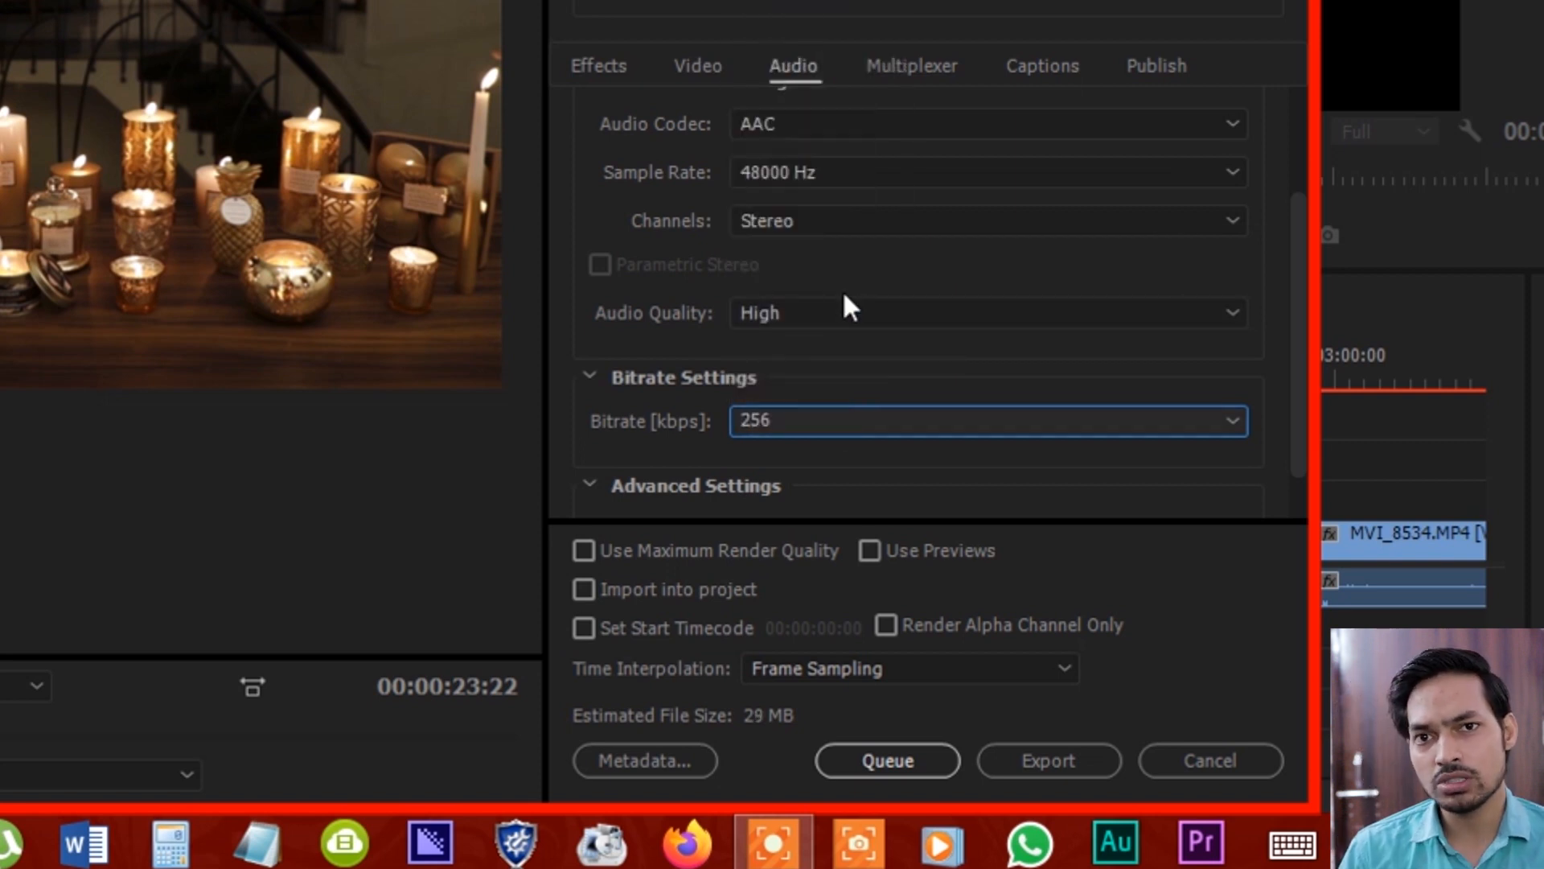
{"action": "left_click", "coordinate": [828, 419]}
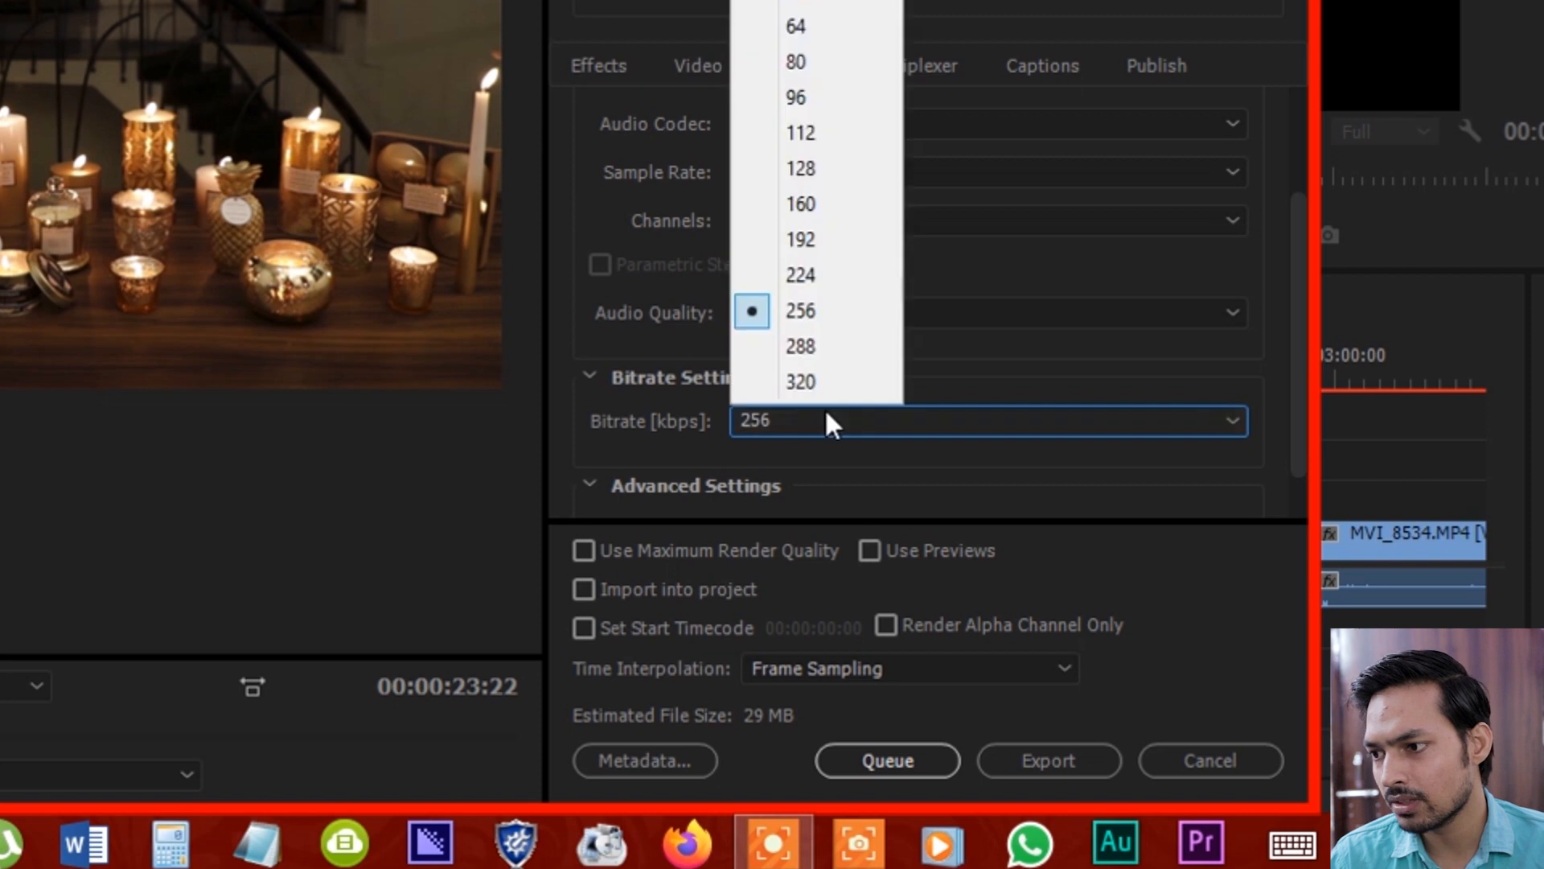
{"action": "left_click", "coordinate": [836, 238]}
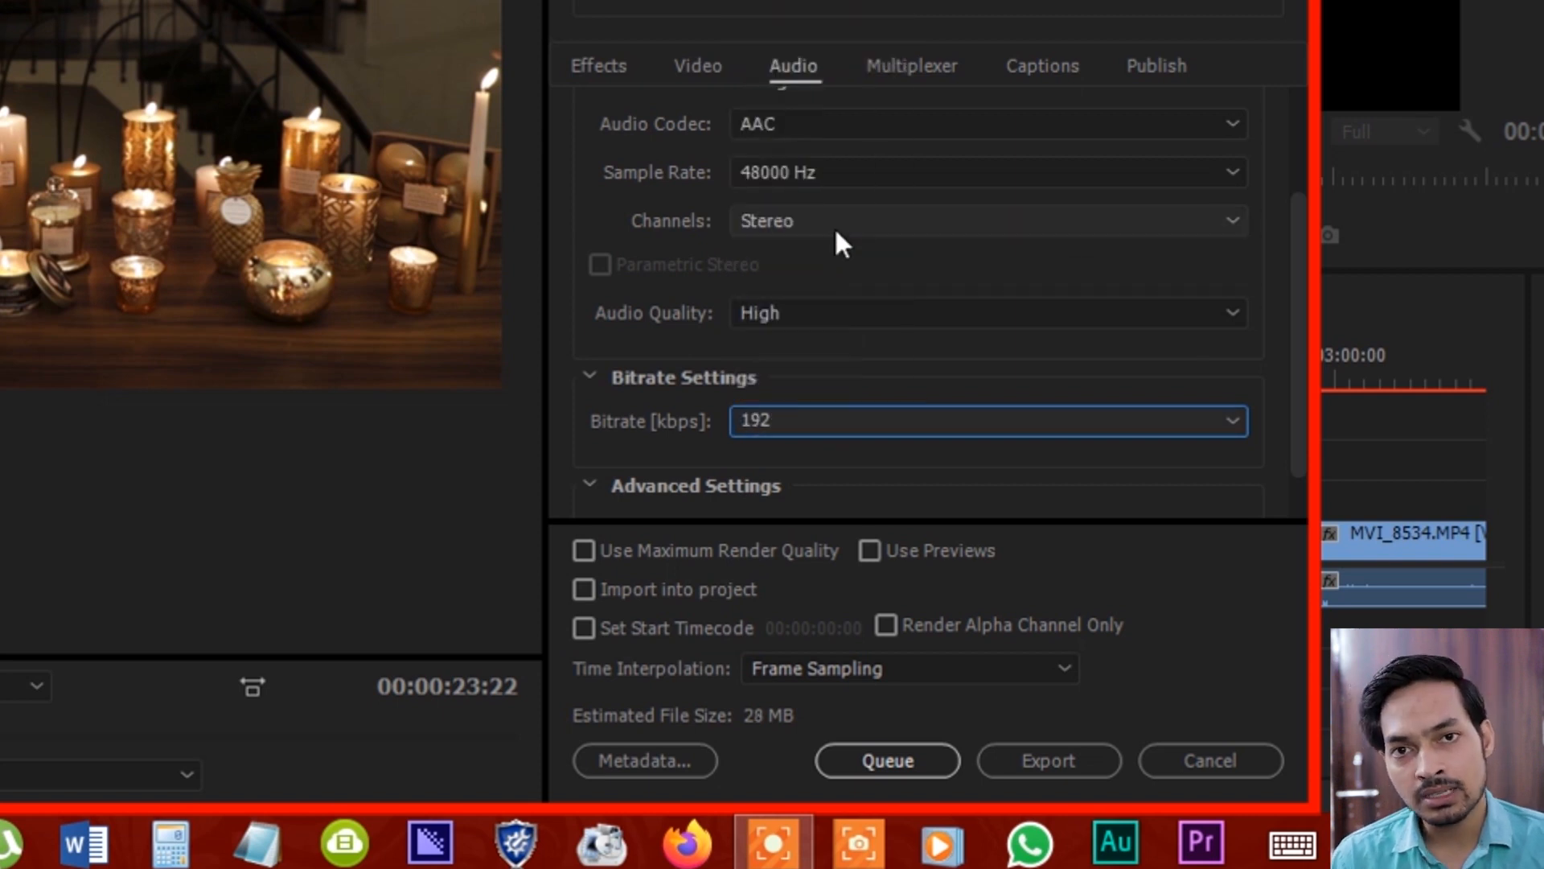
Try lower audio bitrates of 128 and 96 kbps for the export.
{"action": "left_click", "coordinate": [796, 420]}
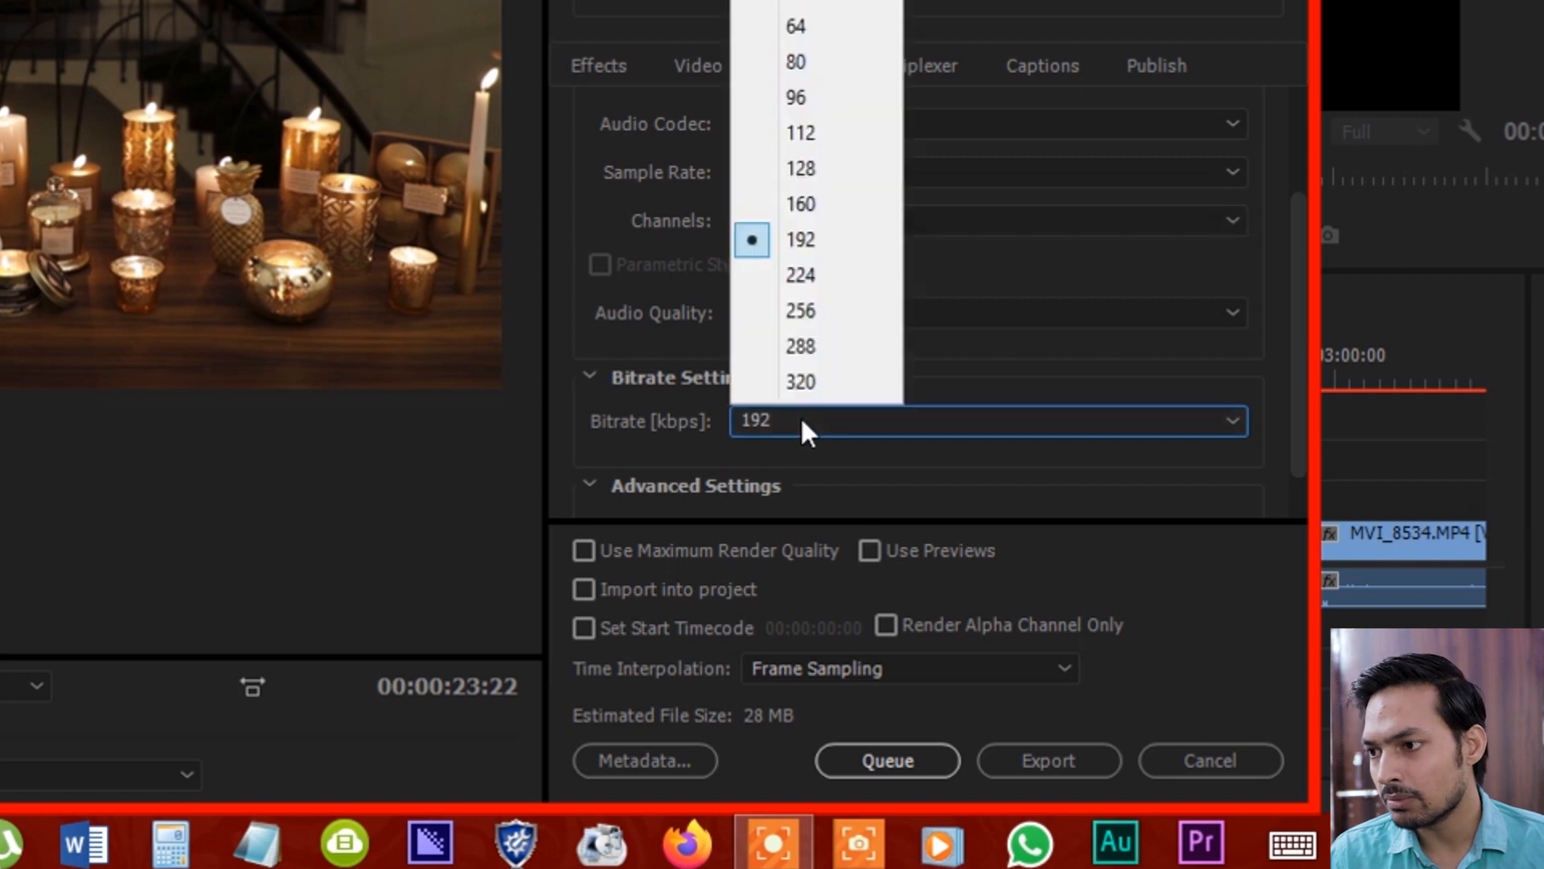
{"action": "left_click", "coordinate": [833, 167]}
{"action": "left_click", "coordinate": [808, 419]}
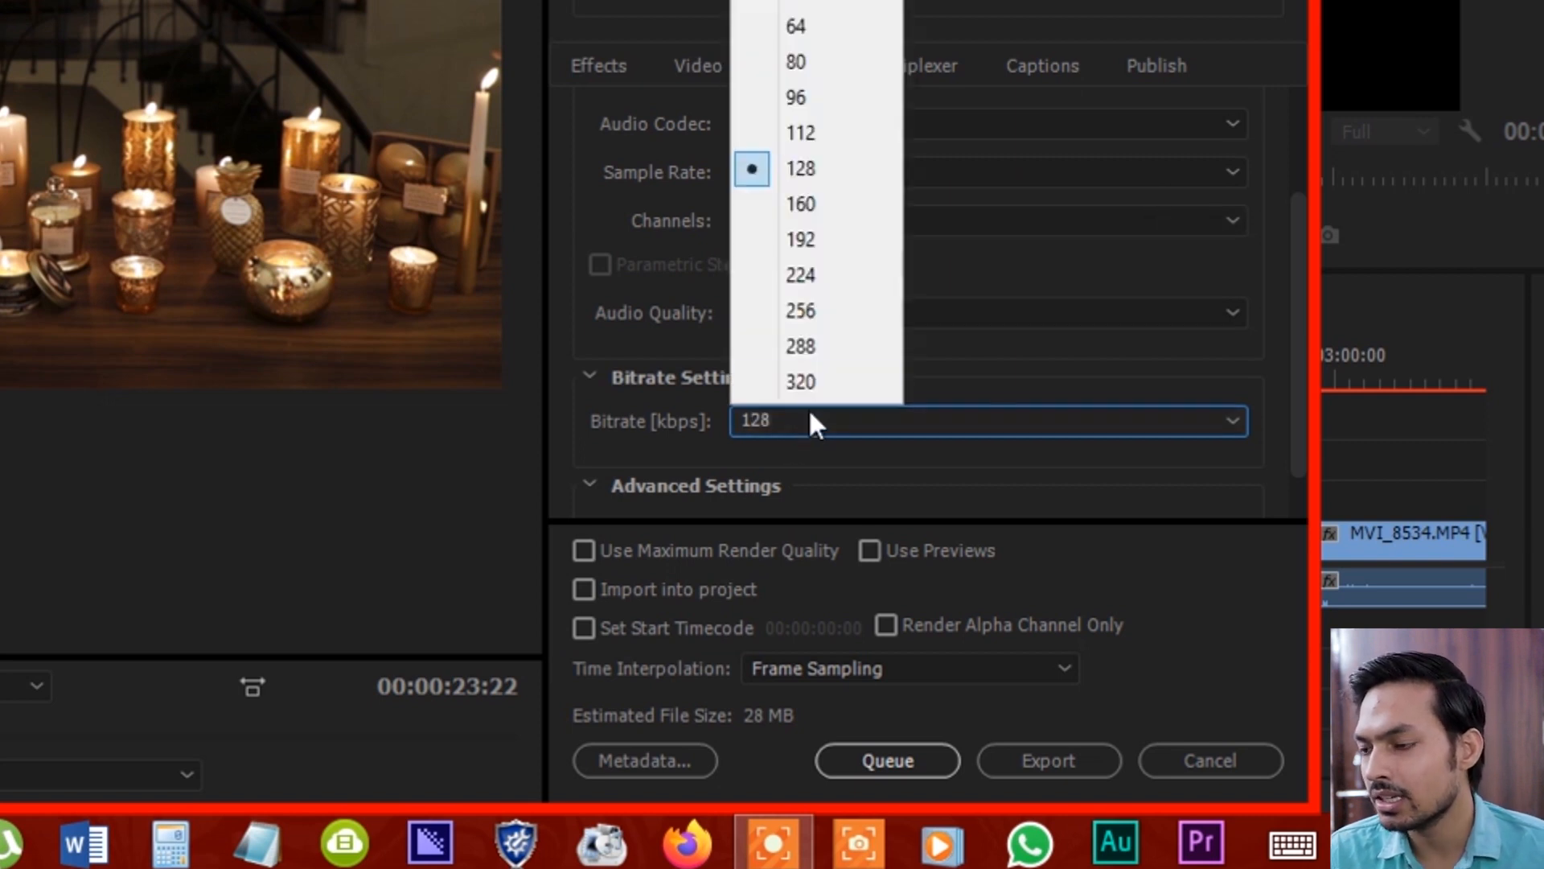
{"action": "left_click", "coordinate": [833, 97]}
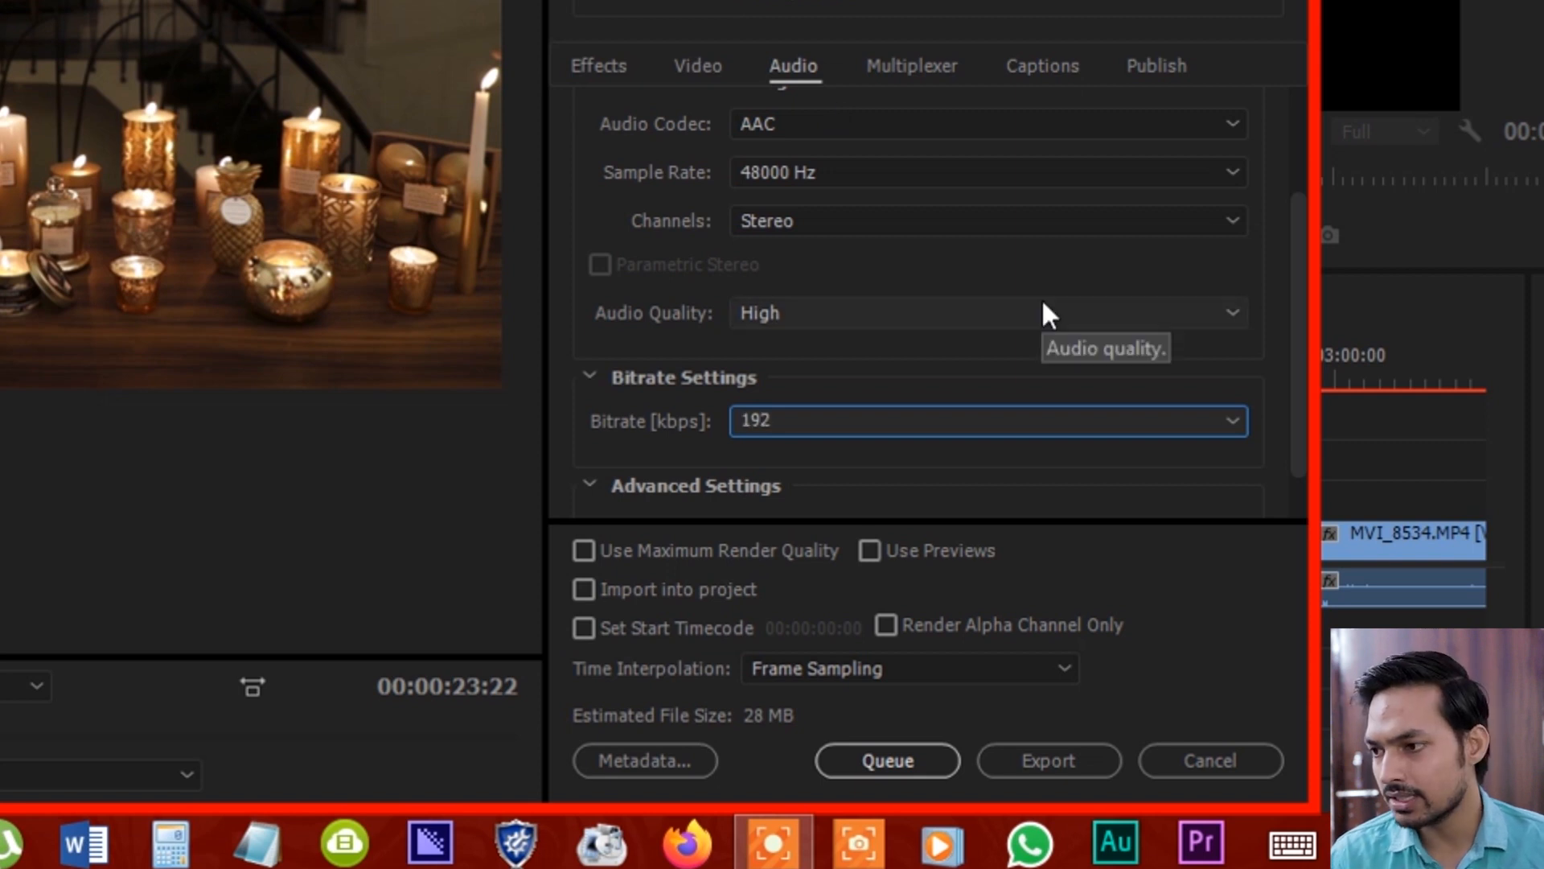
Export the marked range directly, and also send the sequence to the Adobe Media Encoder queue.
{"action": "left_click_drag", "start_coordinate": [1295, 257], "coordinate": [1314, 165]}
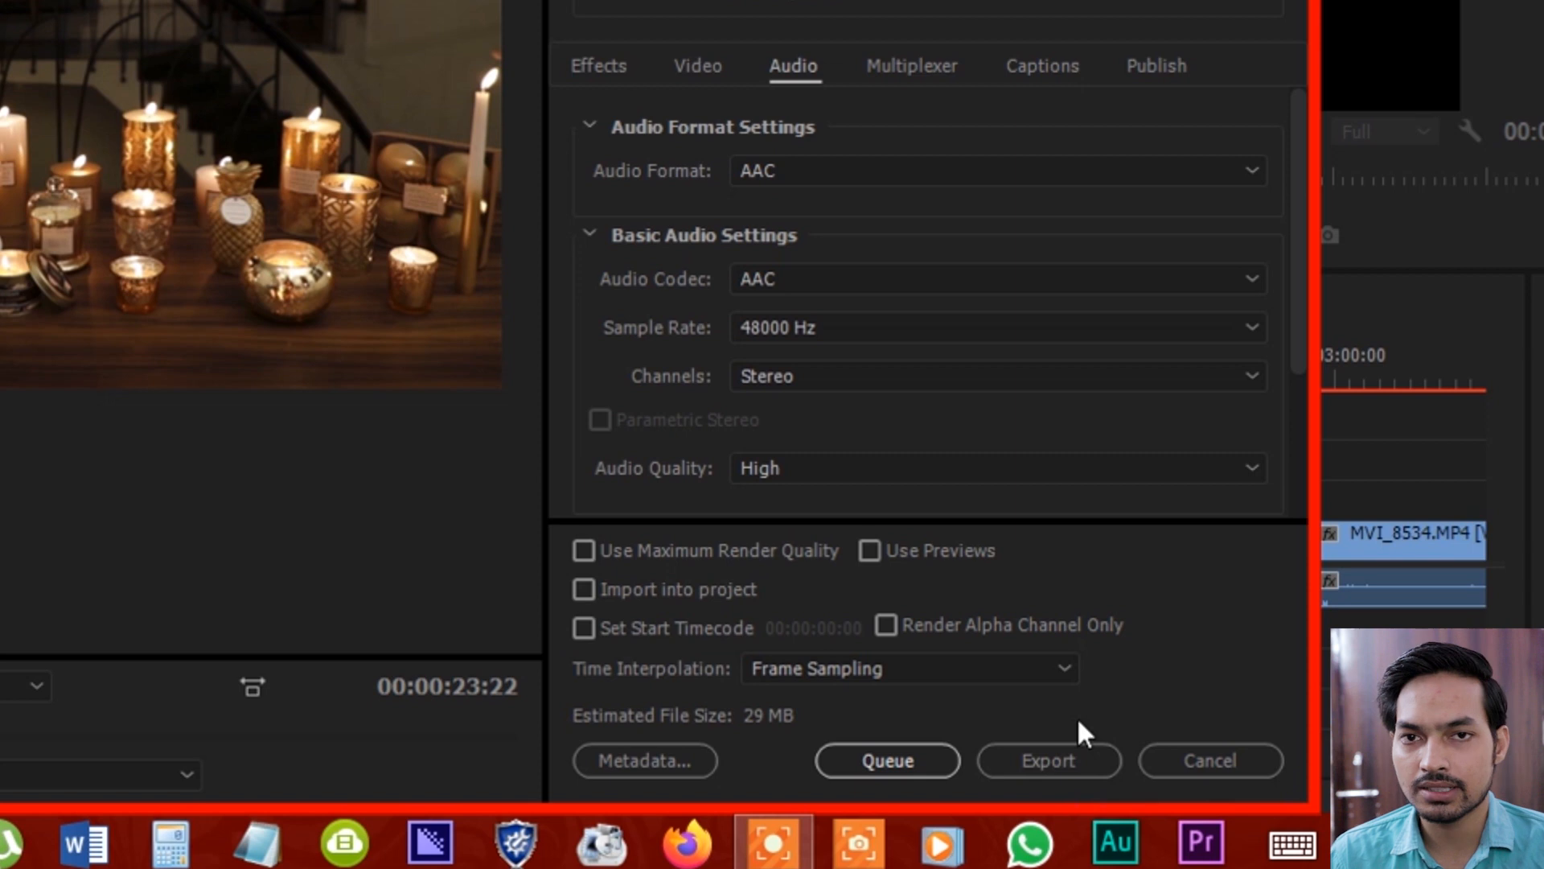
{"action": "left_click", "coordinate": [1068, 760]}
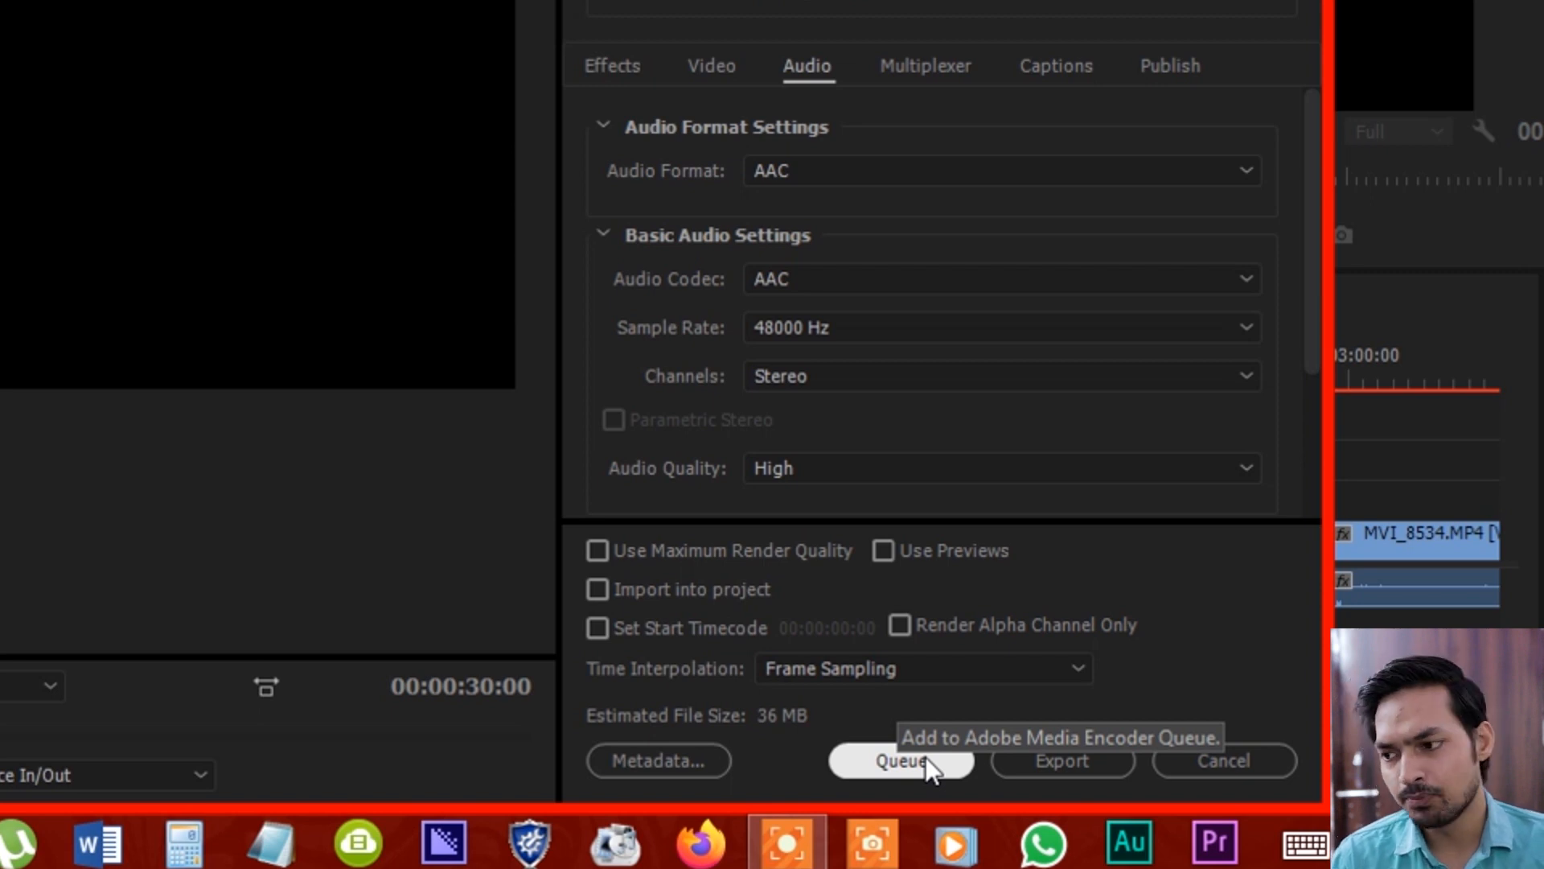
{"action": "left_click", "coordinate": [925, 756]}
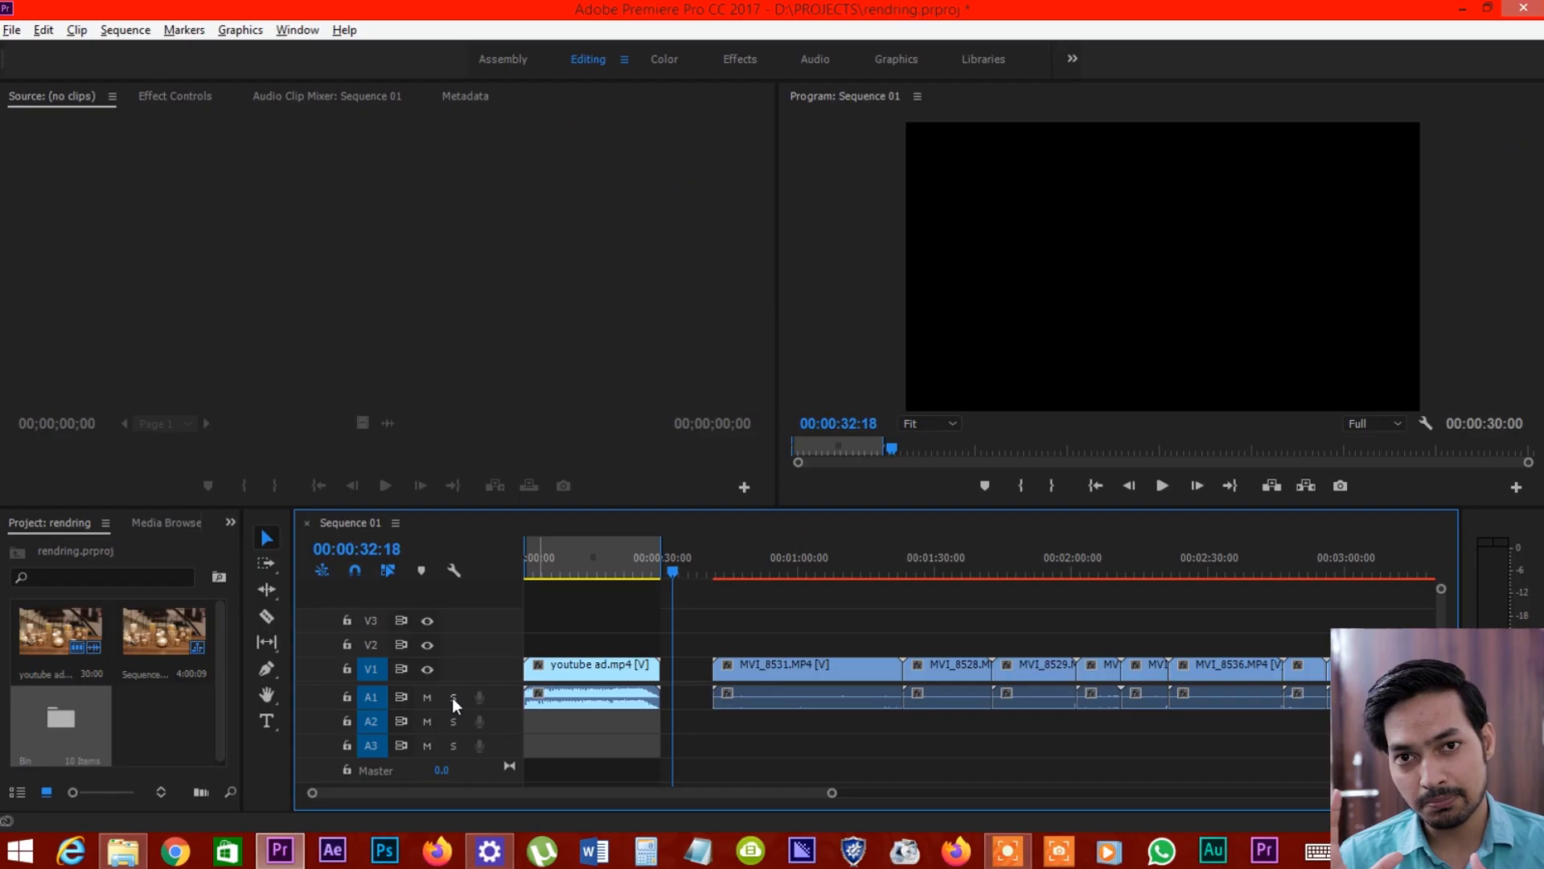
Reopen the sequence's export settings and look through the video, audio, multiplexer, captions, publish and effects options.
{"action": "key", "text": "ctrl+m"}
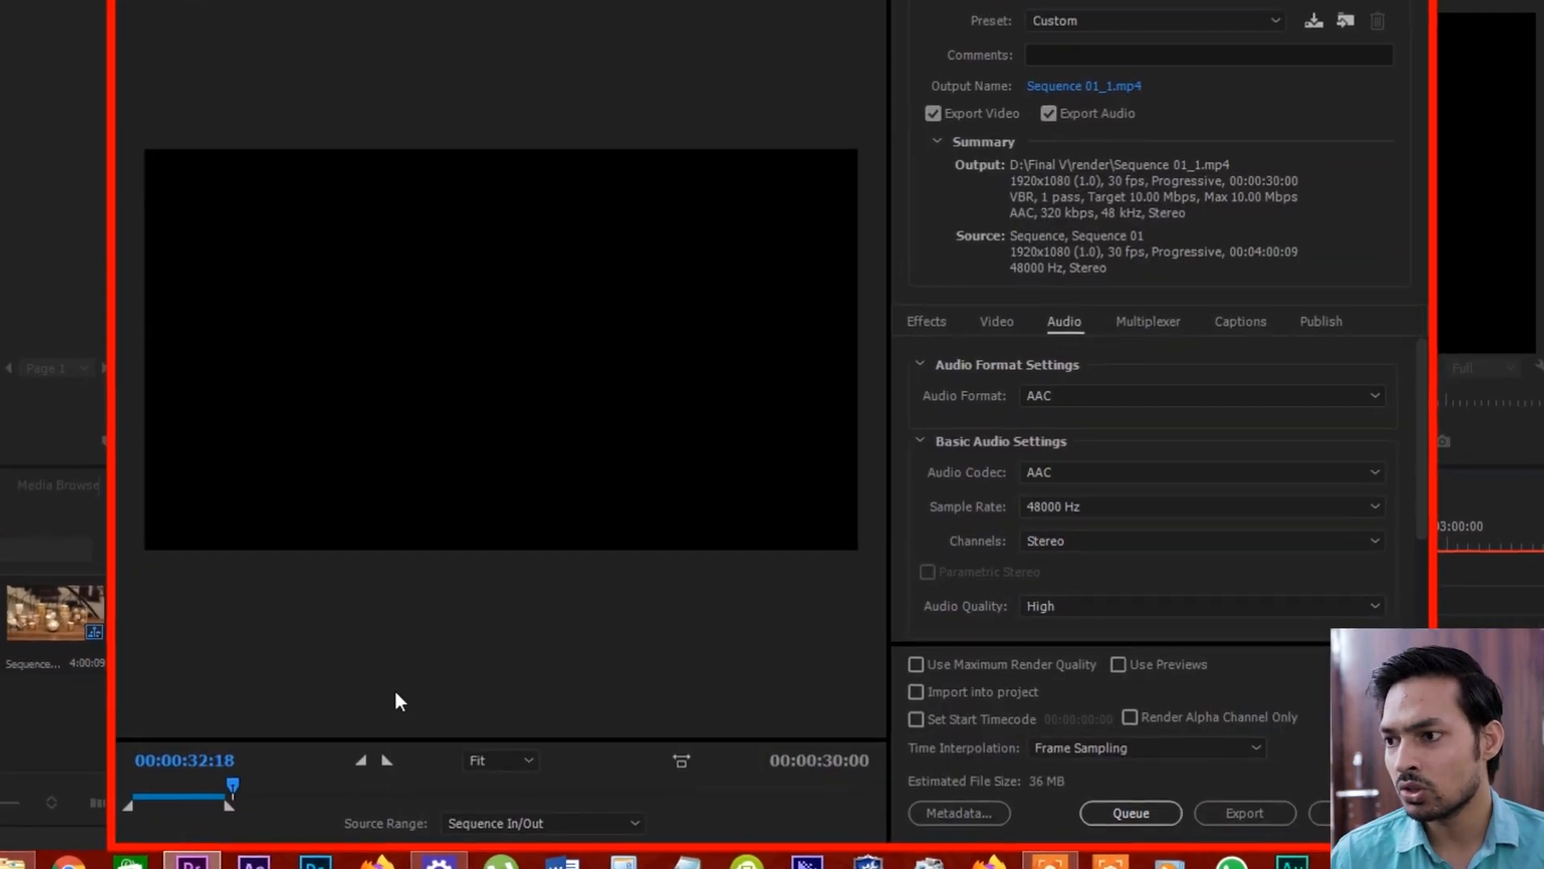
{"action": "left_click", "coordinate": [997, 320]}
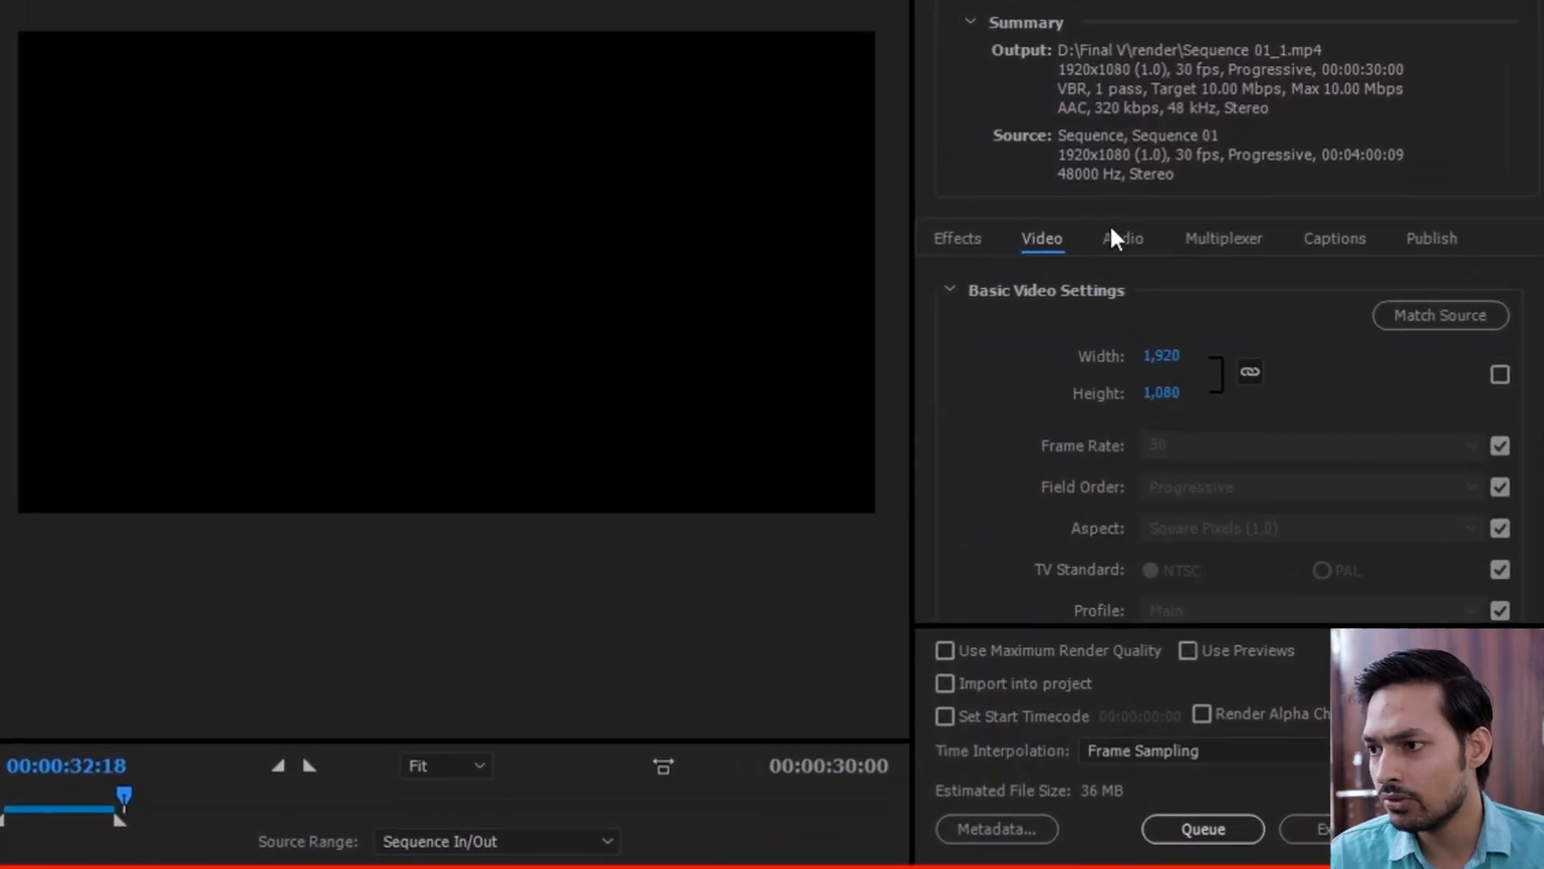
{"action": "left_click", "coordinate": [1114, 238]}
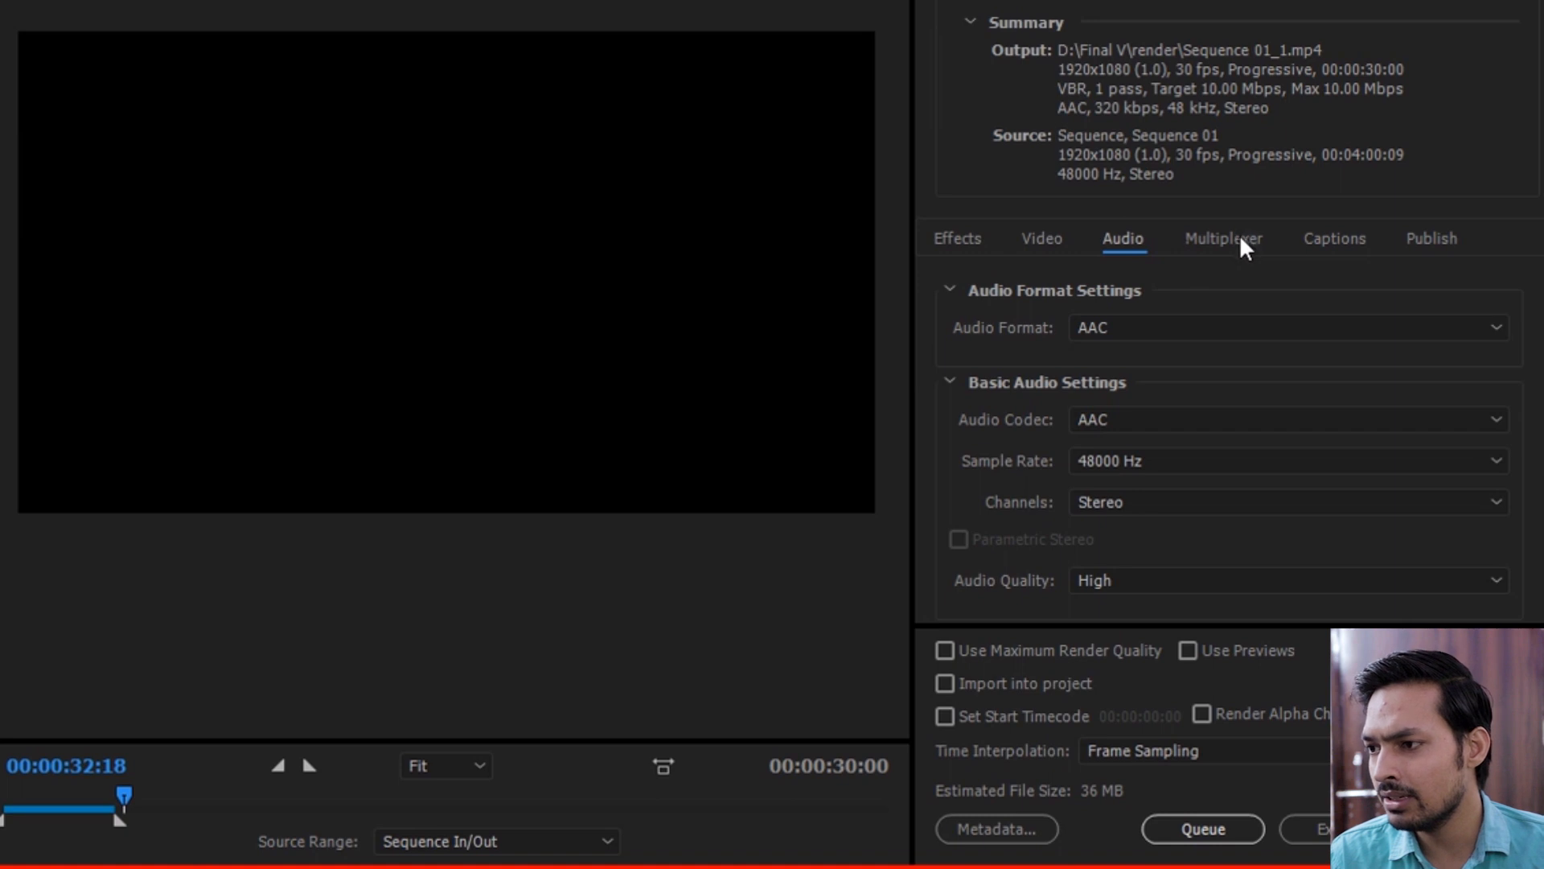
{"action": "left_click", "coordinate": [1238, 236]}
{"action": "left_click", "coordinate": [1370, 240]}
{"action": "left_click", "coordinate": [1435, 238]}
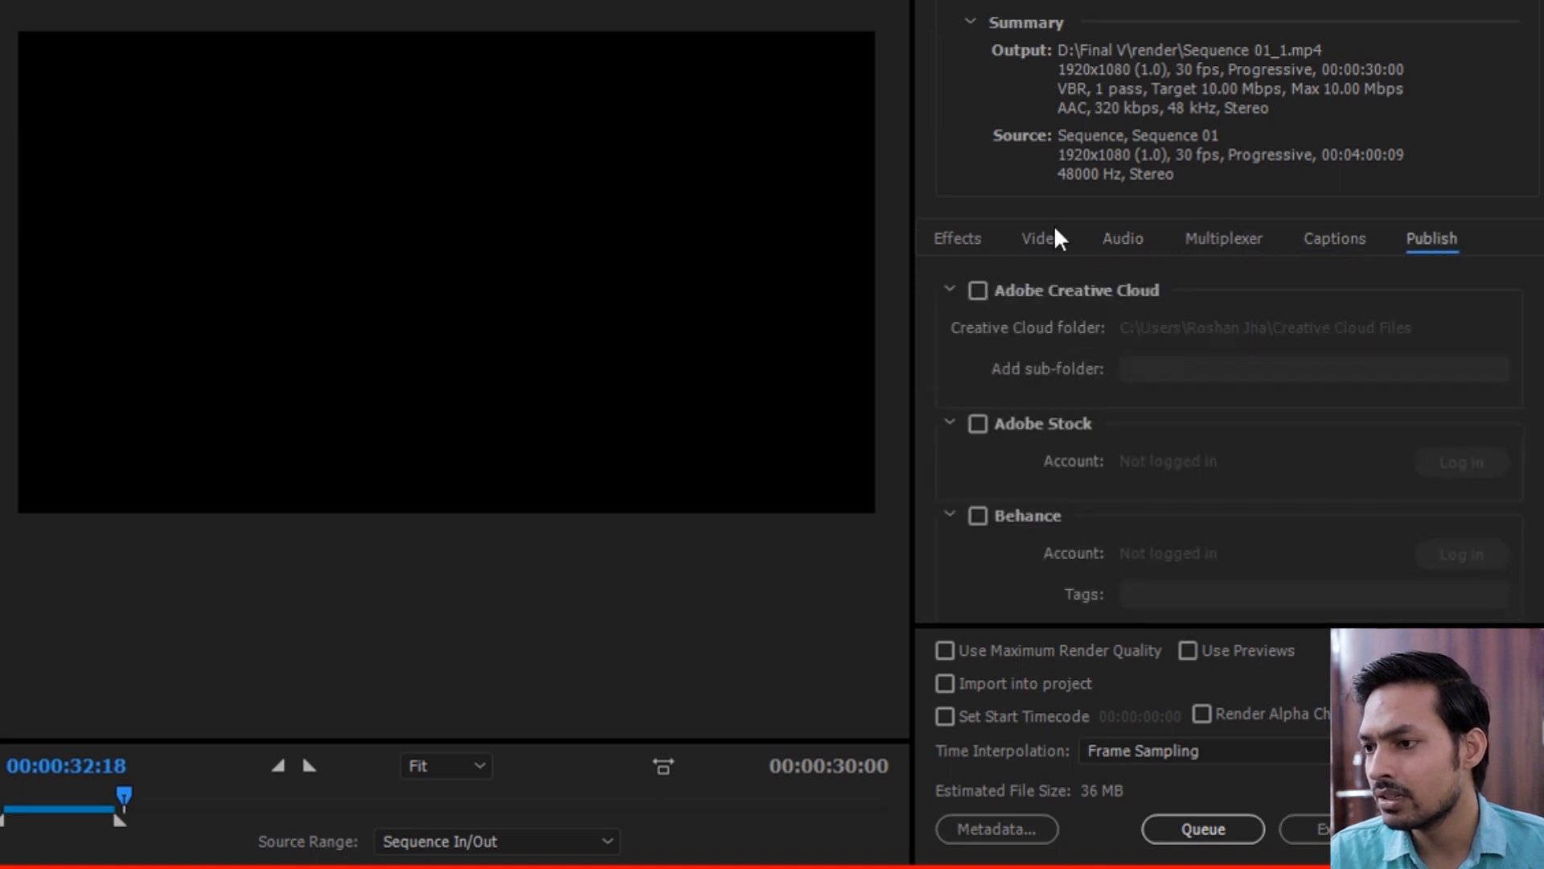
{"action": "left_click", "coordinate": [954, 238]}
{"action": "left_click", "coordinate": [1226, 241]}
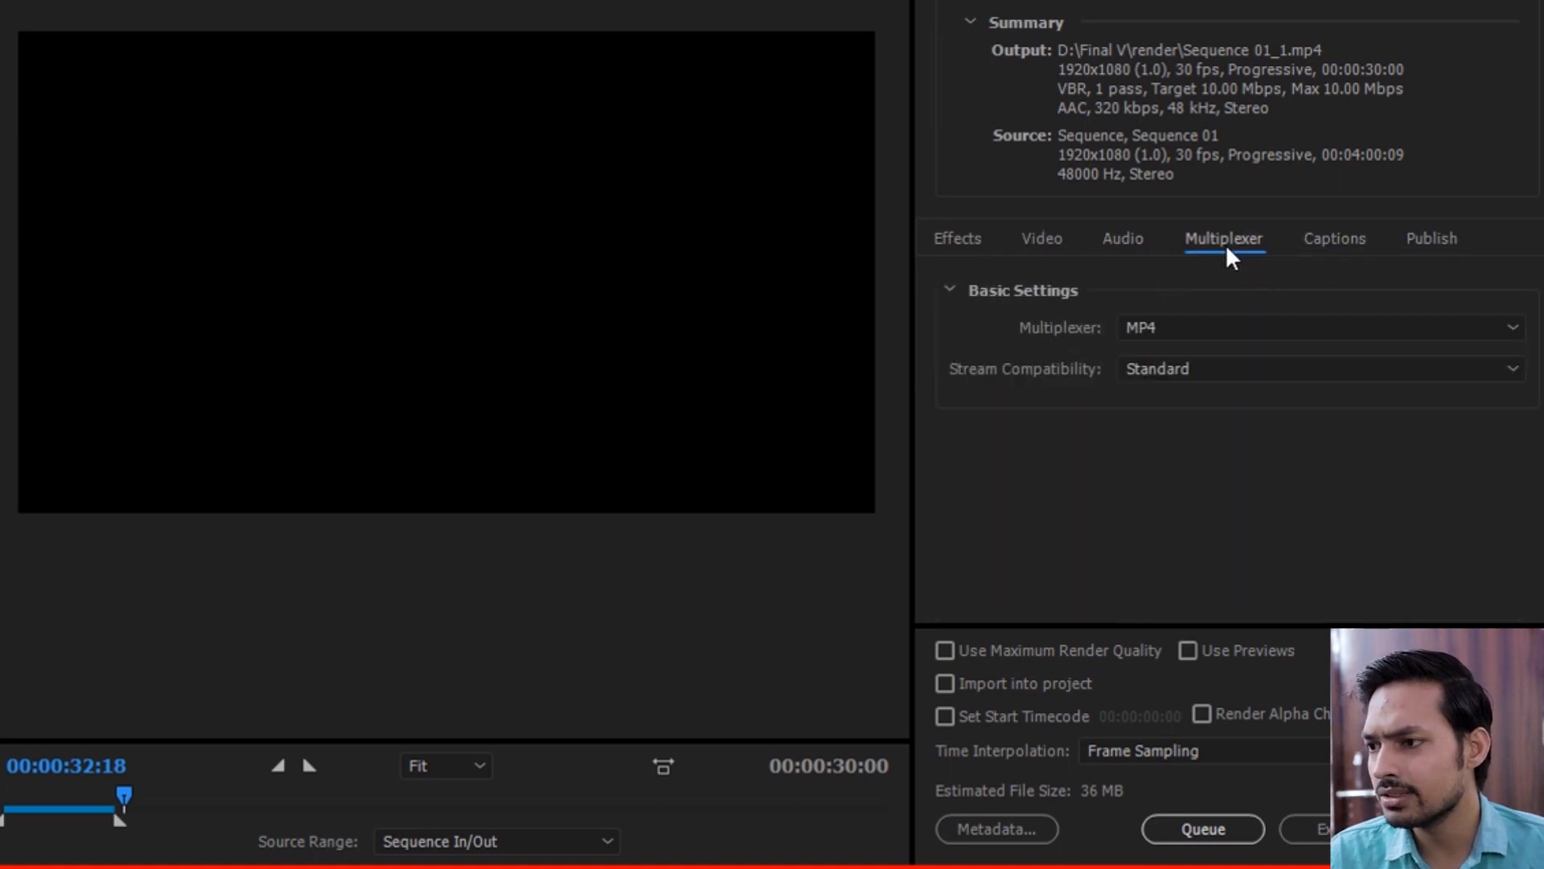
{"action": "left_click", "coordinate": [1304, 238]}
{"action": "left_click", "coordinate": [962, 241]}
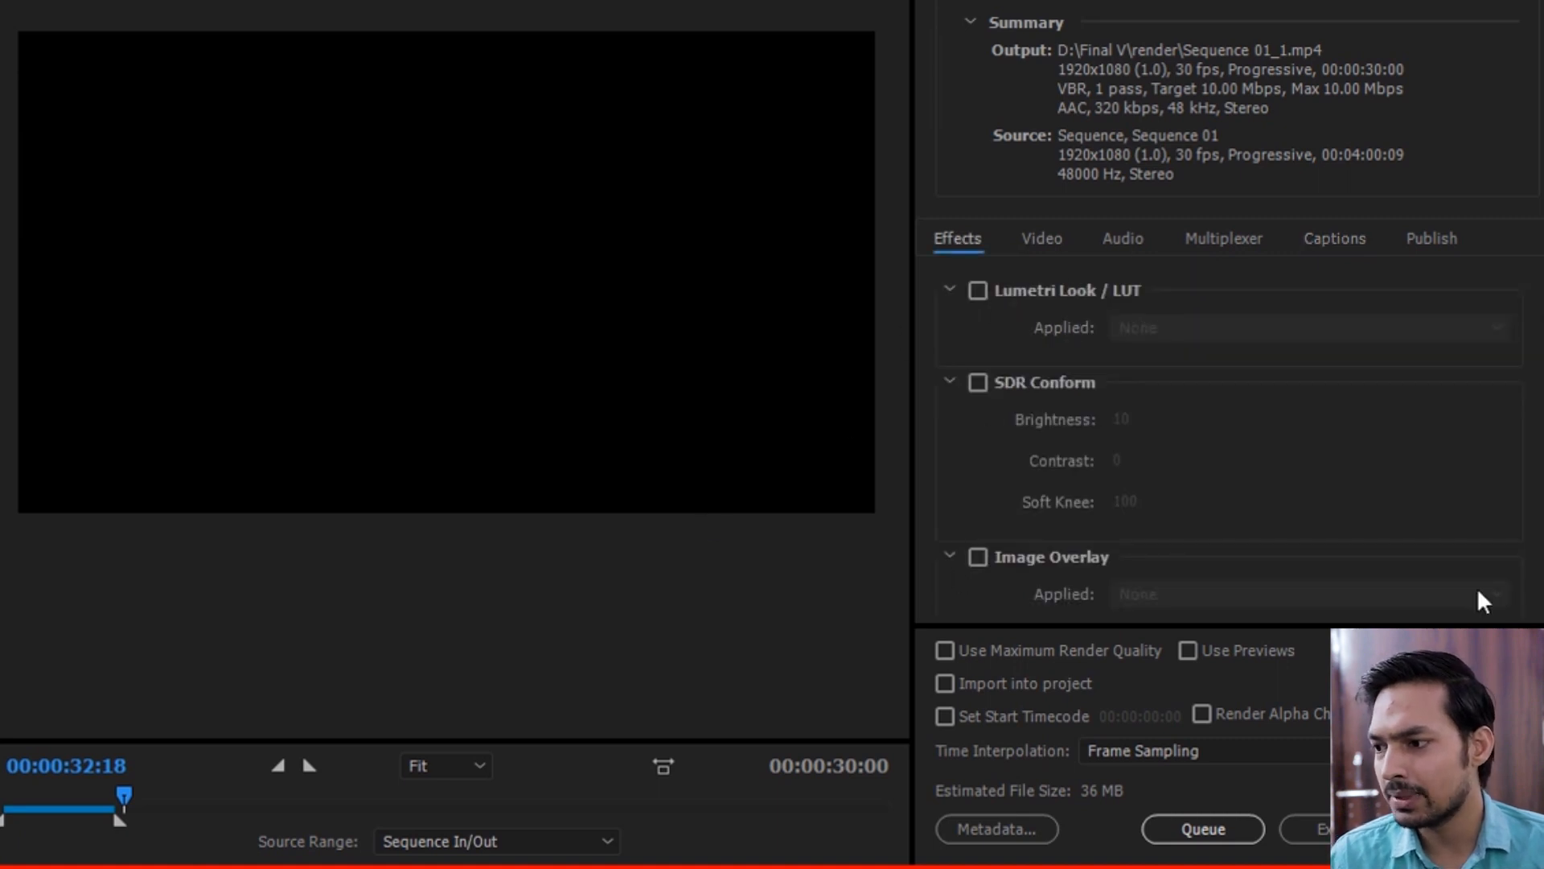
{"action": "left_click", "coordinate": [1043, 238]}
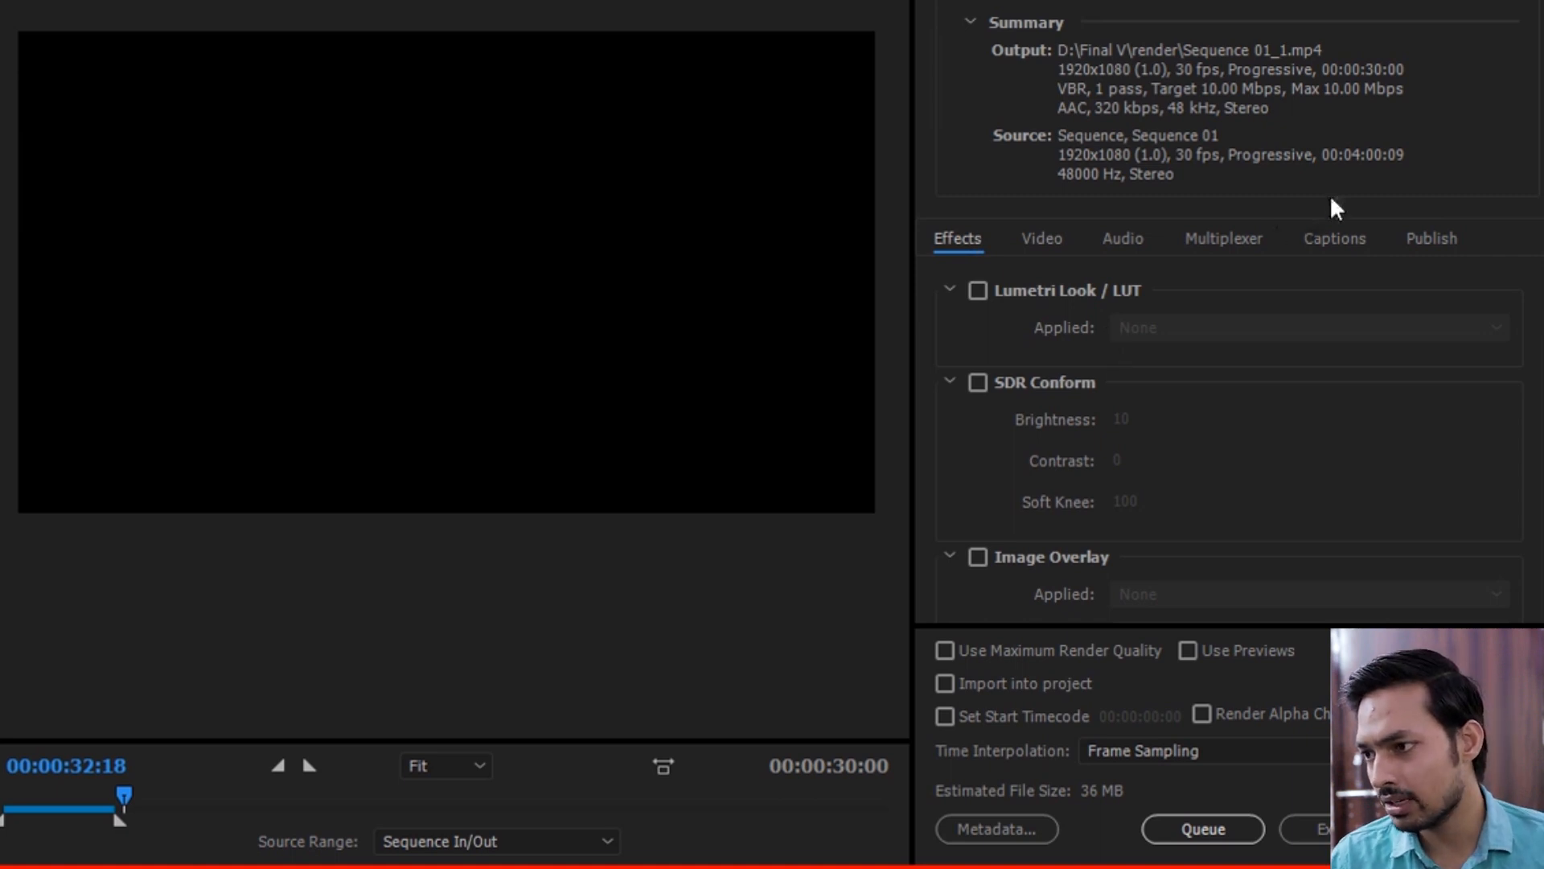
Review the publishing options for Adobe Creative Cloud, Adobe Stock, Behance, Facebook, Vimeo and YouTube.
{"action": "left_click", "coordinate": [1431, 241]}
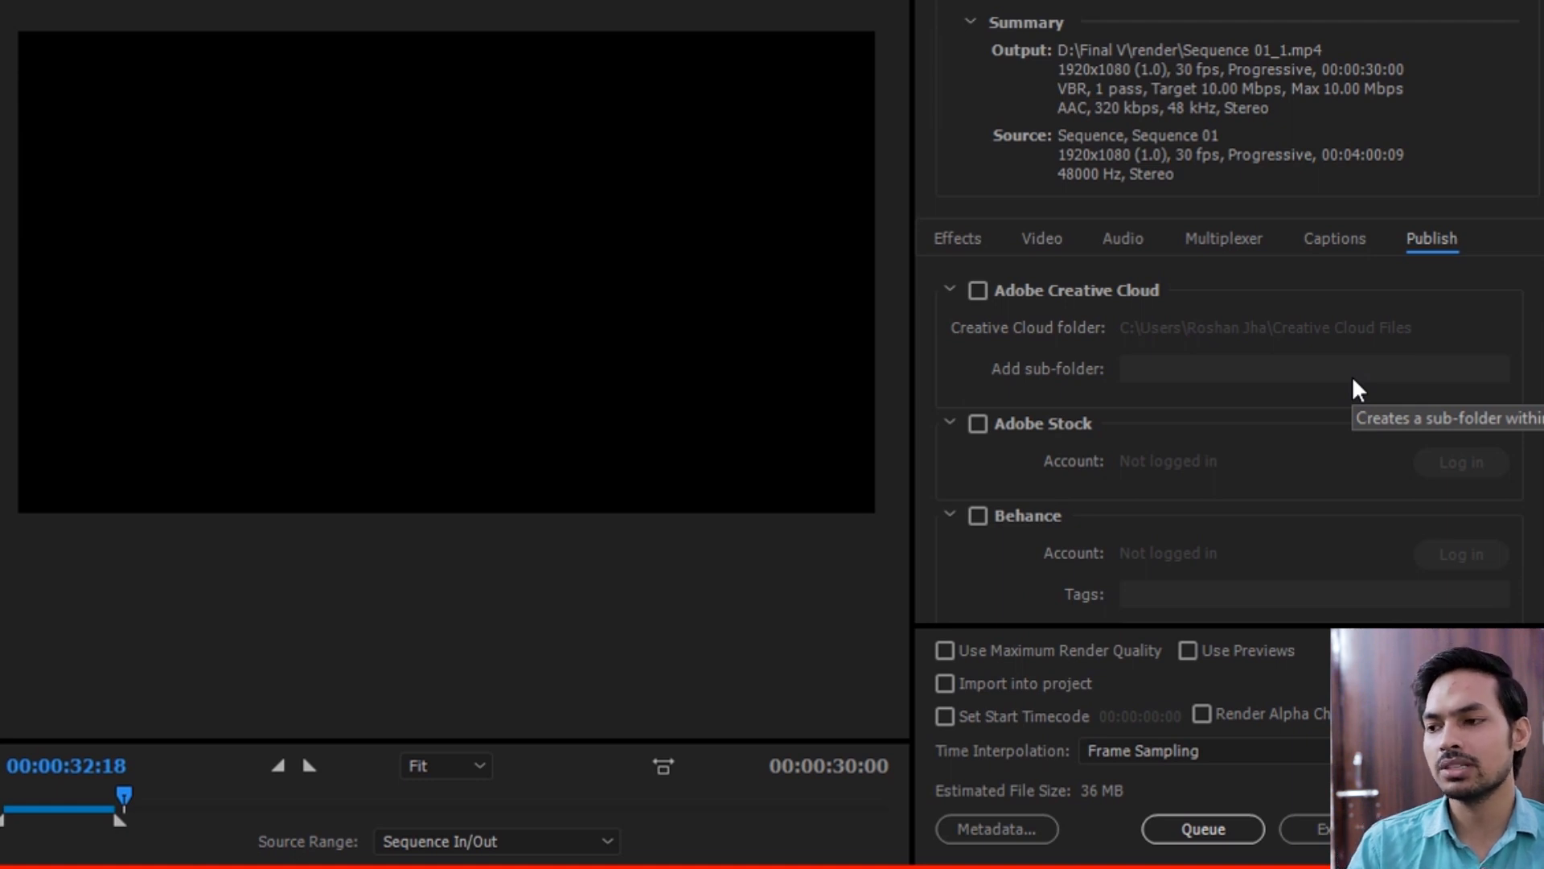
{"action": "scroll", "coordinate": [1222, 442], "scroll_direction": "down", "scroll_amount": 10}
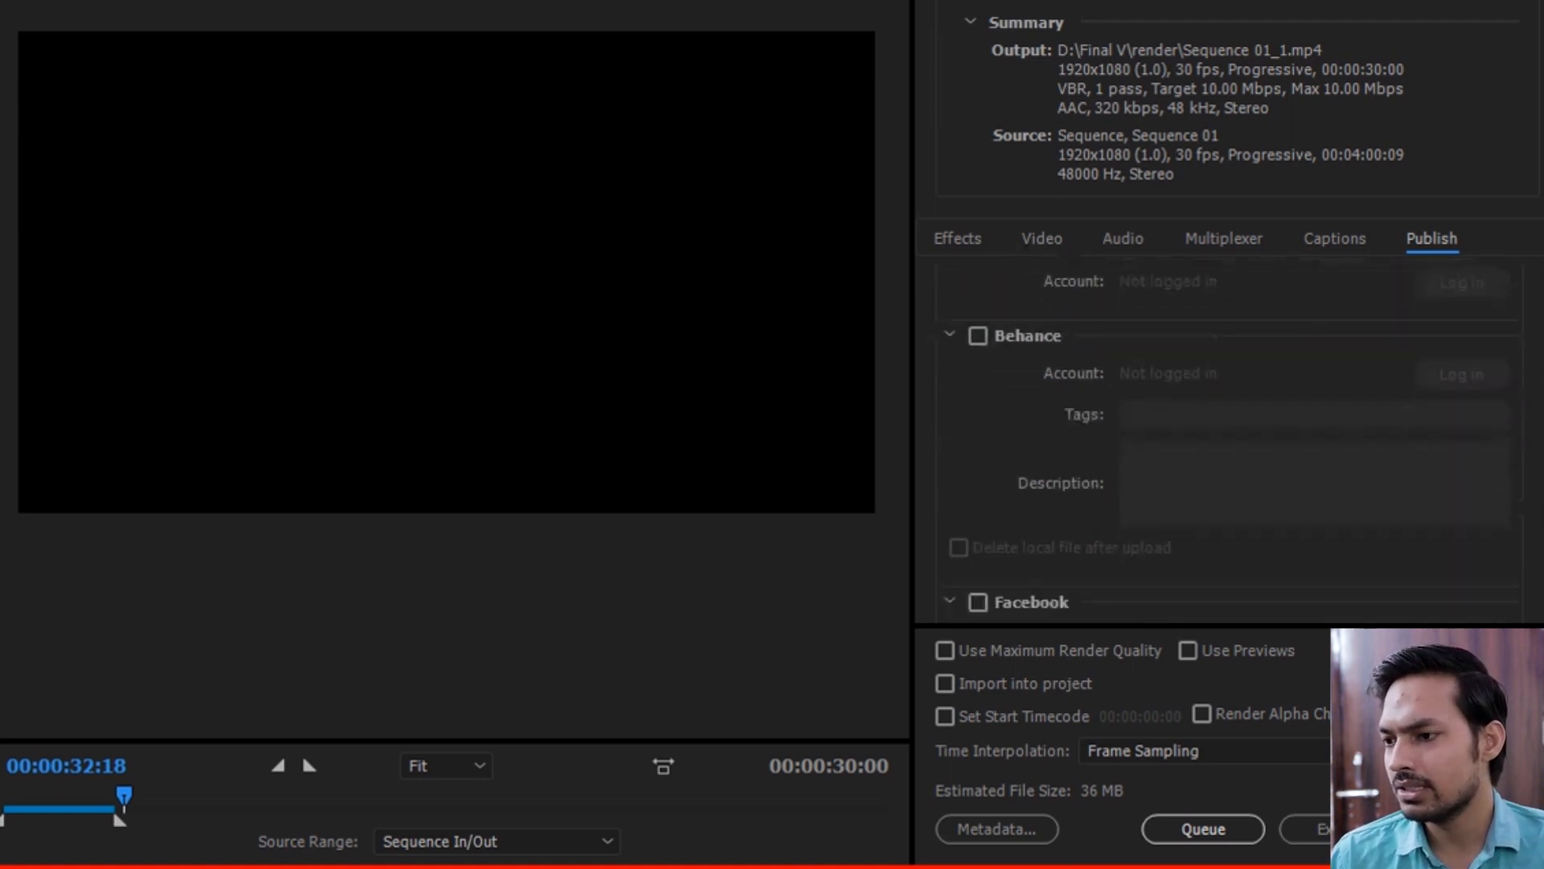
{"action": "scroll", "coordinate": [1222, 443], "scroll_direction": "down", "scroll_amount": 5}
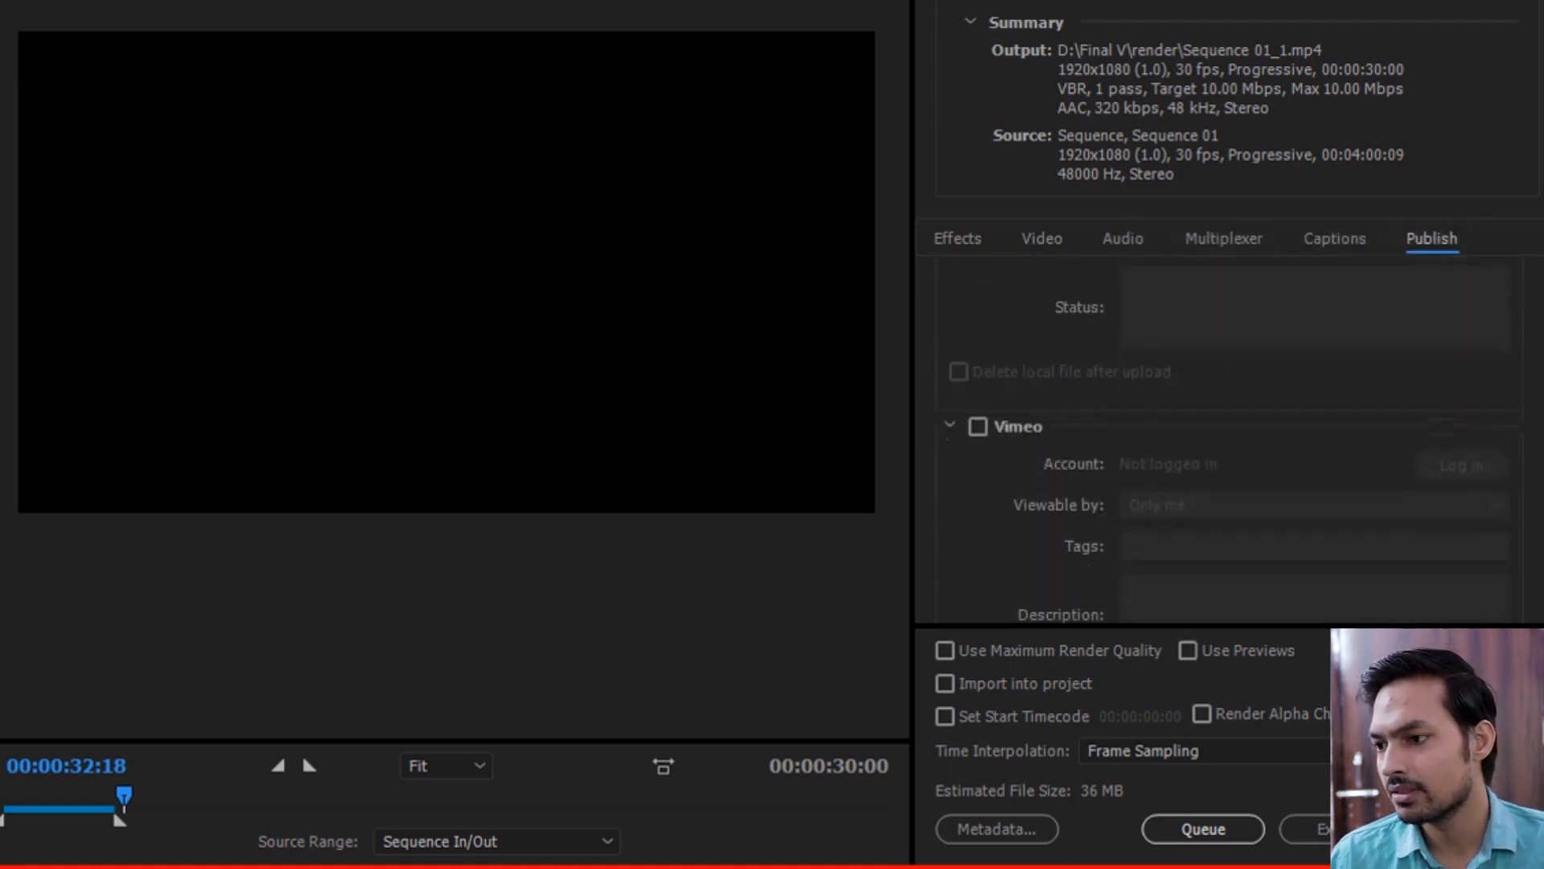
{"action": "scroll", "coordinate": [1533, 561], "scroll_direction": "down", "scroll_amount": 3}
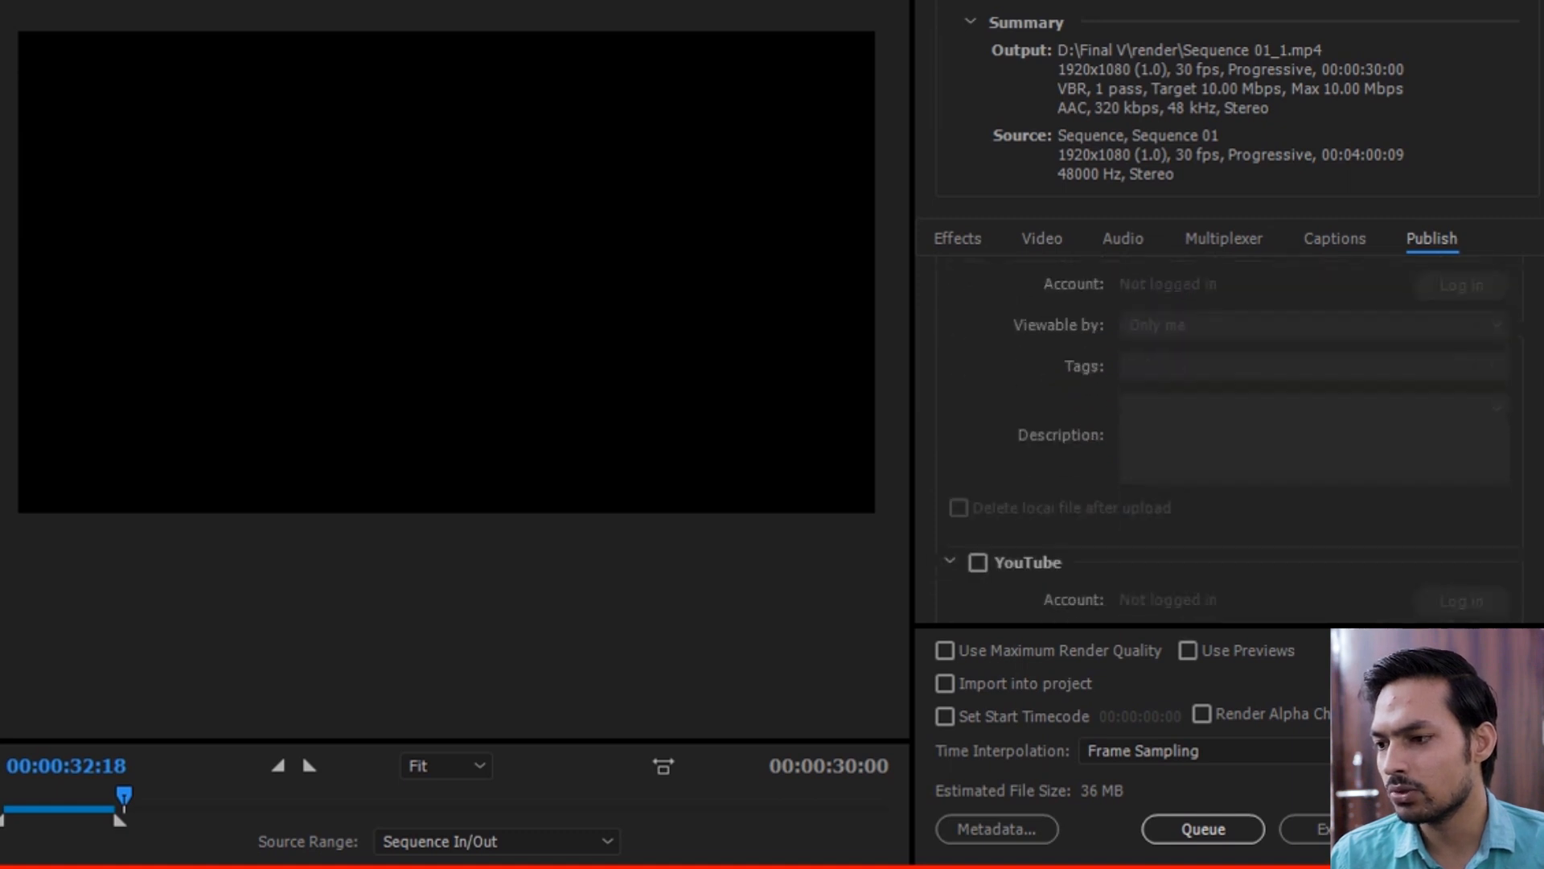